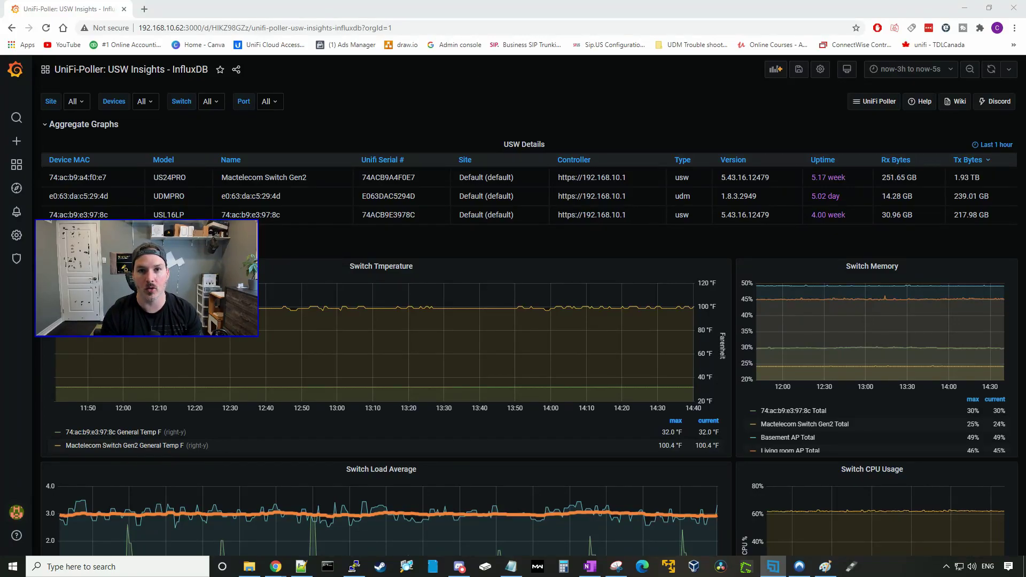
Switch from Chrome to the Rufus window, which already shows the 32 GB boot drive.
key(alt+Tab)
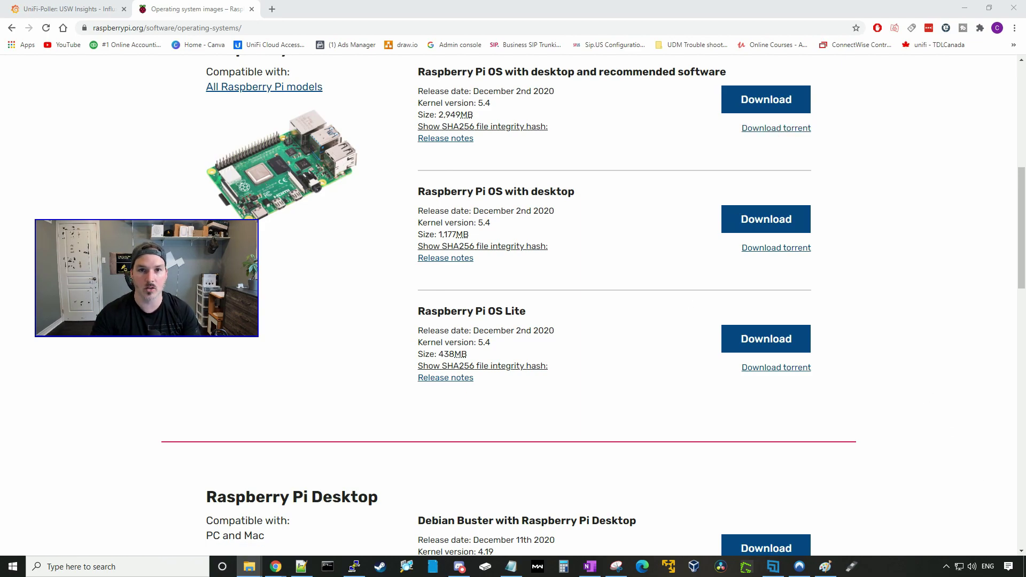
Select 2020-12-02-raspios-buster-armhf-full.img in Rufus, start the write, and accept erasing the boot drive.
click(851, 566)
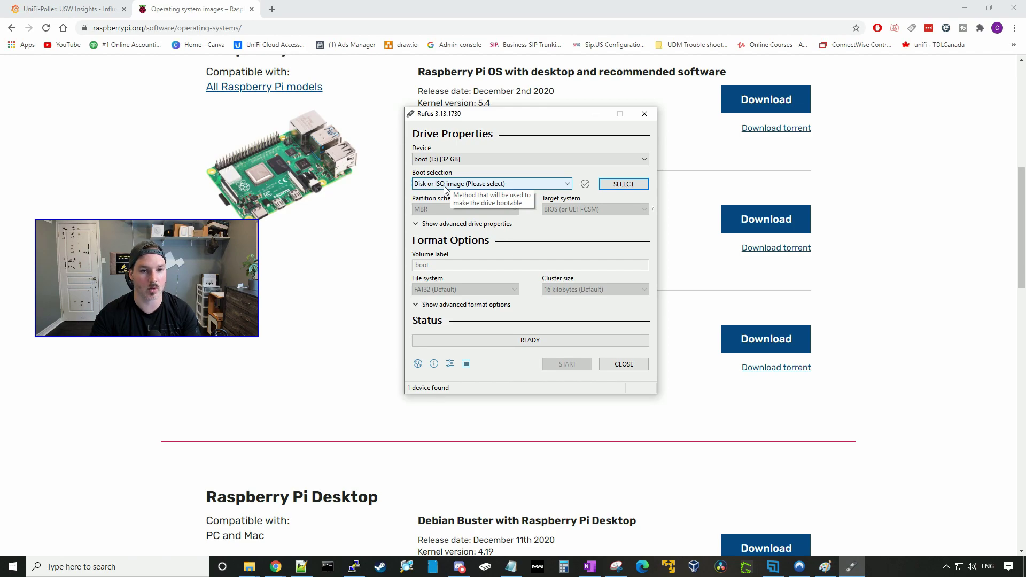
click(624, 184)
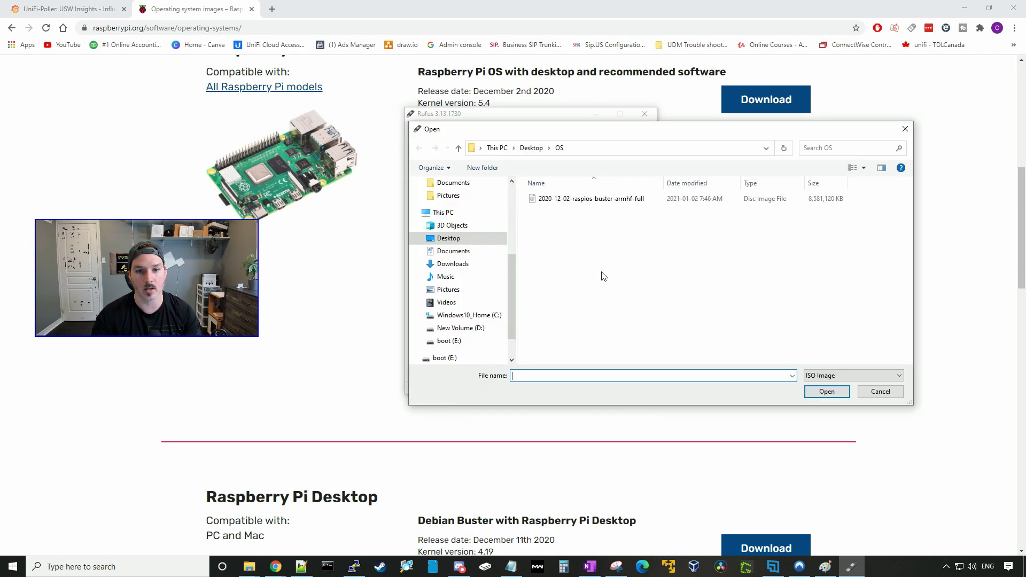
click(583, 199)
click(826, 392)
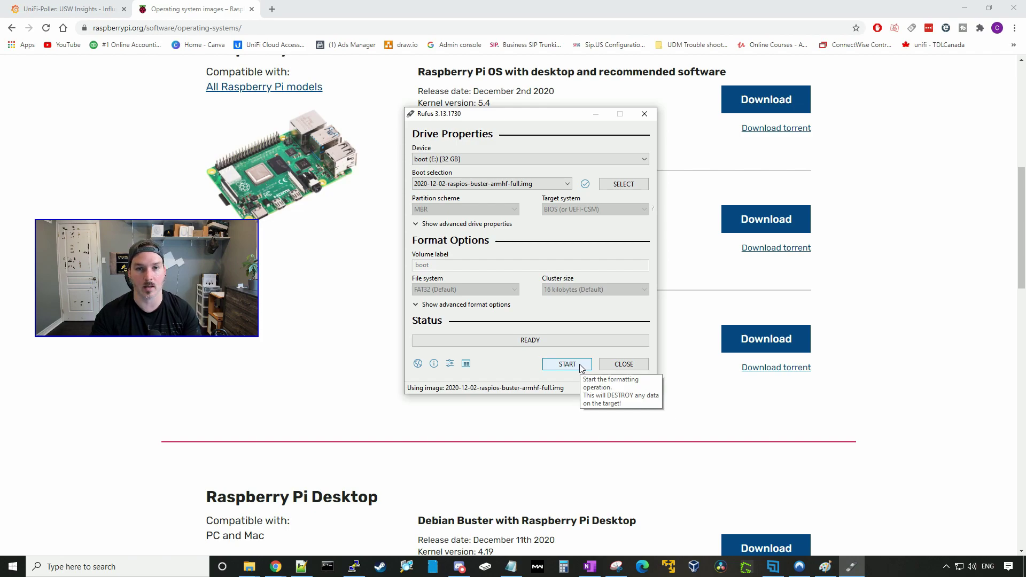
click(584, 366)
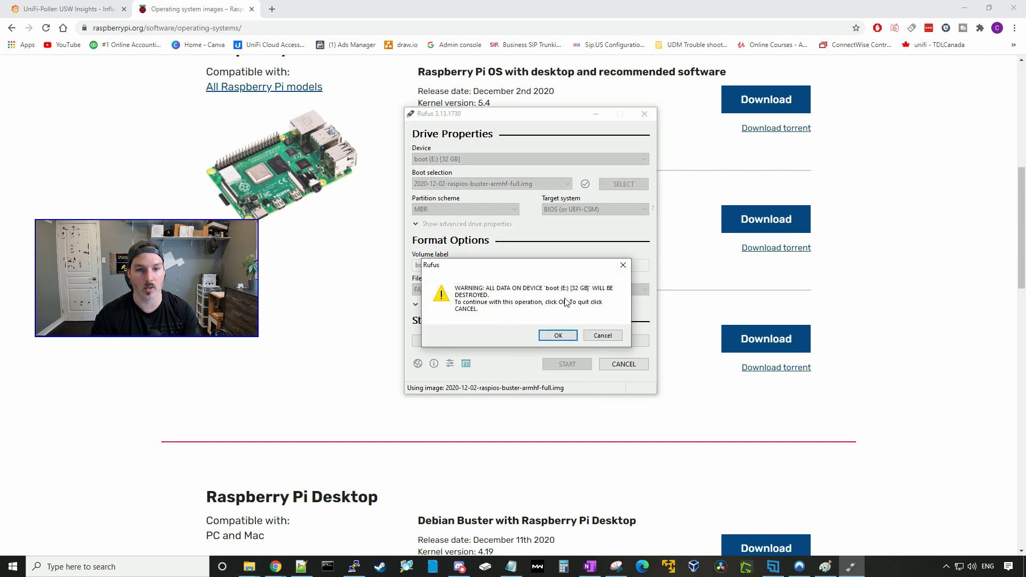
click(568, 335)
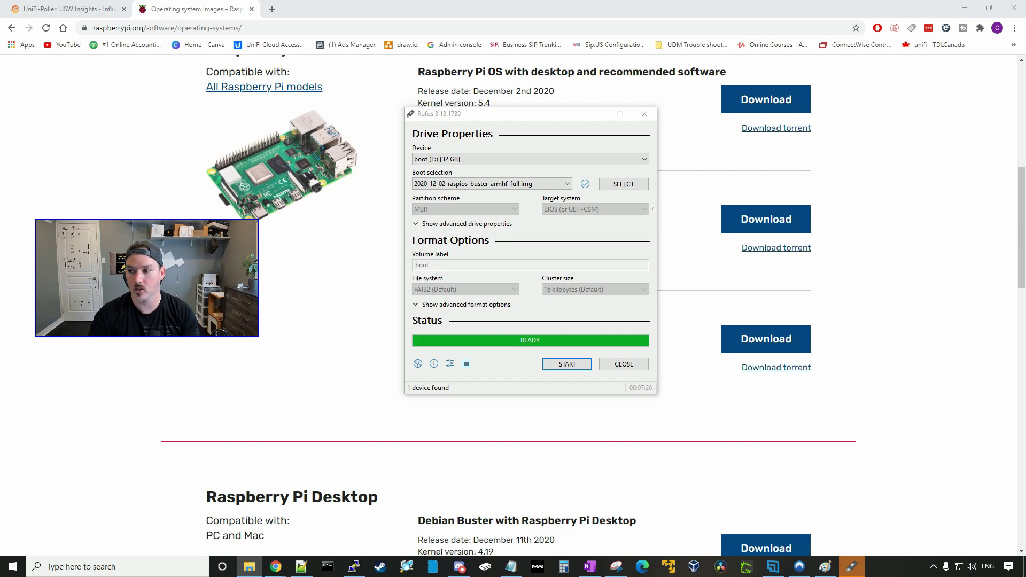
Create a new empty document named ssh in the root of the boot (E:) drive.
key(super+e)
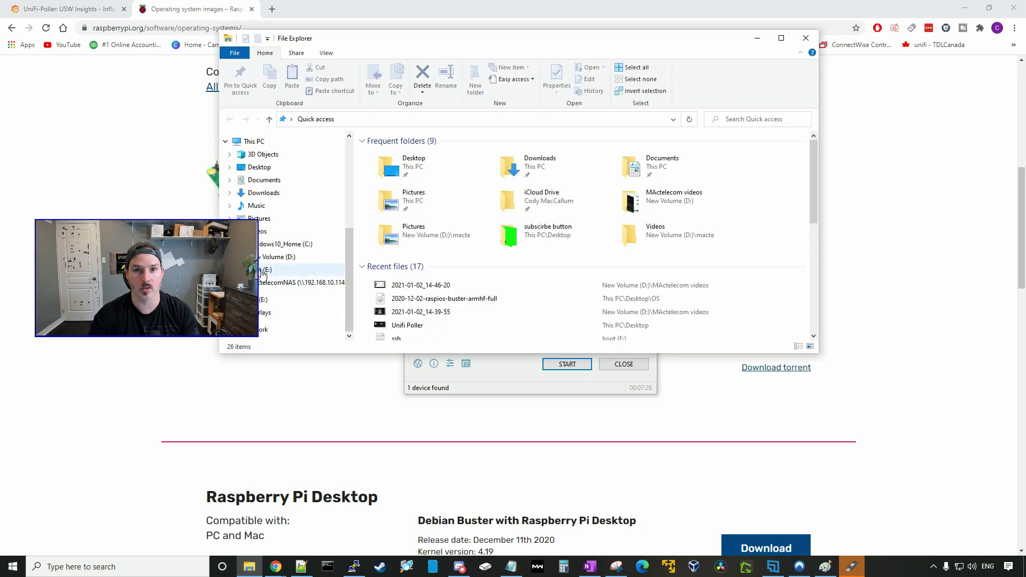
click(263, 271)
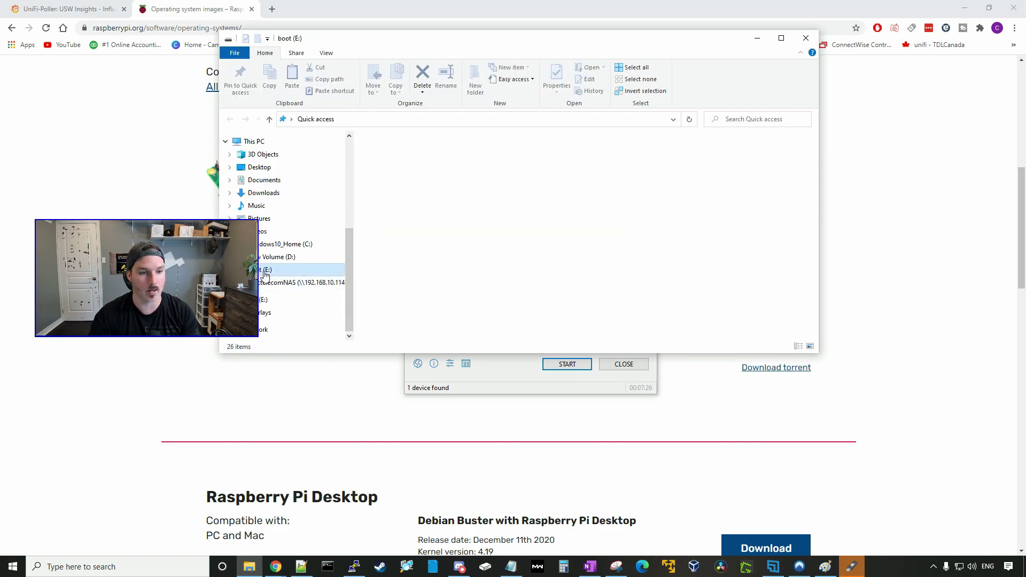
scroll(425, 276, down, 7)
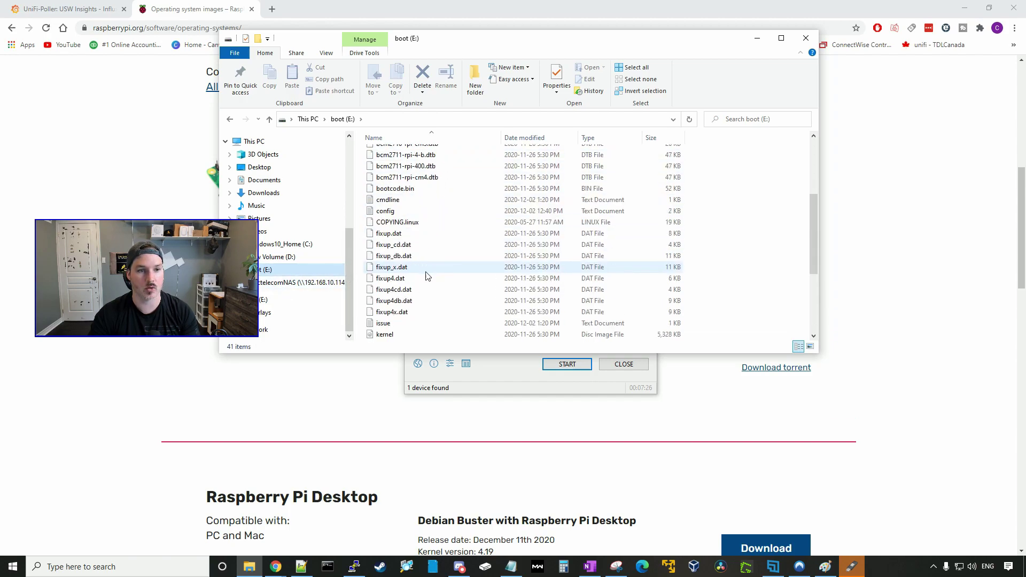
scroll(425, 275, down, 1)
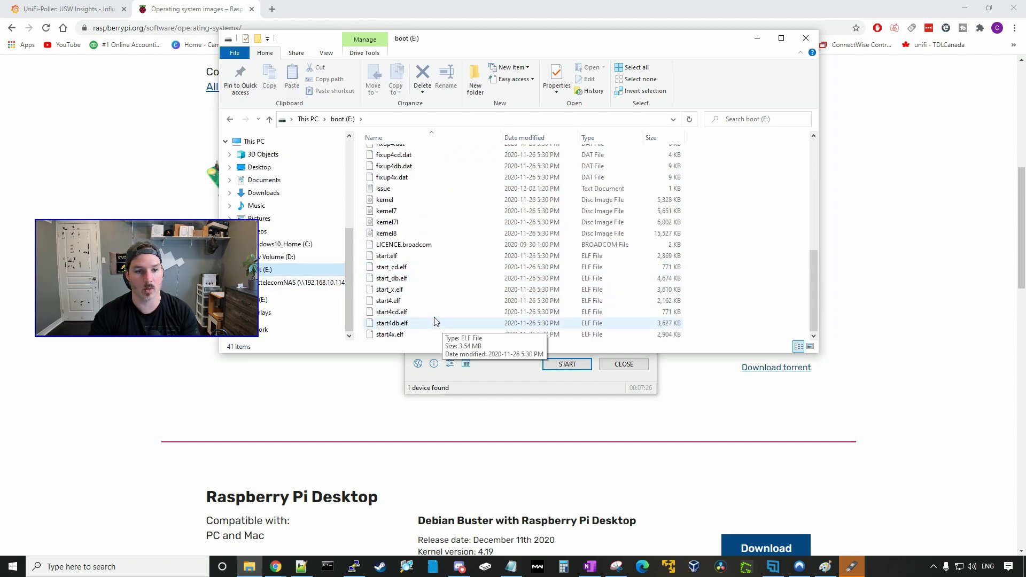
right_click(438, 276)
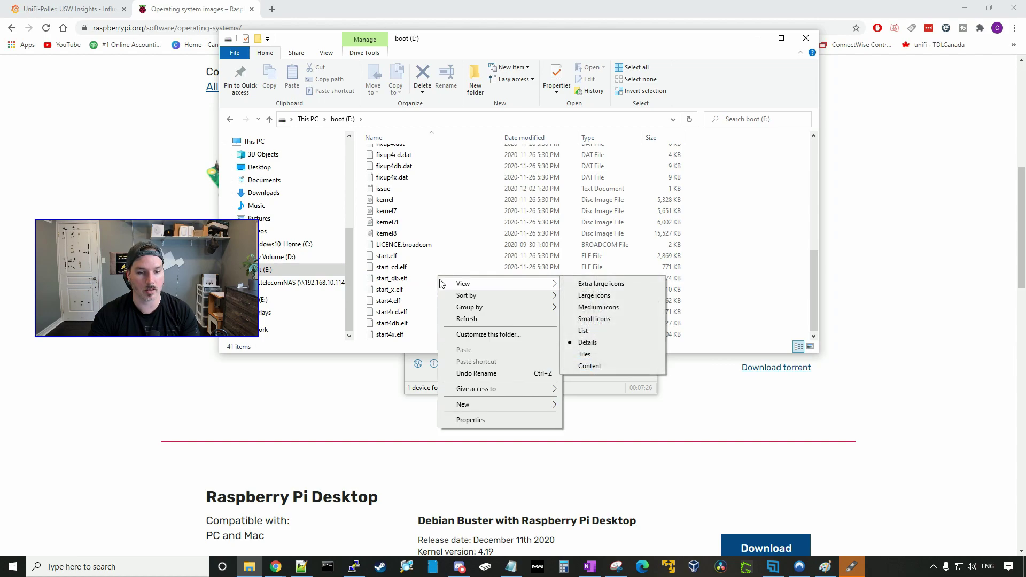
mouse_move(477, 405)
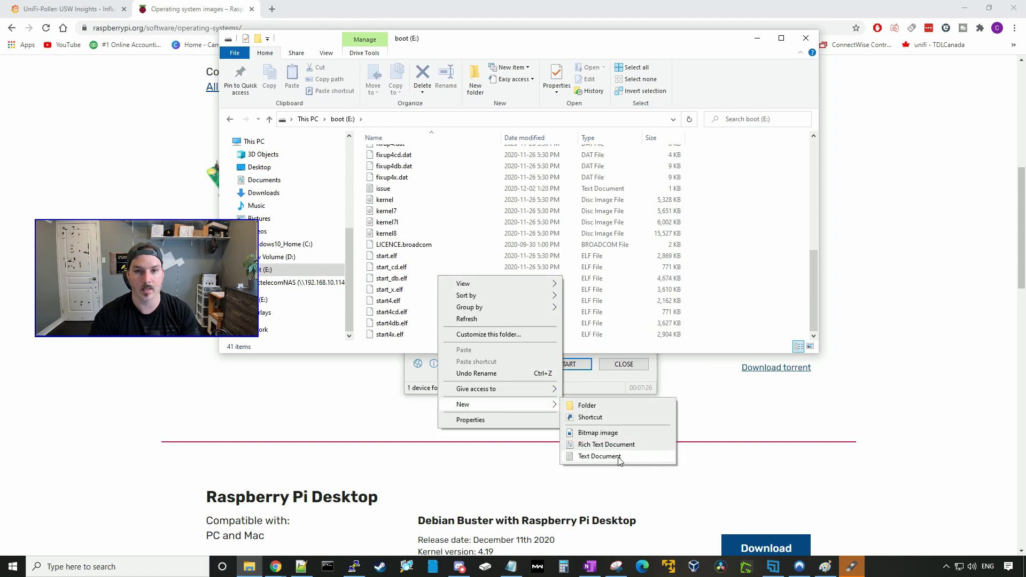
click(599, 455)
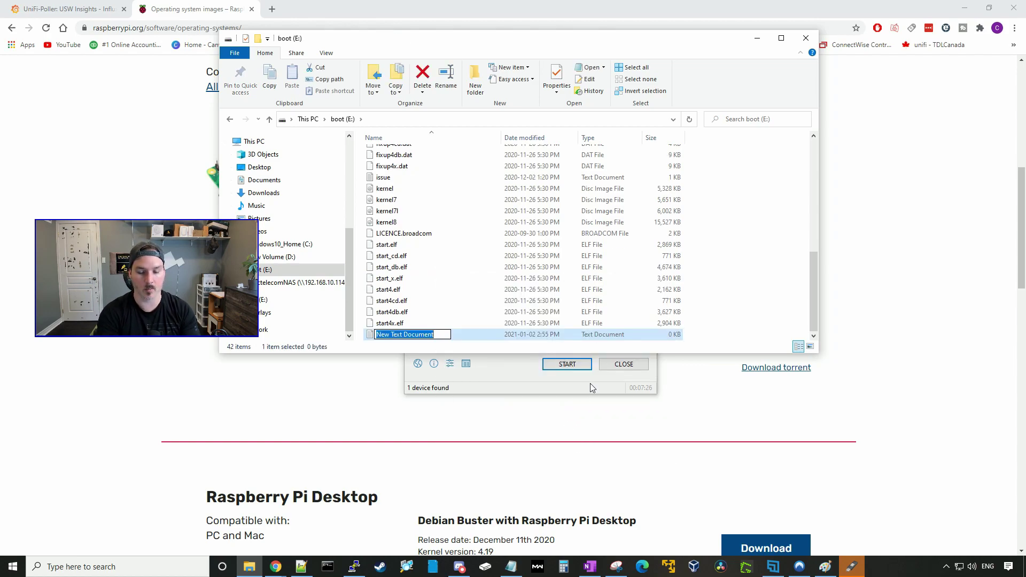
text(ssh)
click(764, 266)
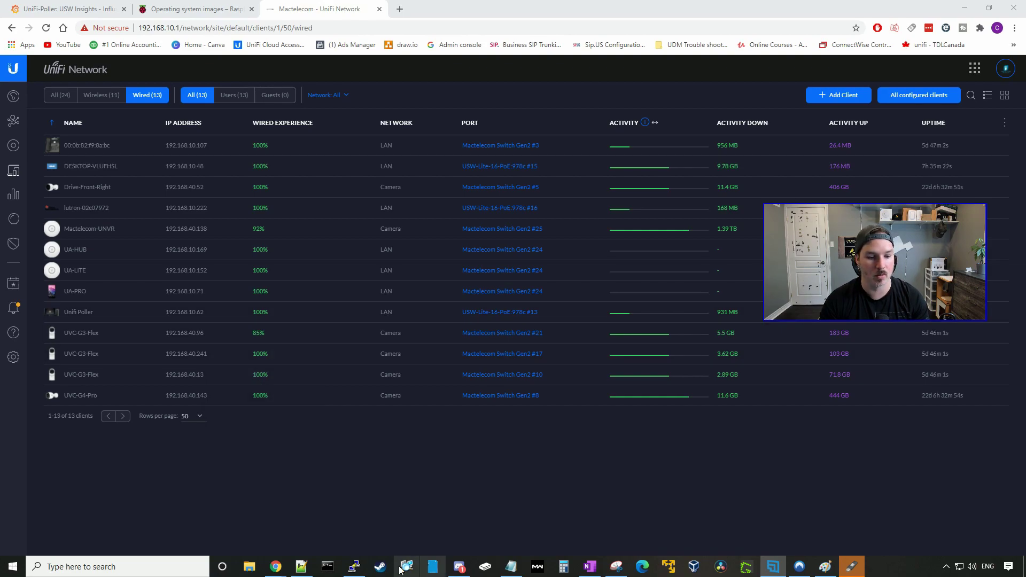
Connect PuTTY to 192.168.10.62, trust the host key, and log in as pi.
click(356, 568)
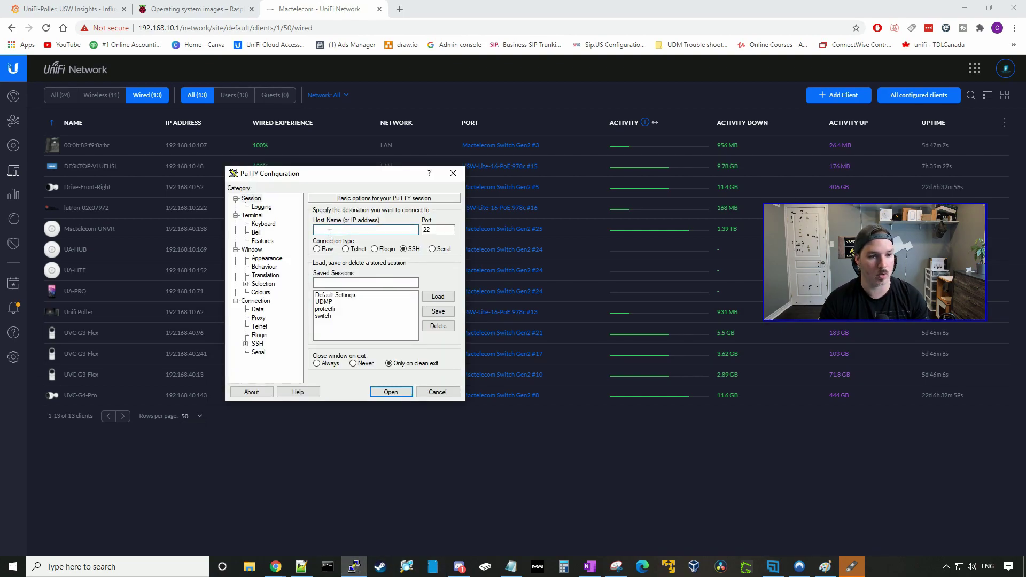
text(192.168.10.62)
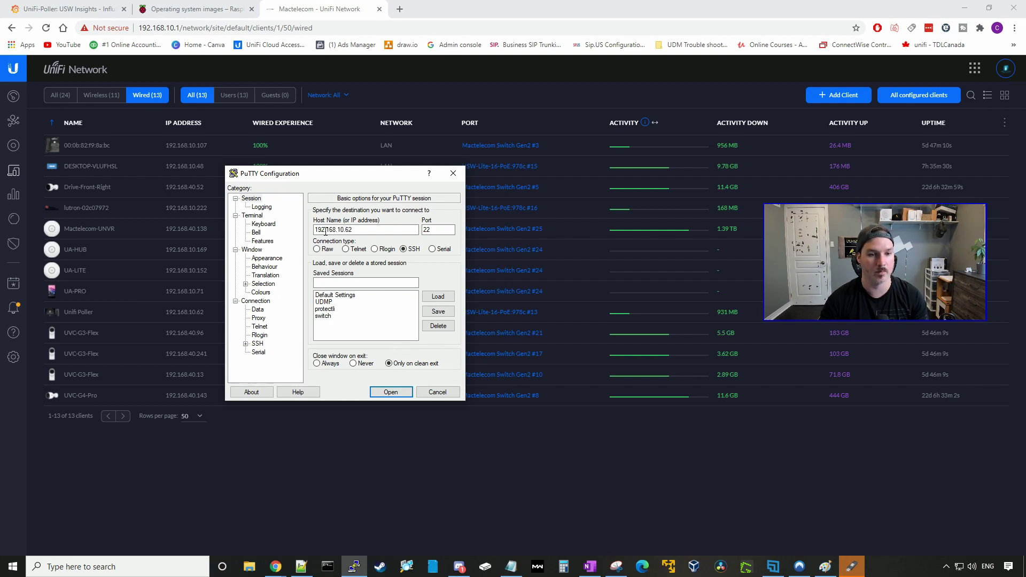
key(Return)
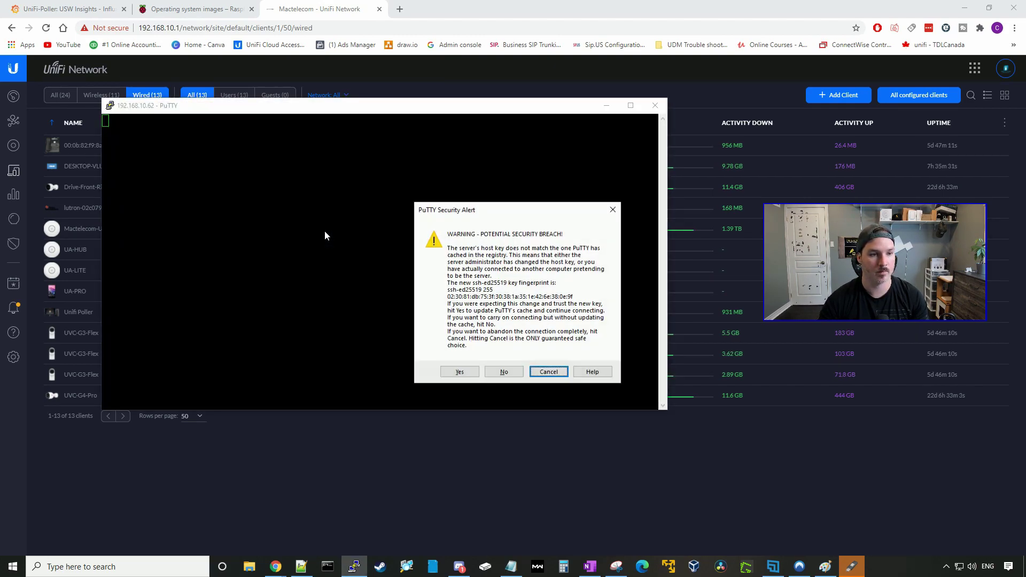
click(460, 372)
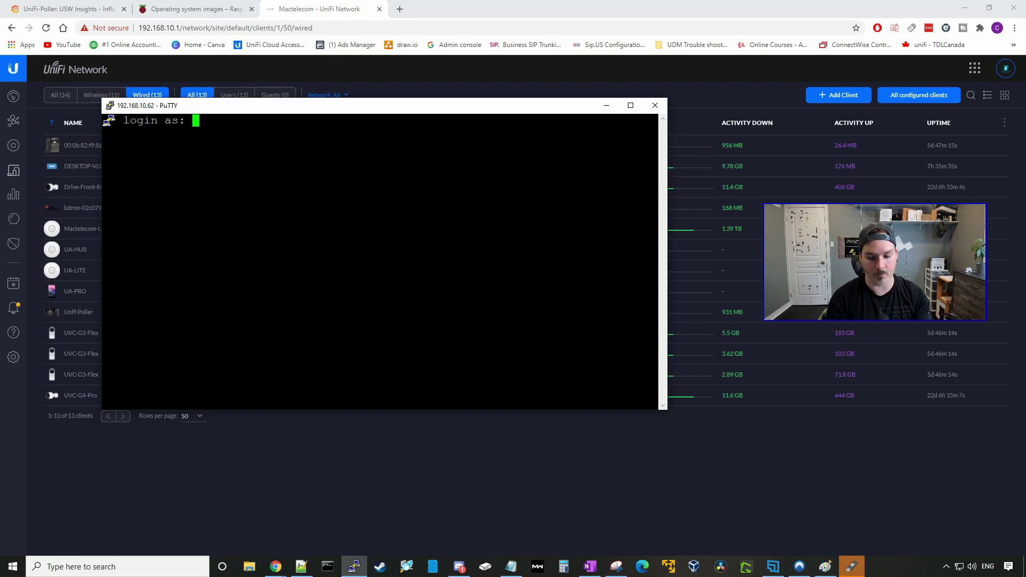
text(pi)
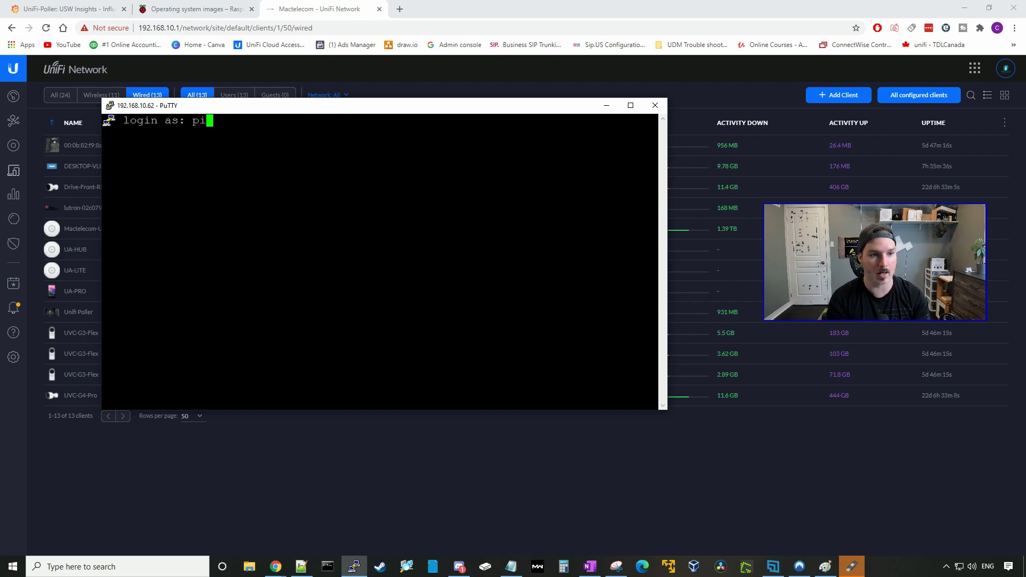
key(Return)
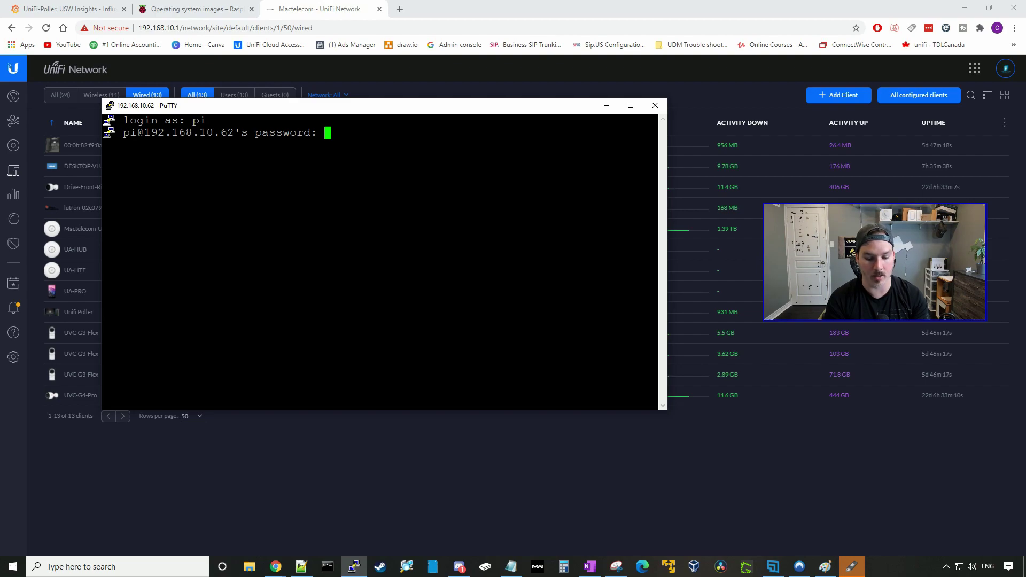
text(raspberry)
key(Return)
key(super+Up)
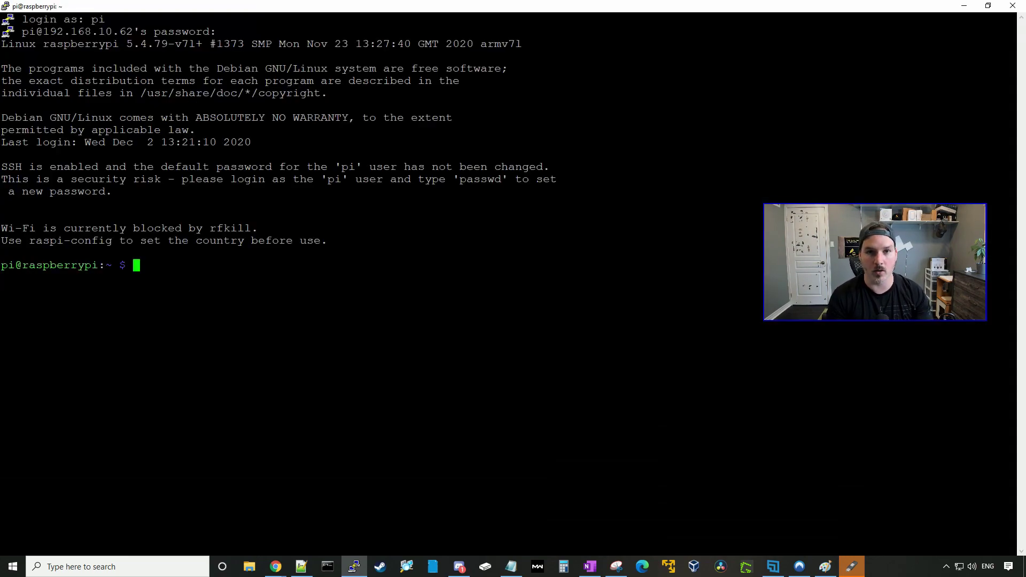
Run passwd and enter the current password to change the pi user's password.
text(passwd)
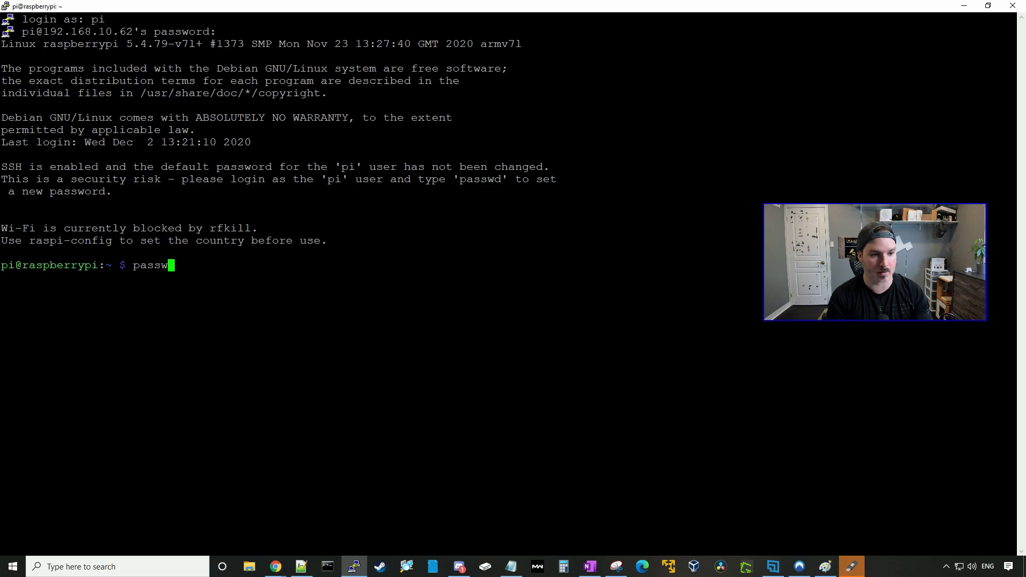
key(Return)
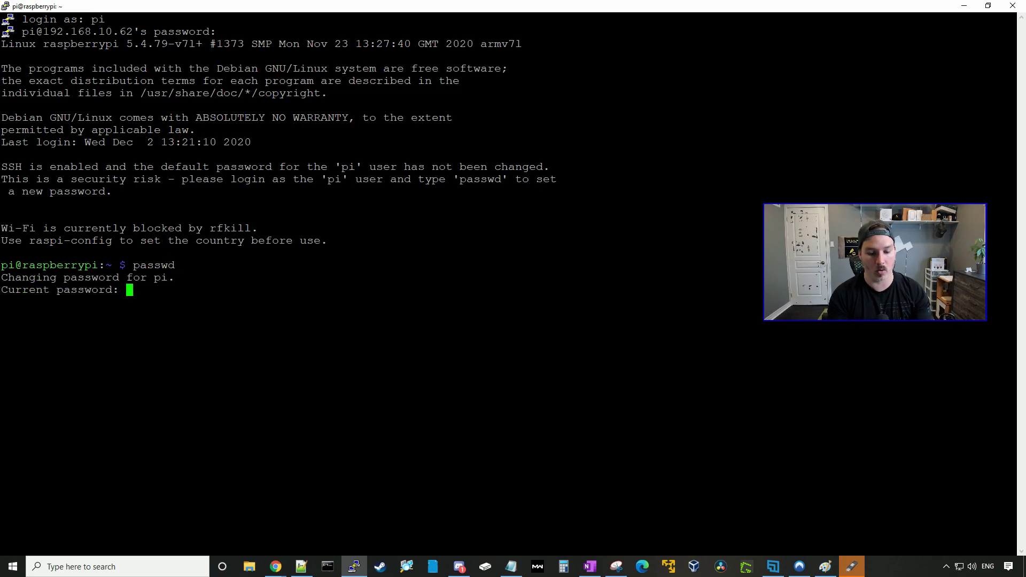
text(raspberry)
key(Return)
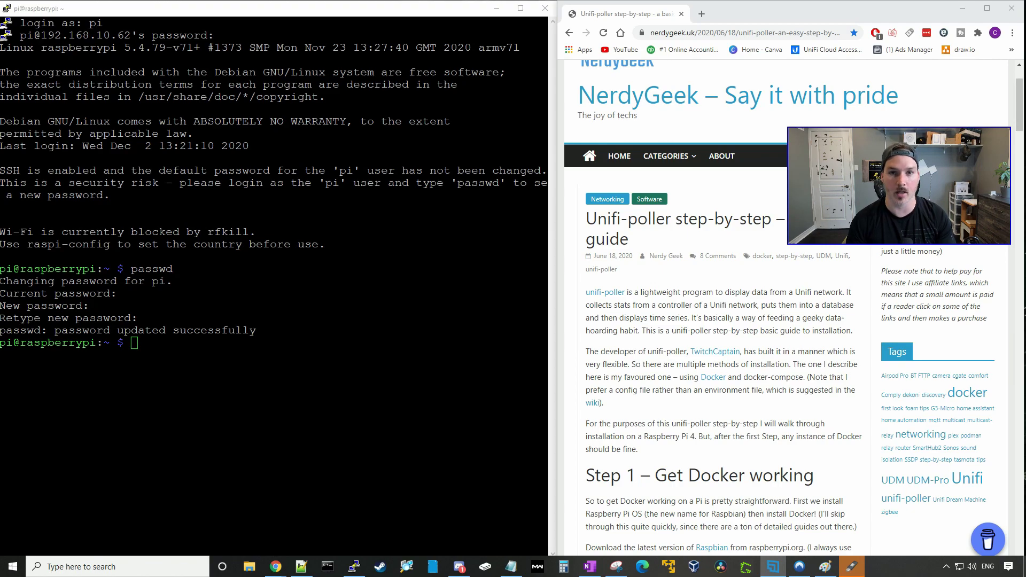
Paste and run the guide's system update and upgrade command on the Pi.
scroll(741, 356, down, 5)
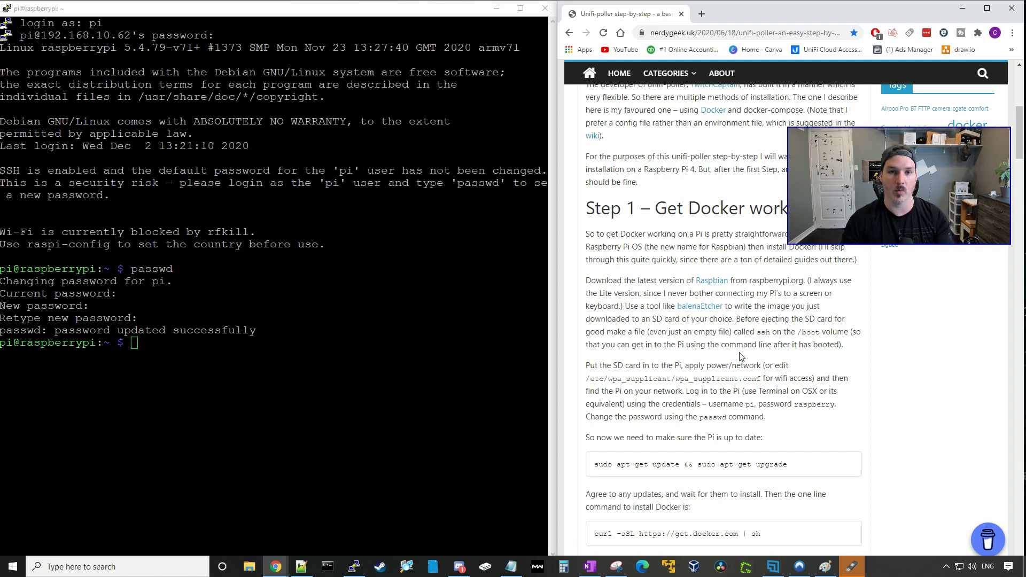
scroll(741, 357, down, 2)
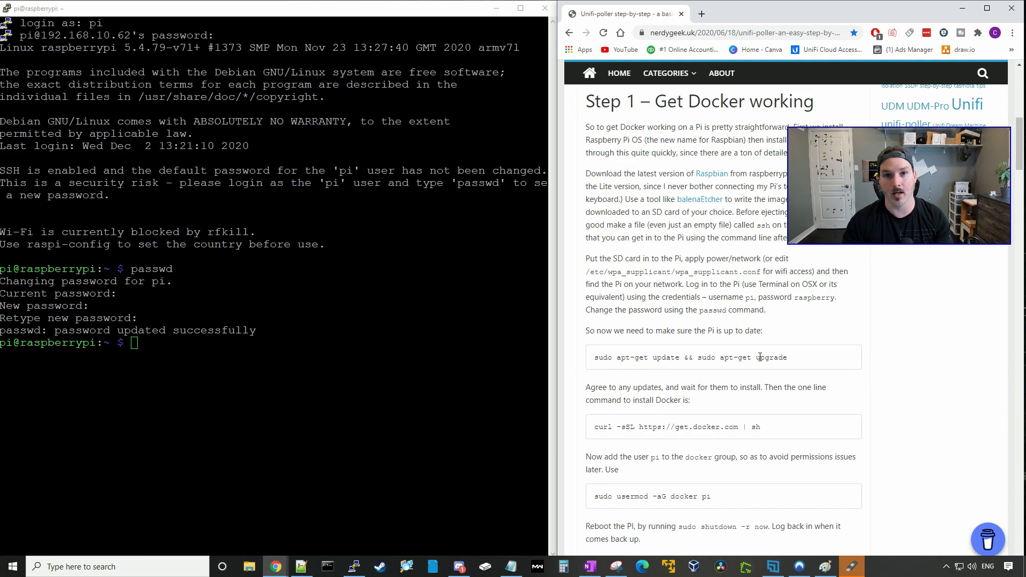
drag(796, 357, 594, 366)
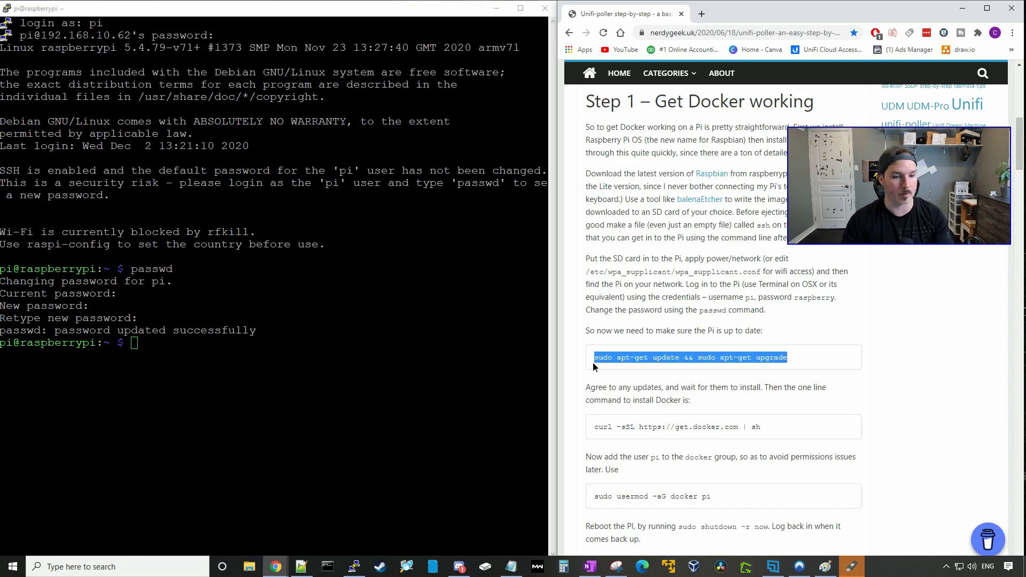
key(ctrl+c)
right_click(342, 400)
key(Return)
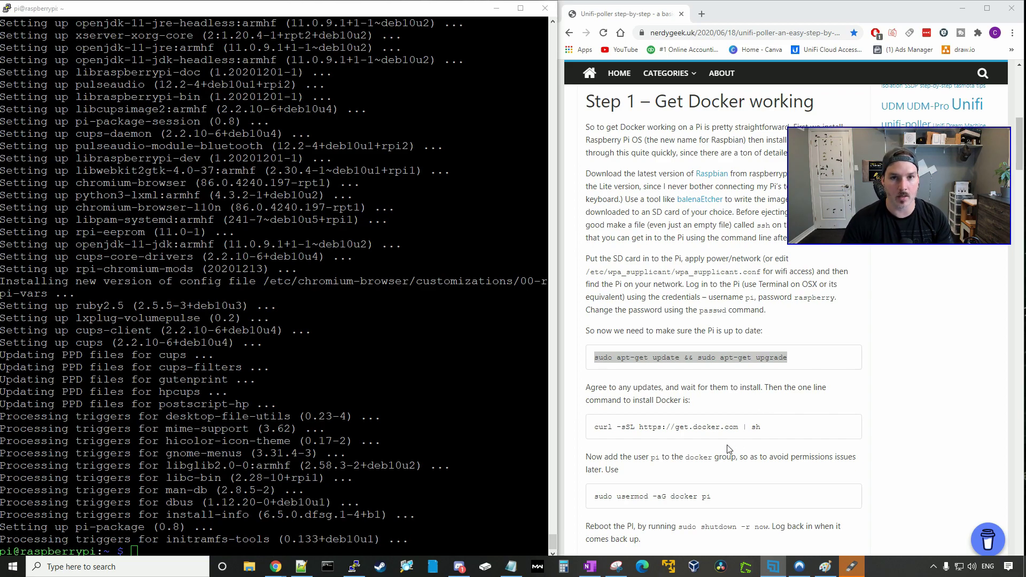
Copy the guide's Docker install and add-user-to-docker-group commands.
drag(767, 430, 582, 427)
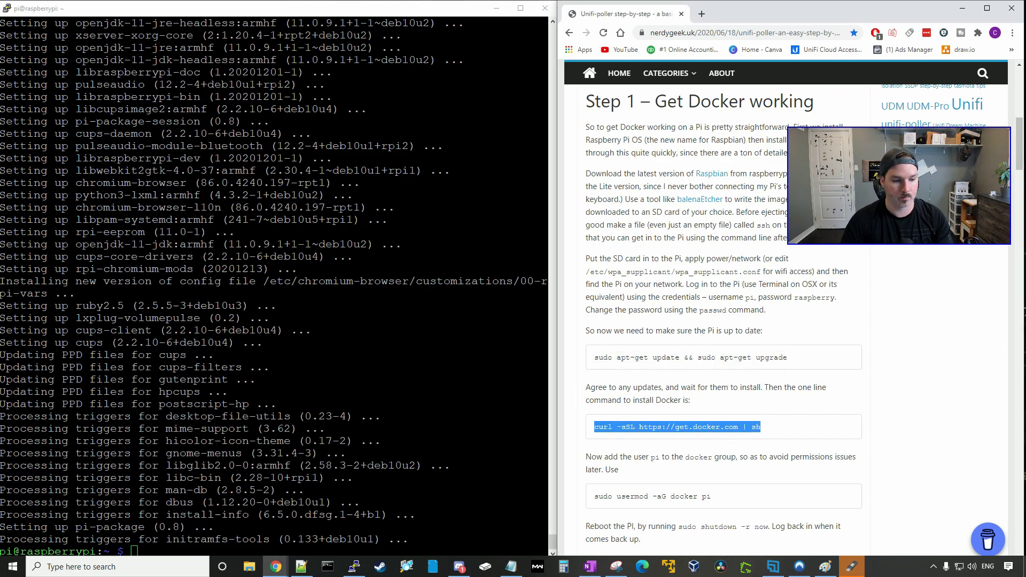
key(alt+Tab)
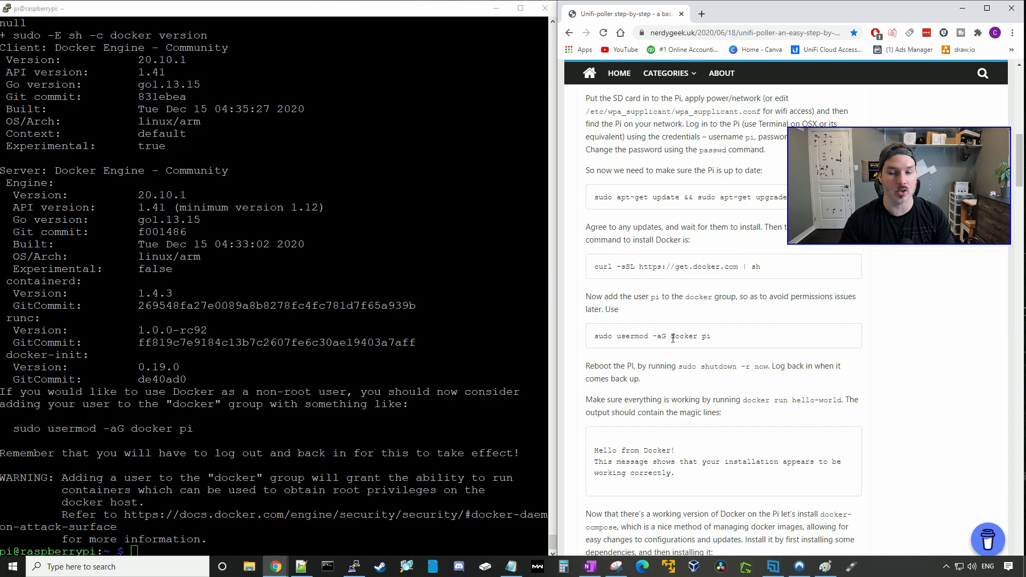
drag(719, 338, 595, 336)
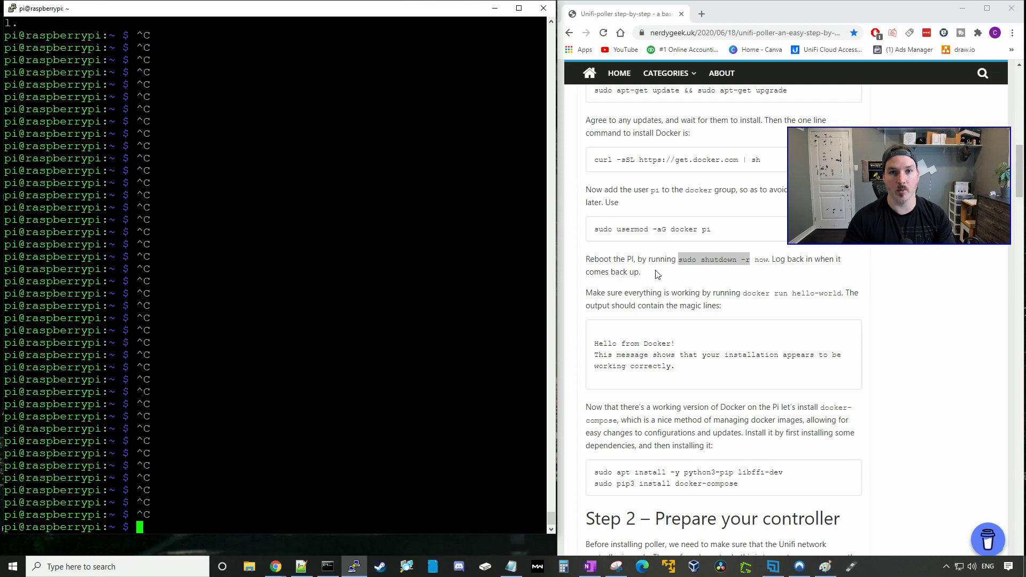
Paste and run sudo shutdown -r now from the guide to reboot the Pi.
click(694, 271)
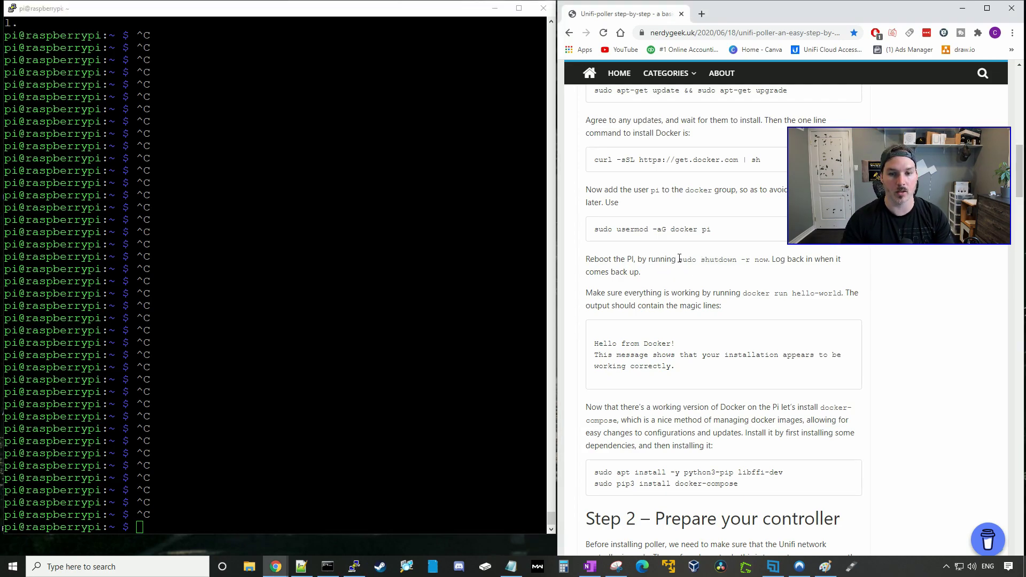
drag(679, 258, 767, 258)
click(246, 464)
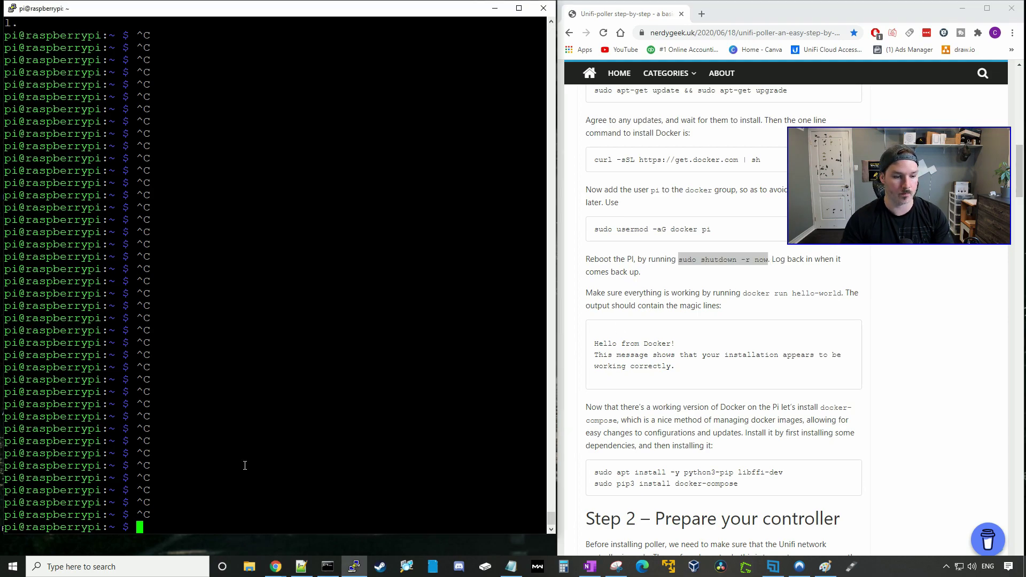
right_click(246, 465)
key(Return)
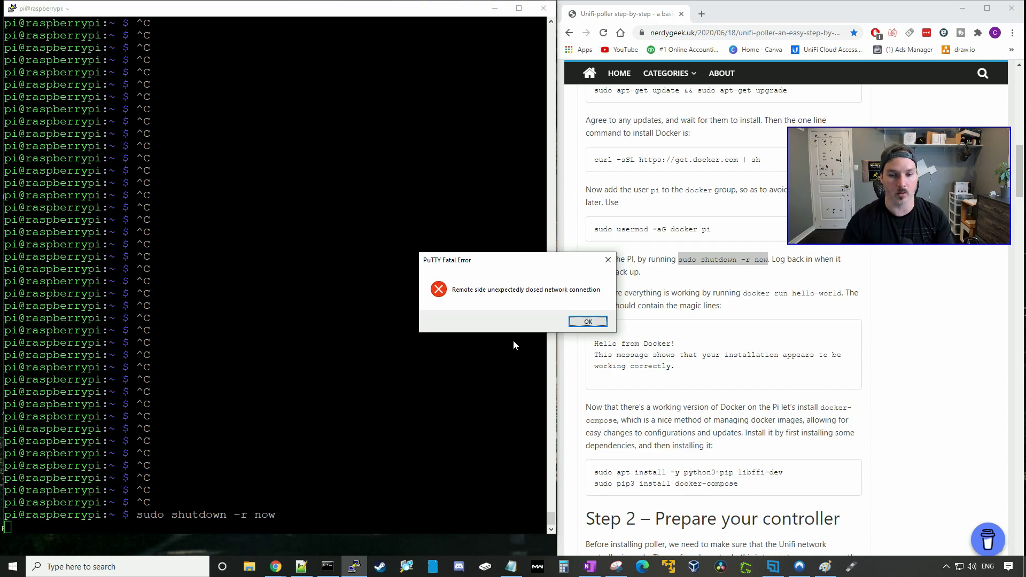
Open a new PuTTY session and log back in to the Pi as pi.
click(587, 321)
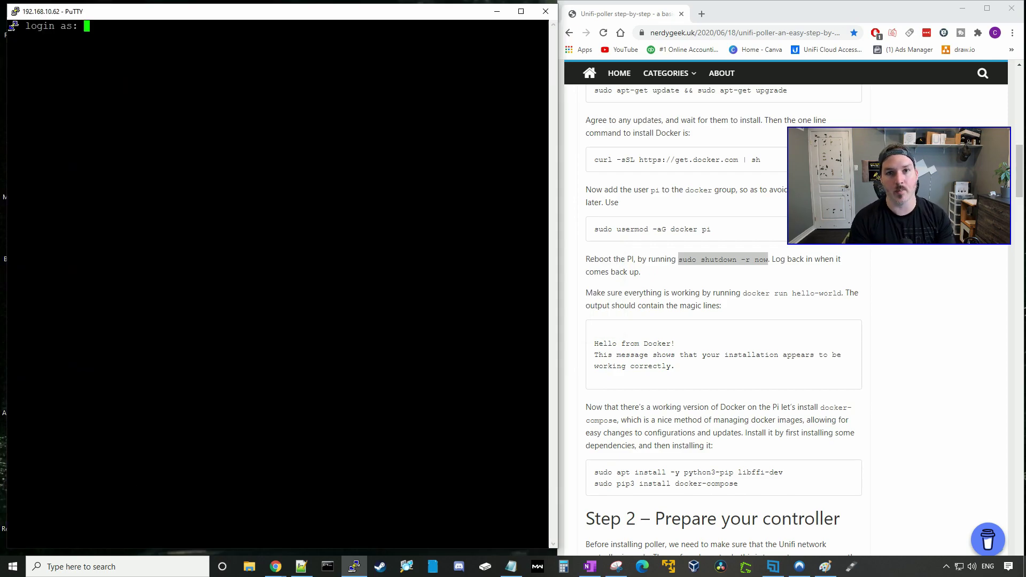
text(pi)
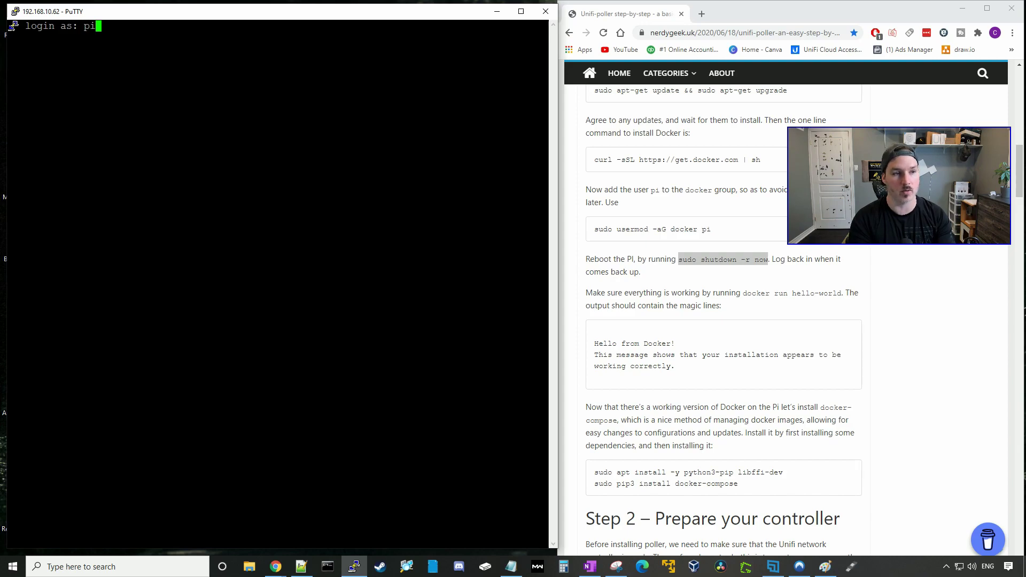
key(Return)
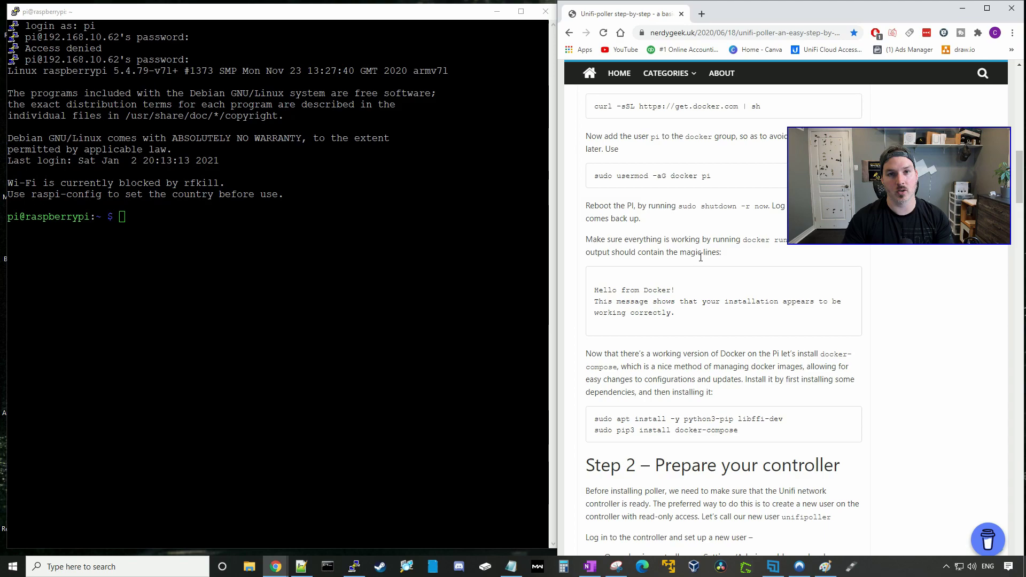
scroll(700, 257, down, 1)
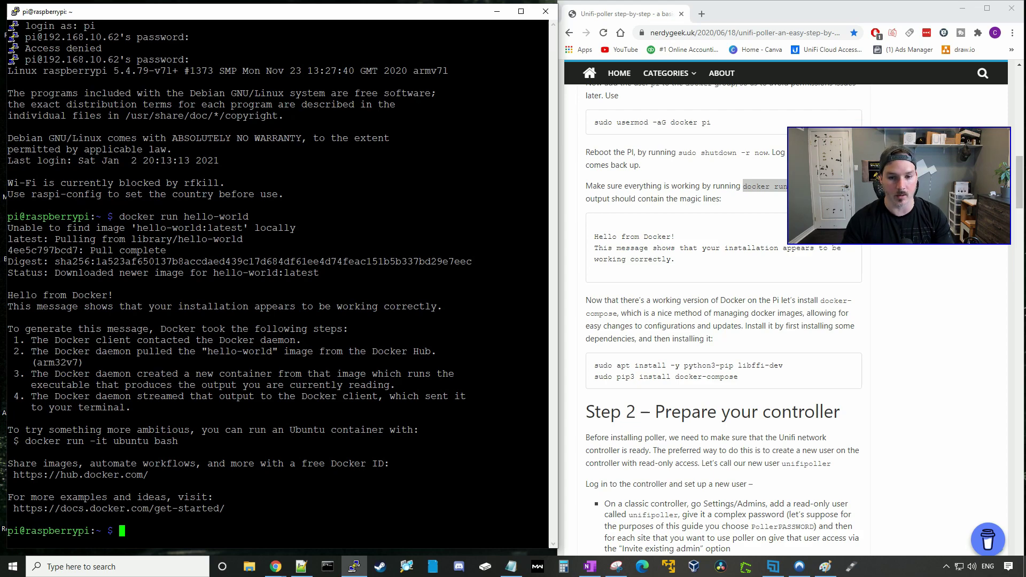
scroll(721, 320, down, 2)
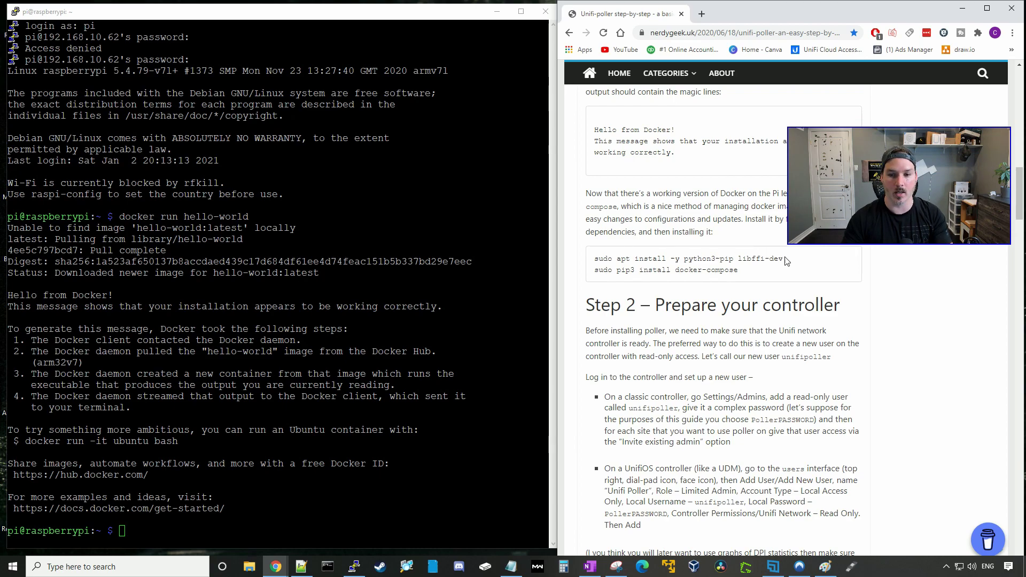
Paste and run the guide's apt install command for libffi-dev.
drag(785, 259, 594, 259)
key(alt+Tab)
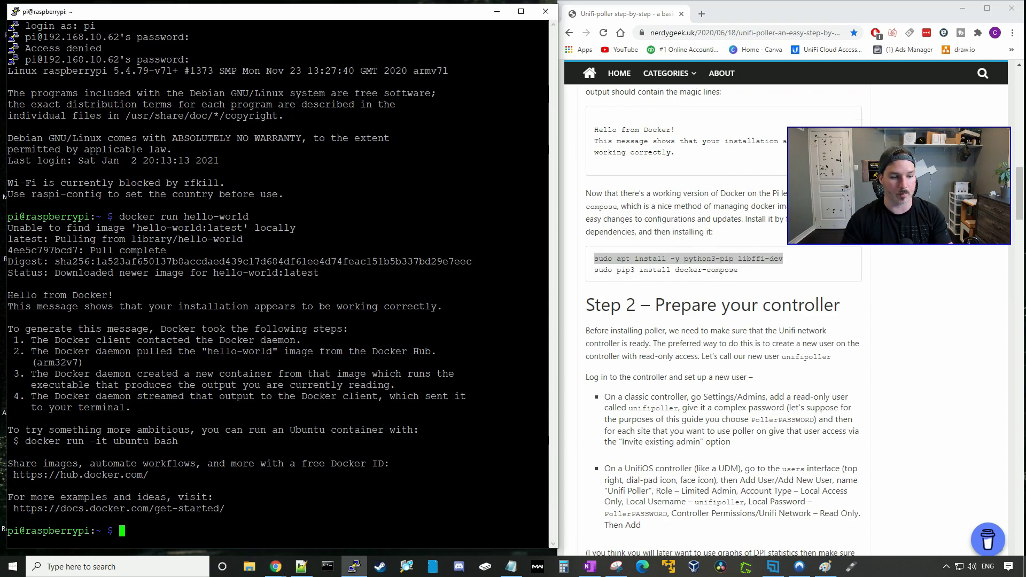
key(shift+Insert)
key(Return)
click(739, 270)
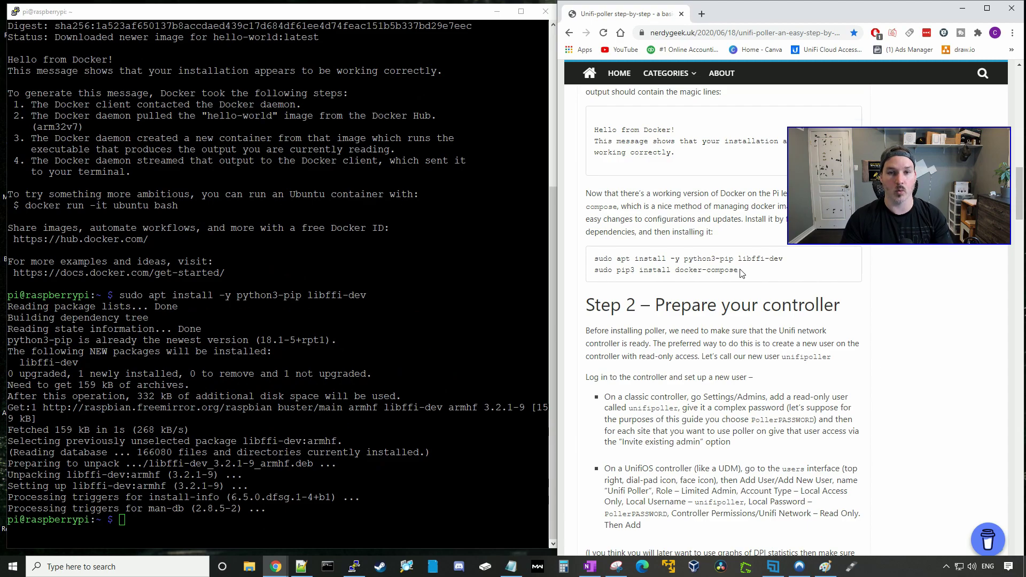
Paste and run sudo pip3 install docker-compose, then show the guide full width.
drag(740, 271, 585, 271)
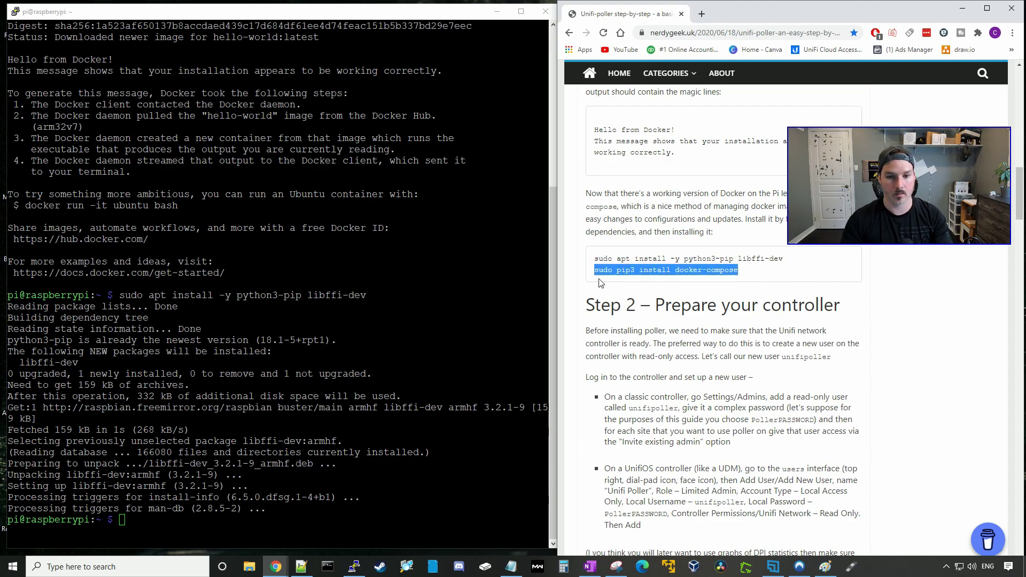
key(alt+Tab)
key(shift+Insert)
key(Return)
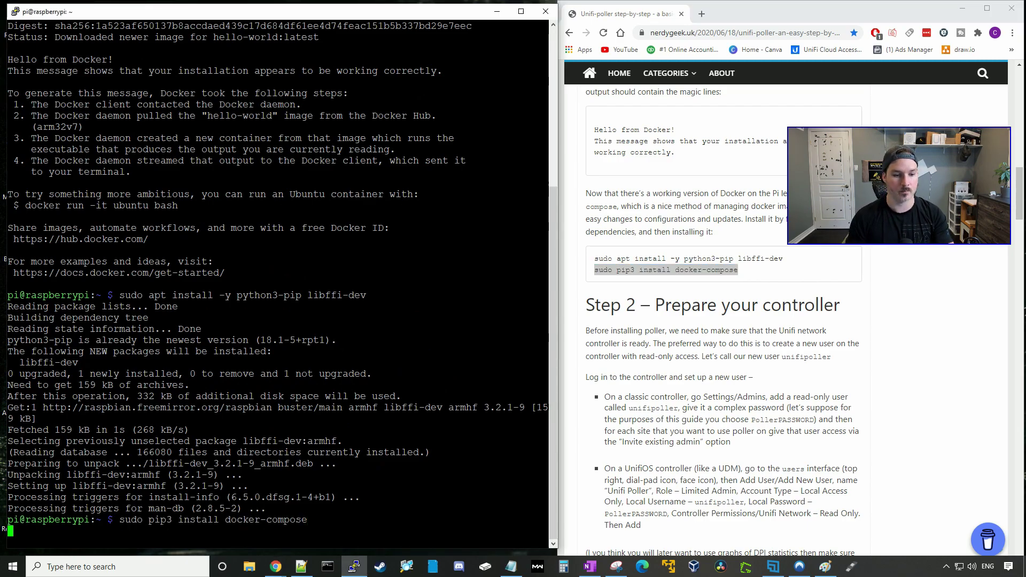
key(alt+Tab)
key(super+Up)
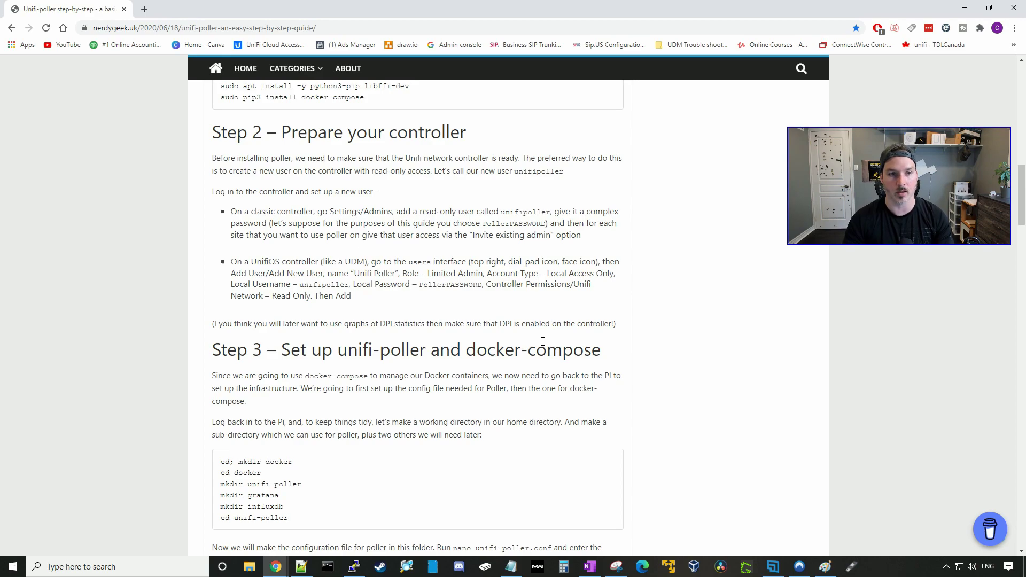
Highlight the guide's classic controller and UniFi OS controller user instructions.
drag(231, 211, 603, 236)
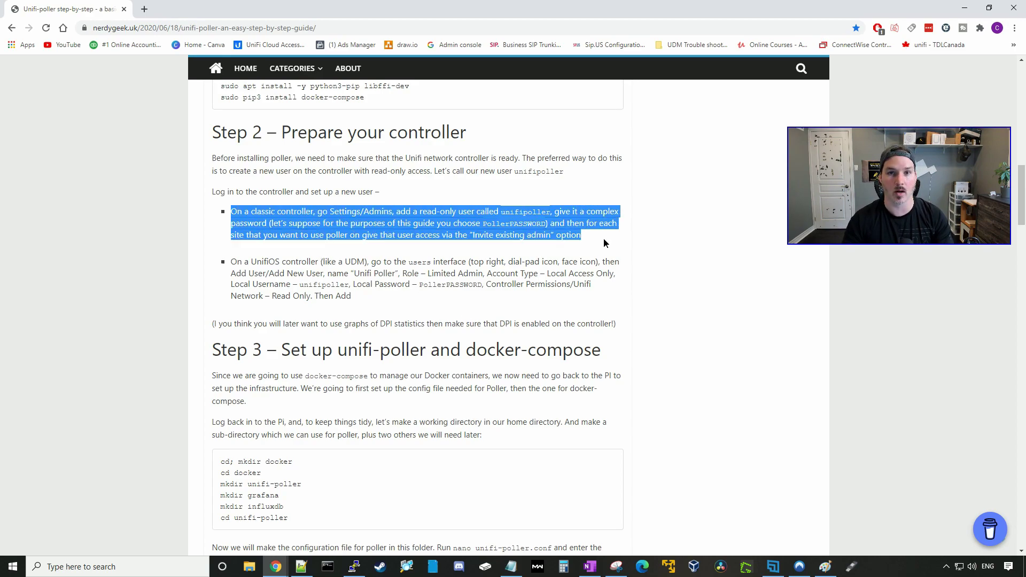
drag(231, 261, 351, 262)
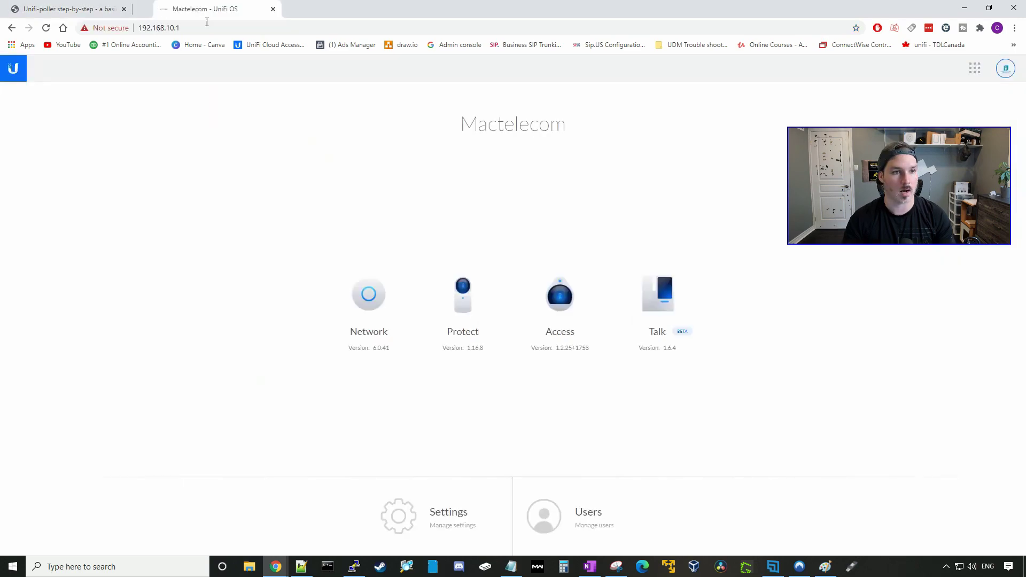
Start a new UniFi OS user with role Limited Admin and account type Local Access Only.
click(615, 512)
click(991, 94)
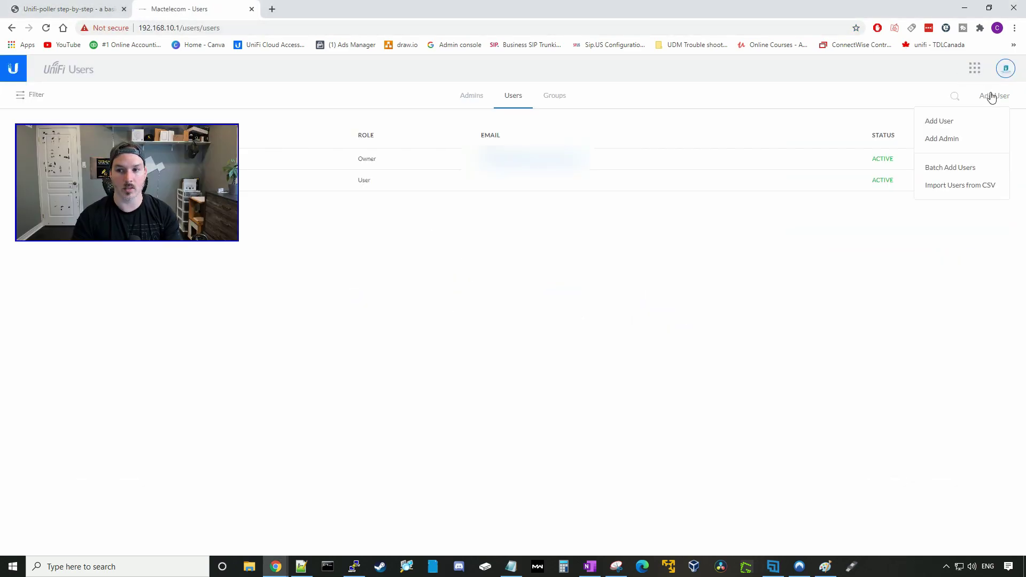
click(938, 119)
click(850, 274)
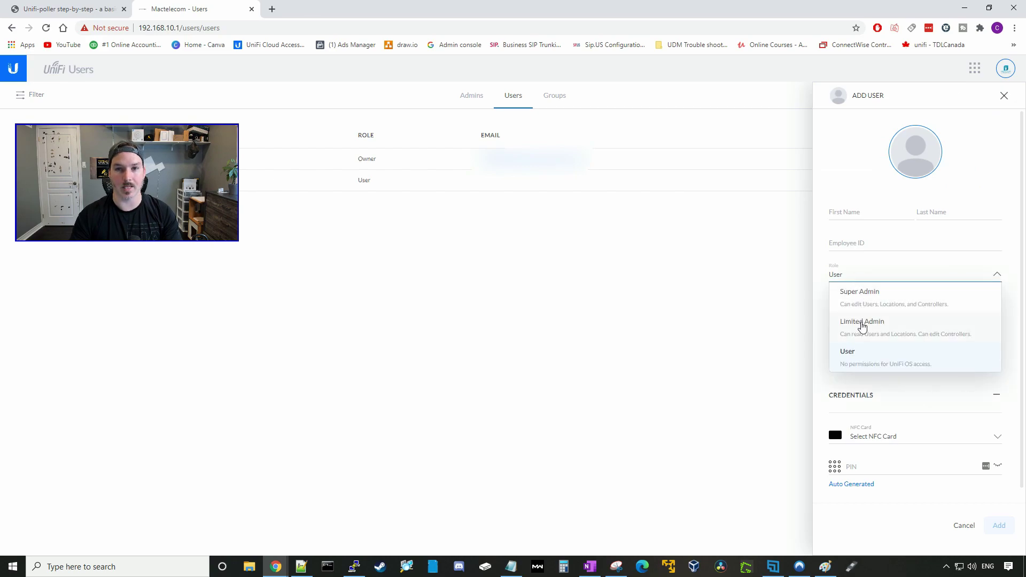
click(861, 325)
click(862, 202)
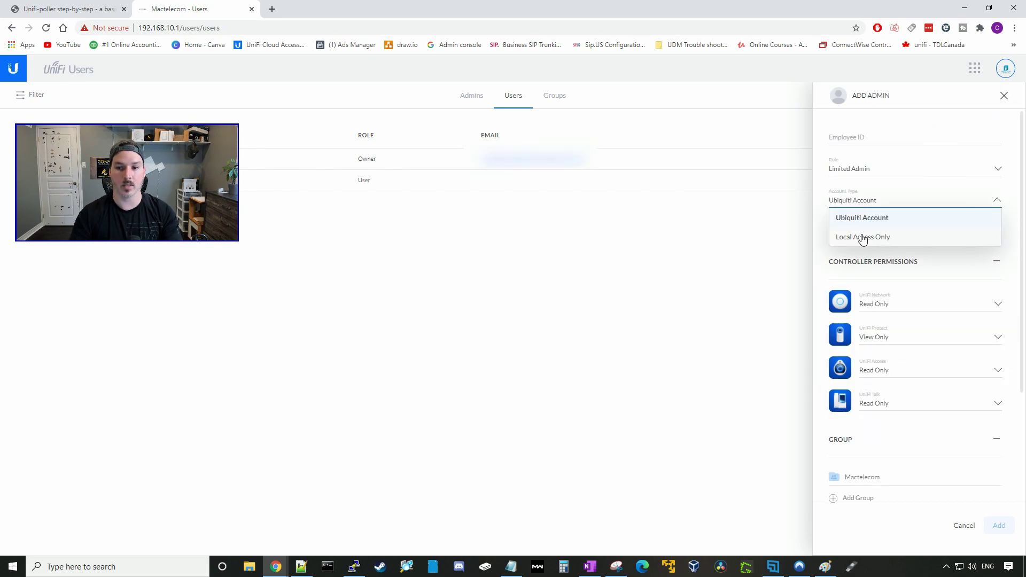
click(863, 238)
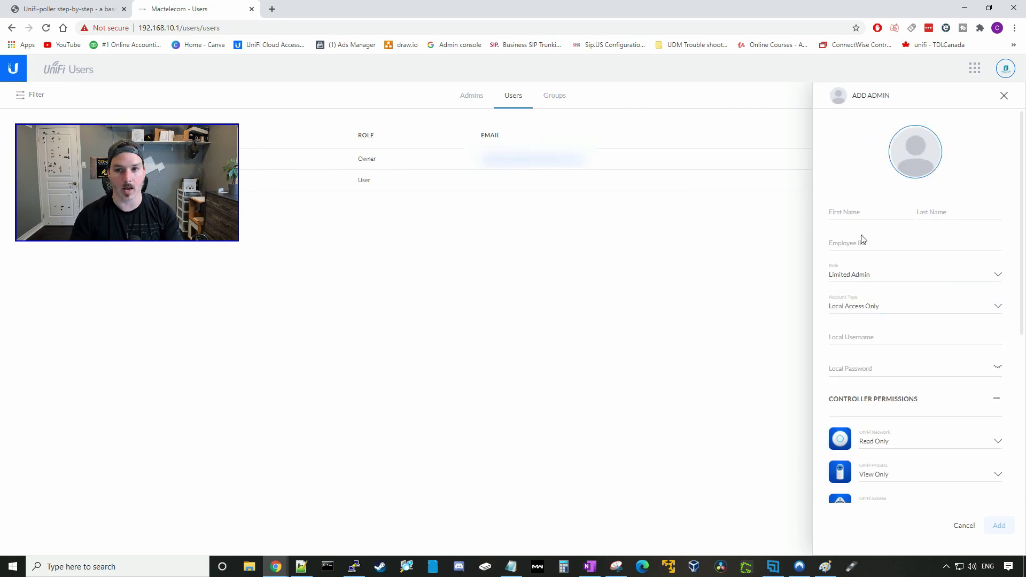
Enter first name Unifi, last name Poller, username unifipoller, and the account password.
click(849, 208)
text(Unifi Poller)
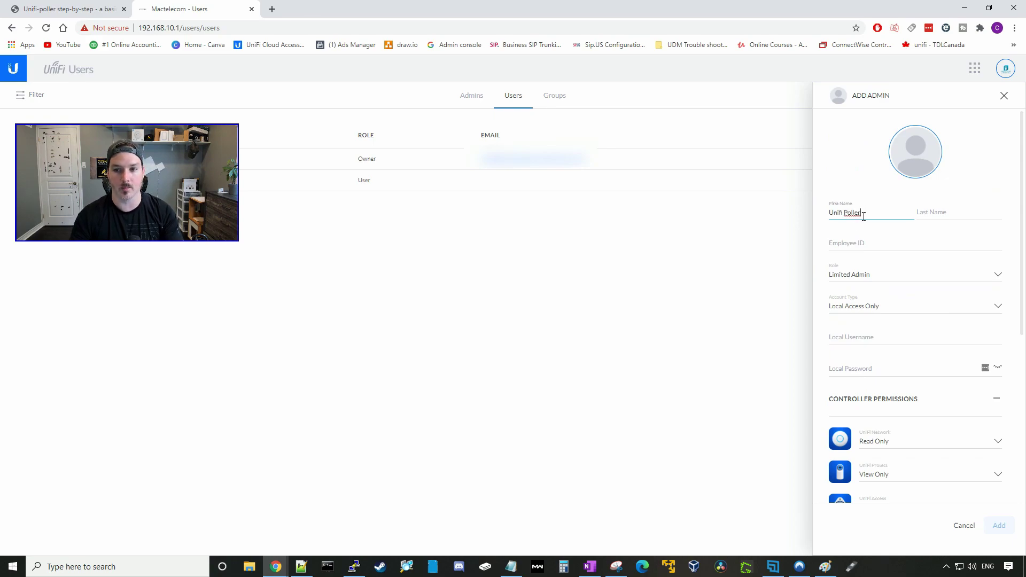
double_click(859, 213)
key(ctrl+x)
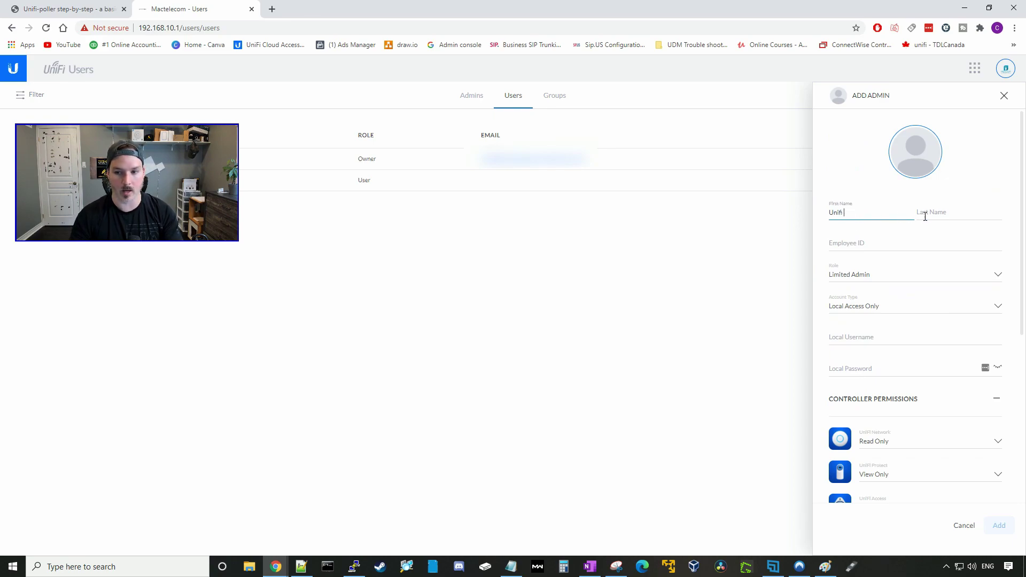
click(927, 214)
key(ctrl+v)
click(849, 332)
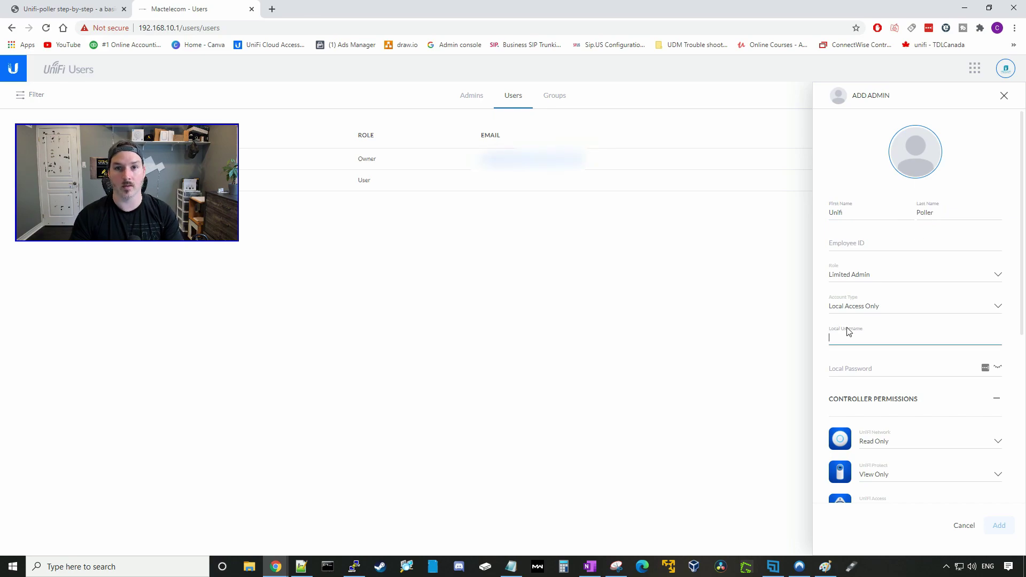
text(unifipoller)
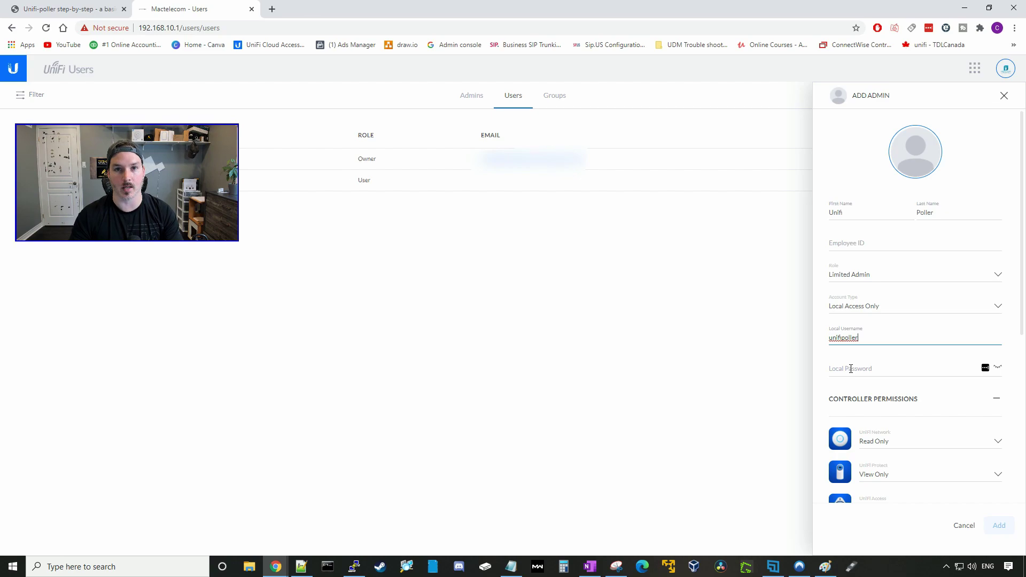
click(851, 369)
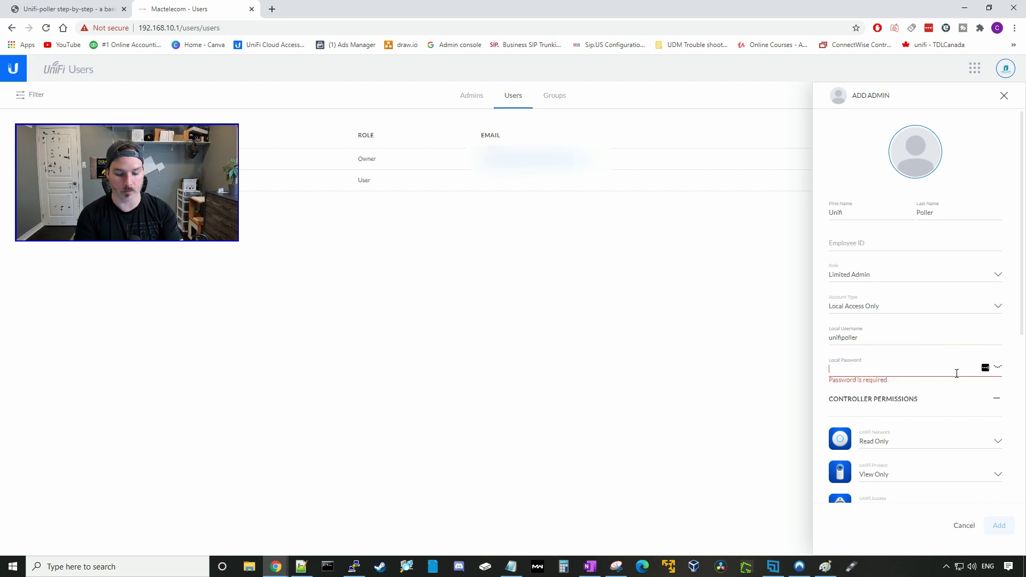
key(ctrl+v)
Set the UniFi Protect, Access and Talk permissions to None.
scroll(851, 396, down, 1)
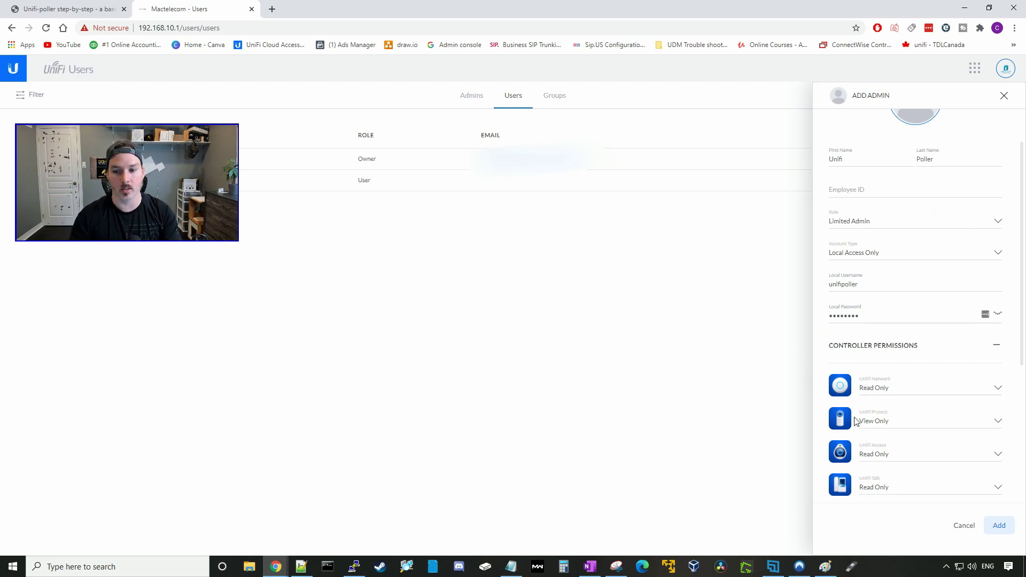
click(877, 425)
click(878, 476)
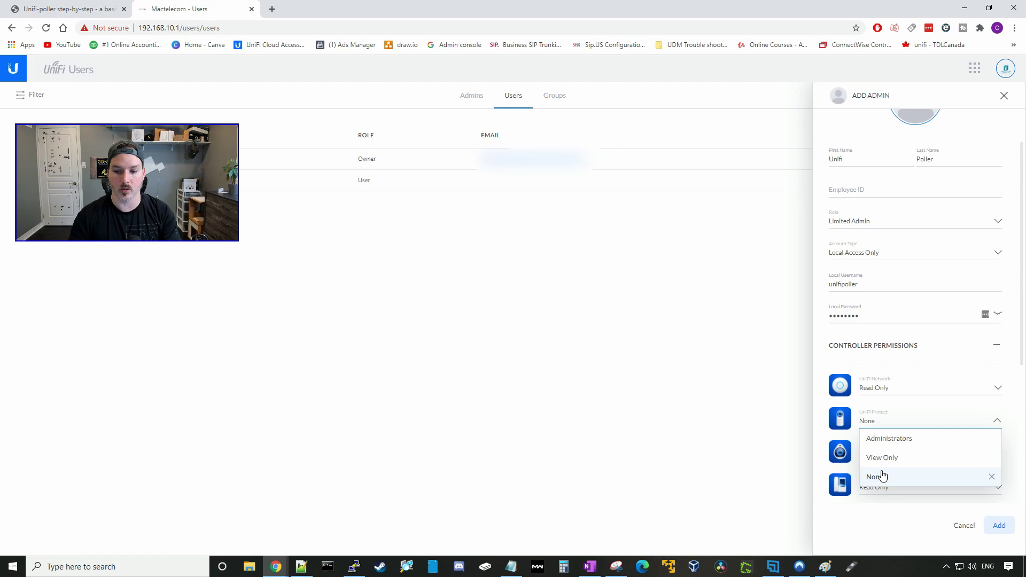
click(876, 459)
scroll(885, 490, down, 4)
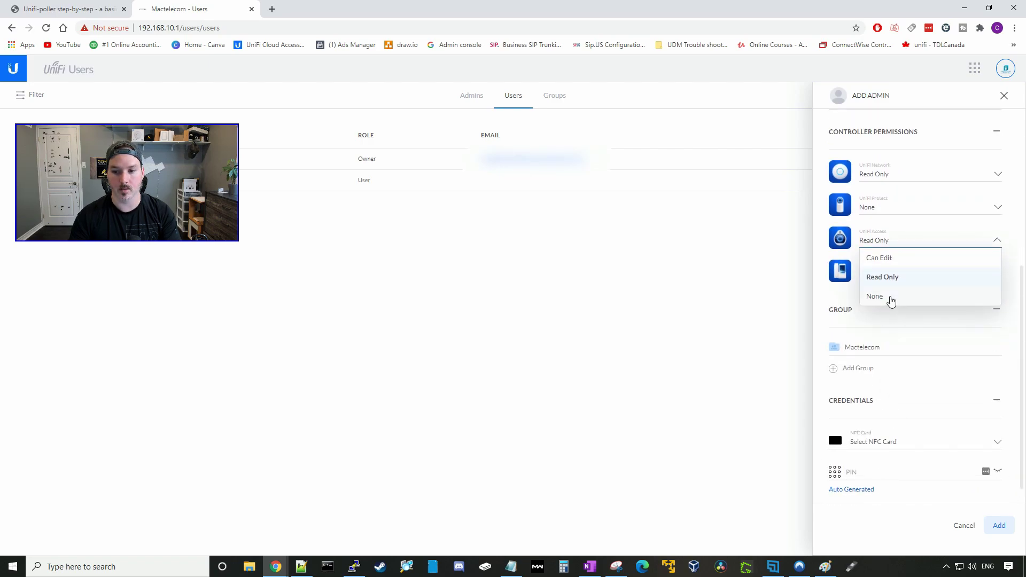
click(890, 301)
click(883, 275)
click(876, 328)
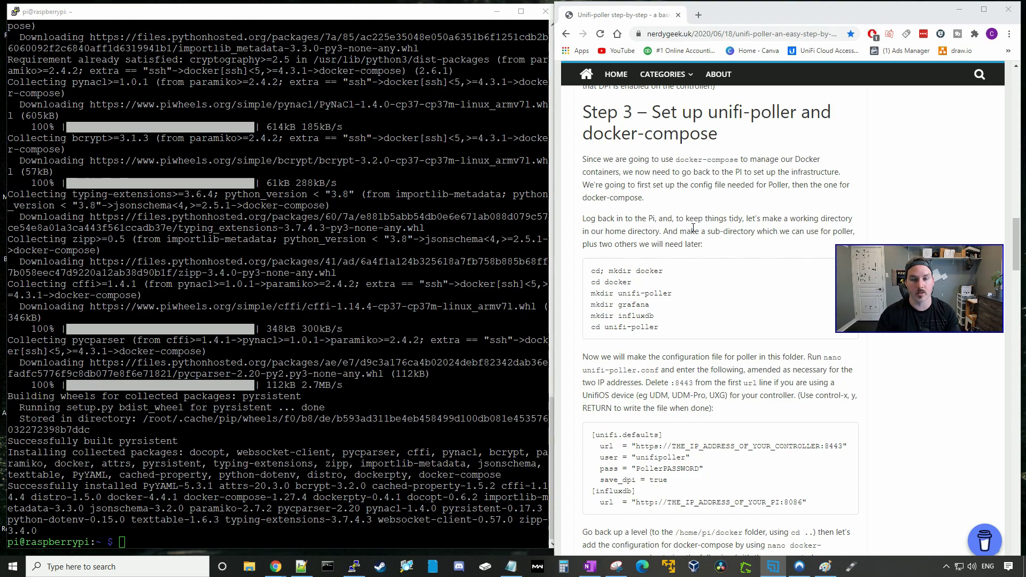
Paste the guide's cd and mkdir lines to build docker/unifi-poller, grafana and influxdb, then cd unifi-poller.
key(alt+Tab)
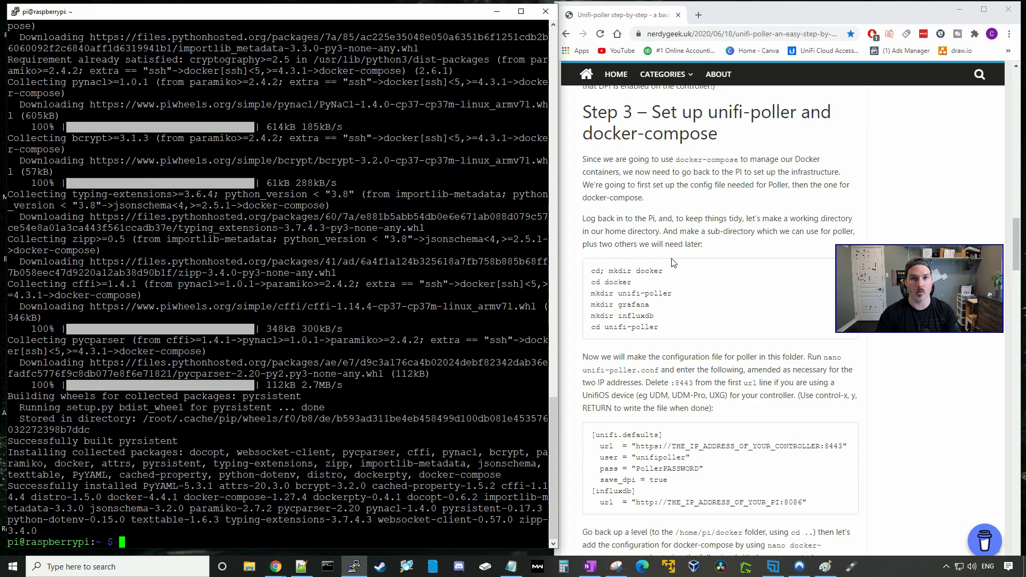
triple_click(668, 271)
key(ctrl+c)
key(alt+Tab)
key(shift+Insert)
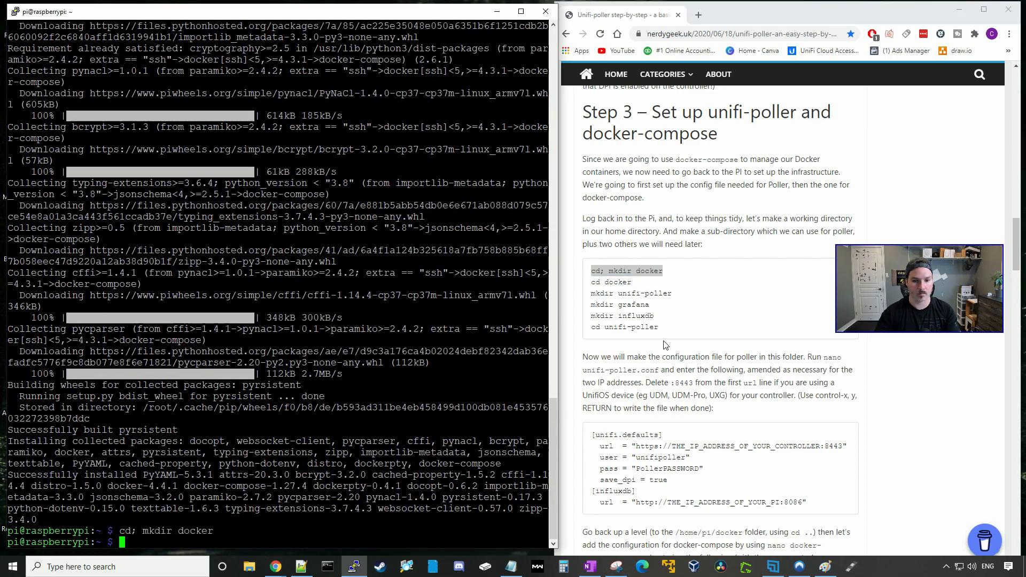
triple_click(620, 282)
key(ctrl+c)
key(alt+Tab)
key(shift+Insert)
triple_click(598, 293)
key(ctrl+c)
key(alt+Tab)
key(shift+Insert)
triple_click(587, 304)
key(ctrl+c)
key(alt+Tab)
key(shift+Insert)
key(ctrl+c)
key(alt+Tab)
key(shift+Insert)
triple_click(580, 327)
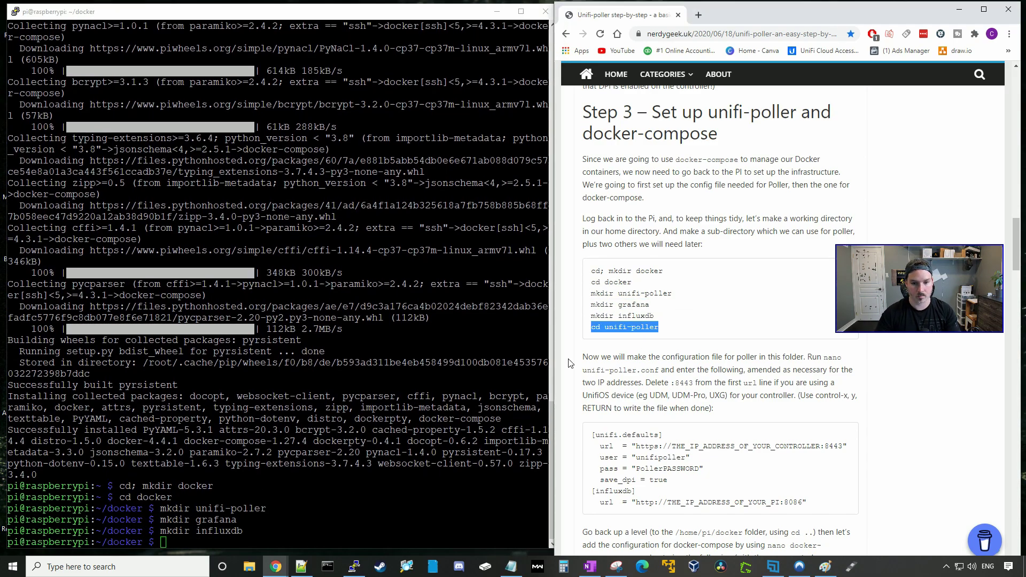
key(ctrl+c)
key(alt+Tab)
key(shift+Insert)
scroll(863, 374, down, 3)
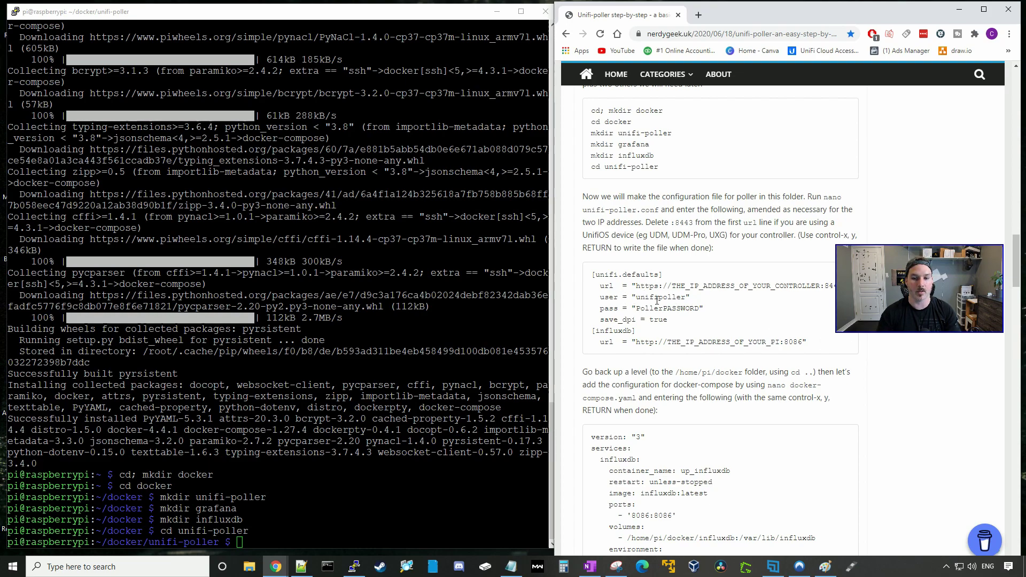
Open a new unifi-poller.conf in nano and paste in the guide's sample config.
key(alt+Tab)
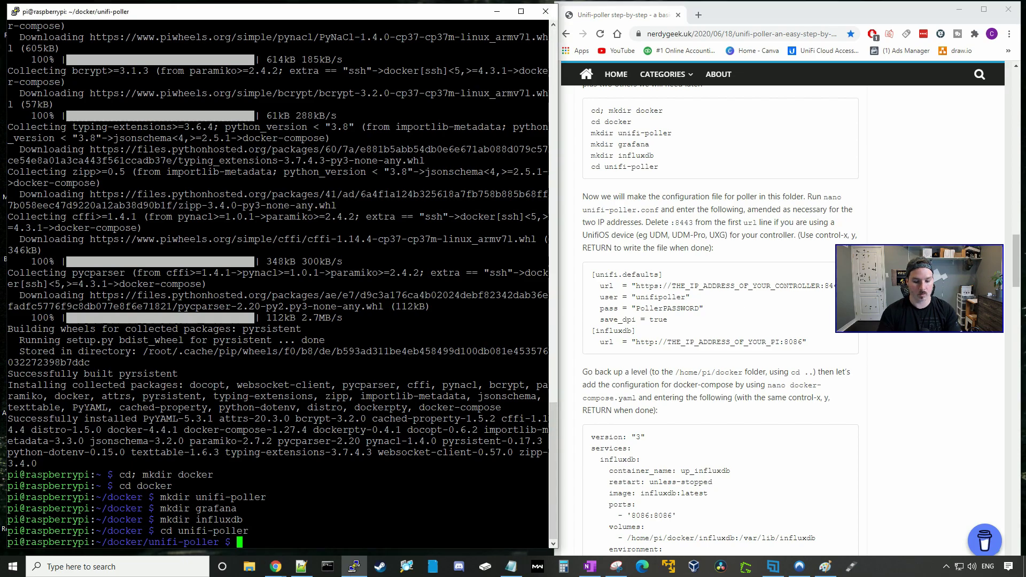
text(nano unifi-p)
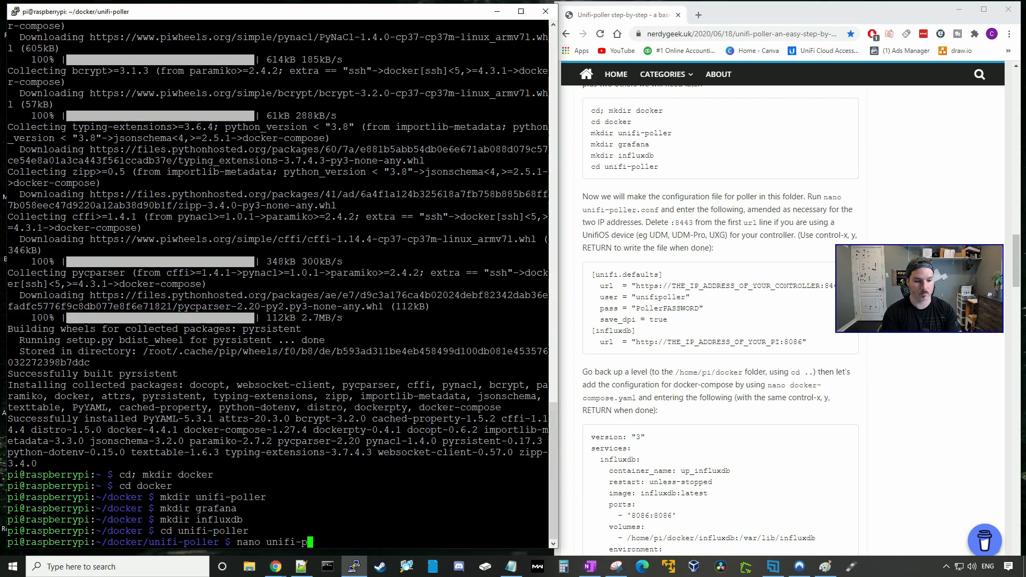
text(oller.conf)
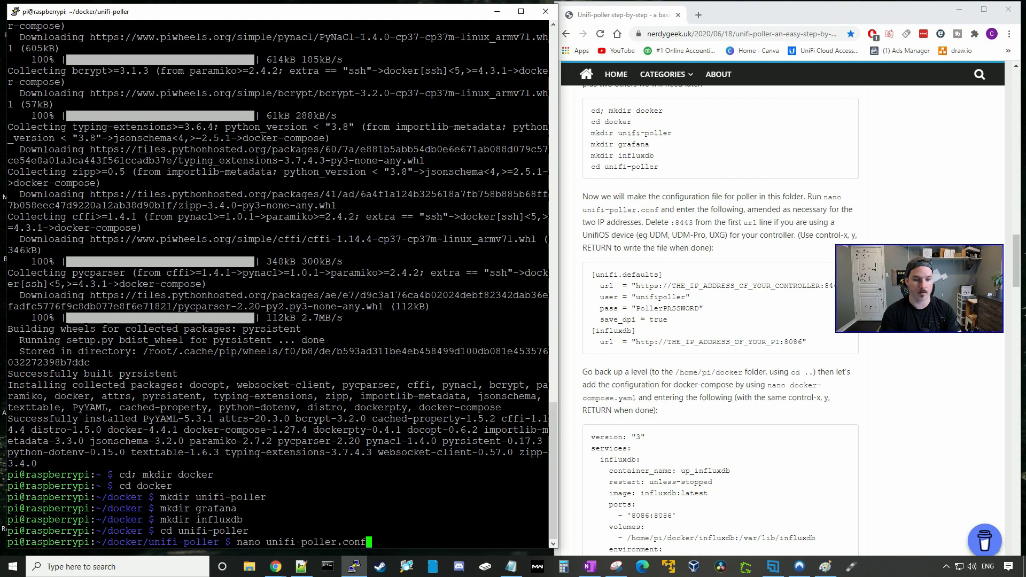
key(Return)
triple_click(726, 297)
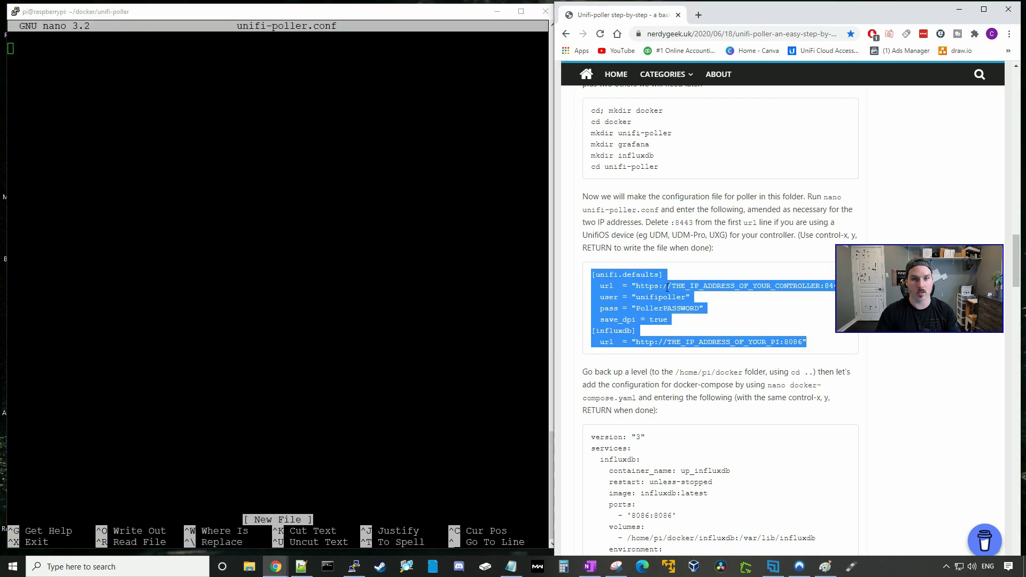
key(ctrl+c)
key(alt+Tab)
key(shift+Insert)
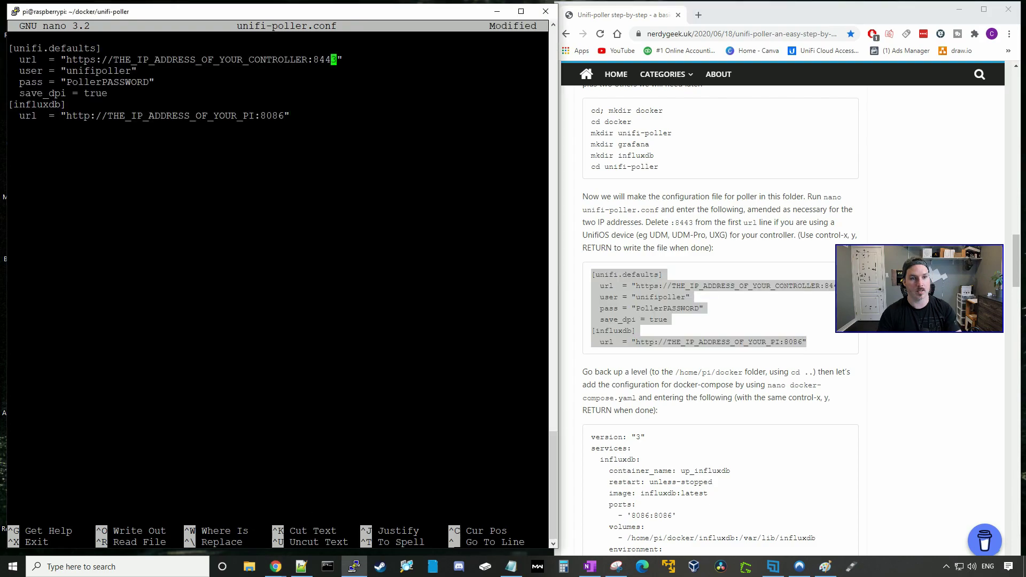
Set the controller URL to 192.168.10.1 and replace the sample pass with the poller password.
click(339, 60)
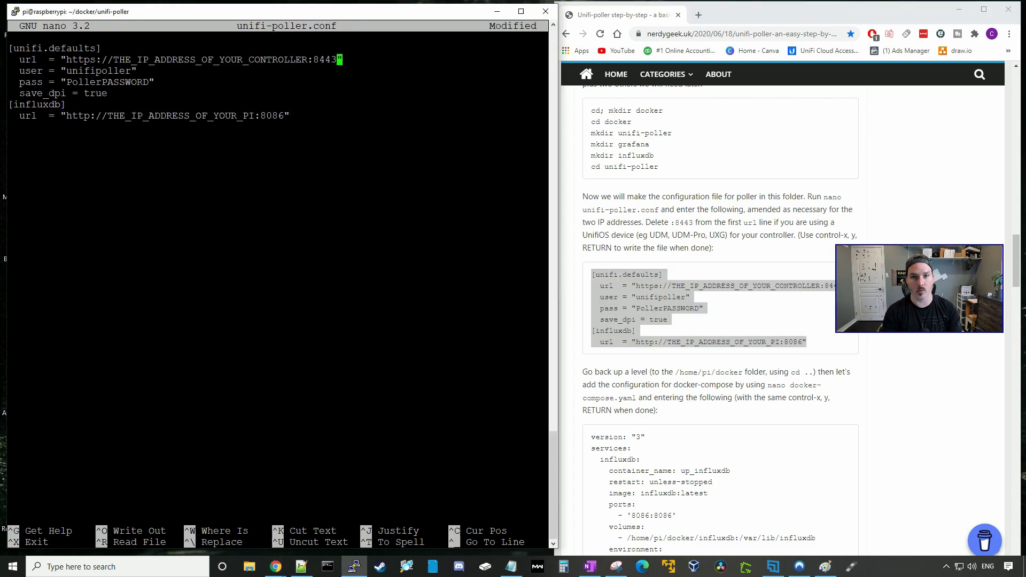
key(BackSpace)
key(BackSpace)
key(BackSpace)
key(BackSpace)
key(BackSpace)
key(BackSpace)
key(BackSpace)
key(BackSpace)
key(BackSpace)
key(BackSpace)
key(BackSpace)
key(BackSpace)
key(BackSpace)
key(BackSpace)
key(BackSpace)
key(BackSpace)
key(BackSpace)
key(BackSpace)
key(BackSpace)
key(BackSpace)
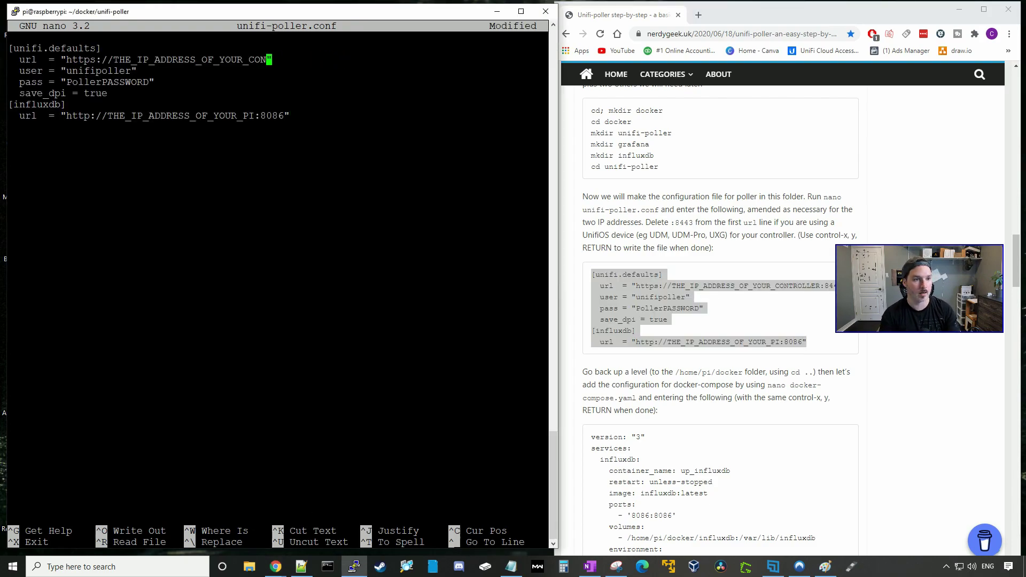
key(BackSpace)
key(BackSpace)
key(BackSpace)
key(BackSpace)
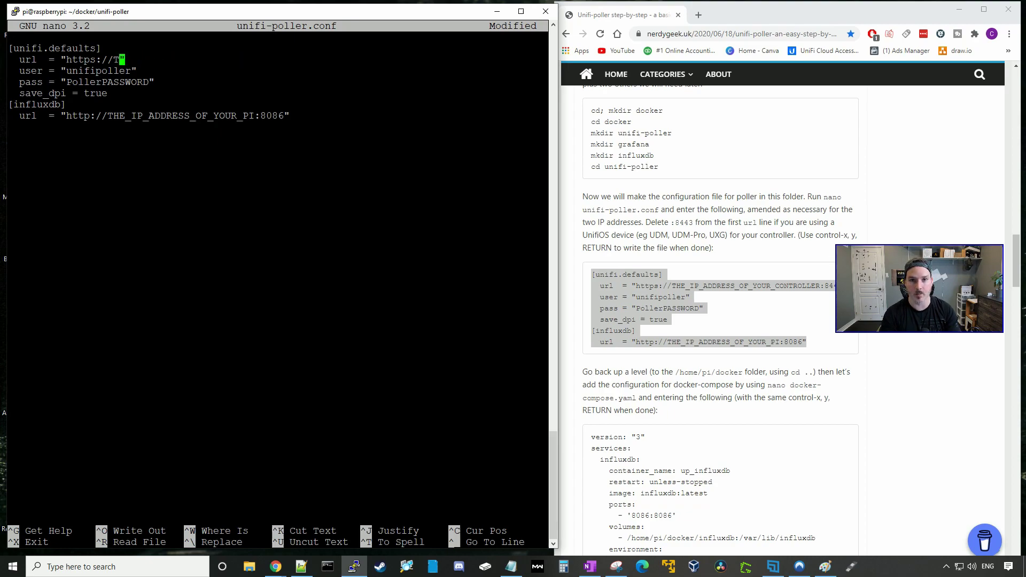
key(BackSpace)
text(192.168)
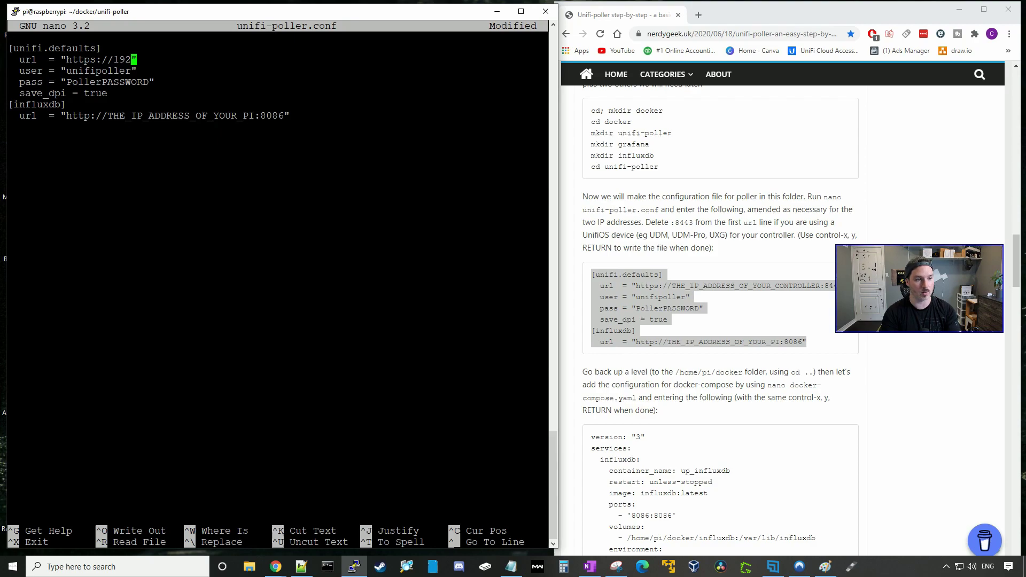
text(.10.1)
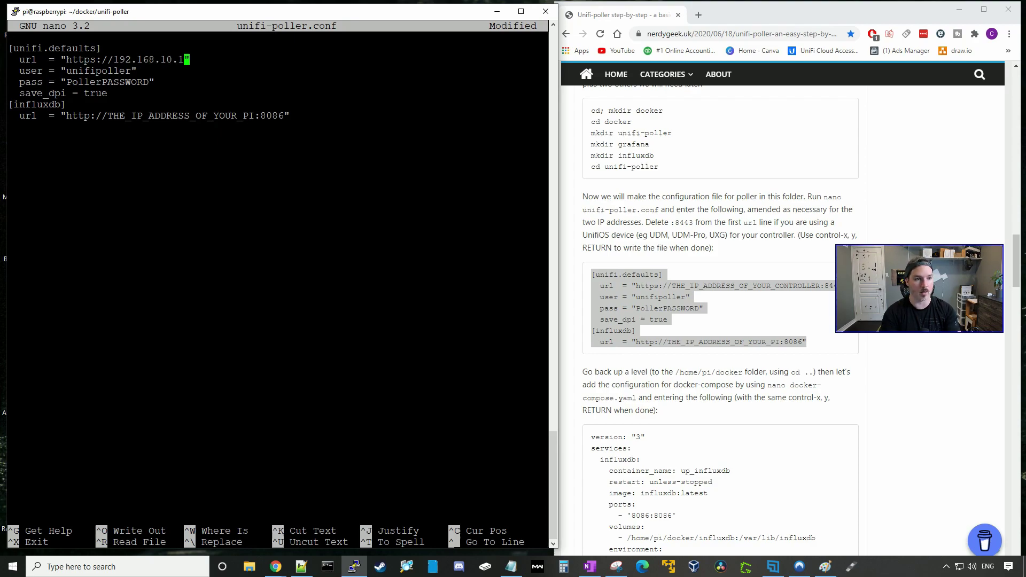
key(Down)
key(Down)
key(Left)
key(BackSpace)
key(BackSpace)
key(BackSpace)
key(BackSpace)
key(BackSpace)
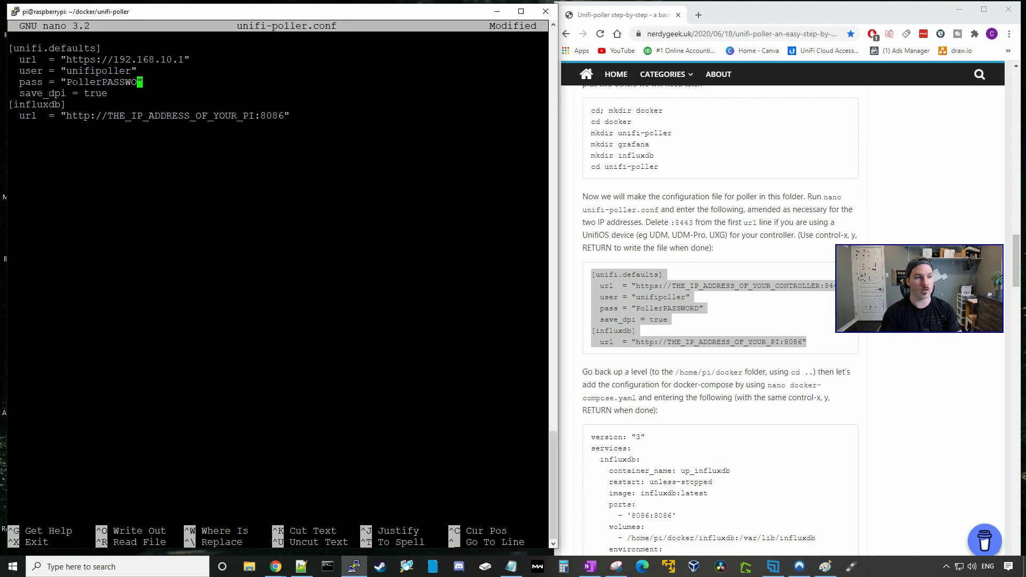
key(BackSpace)
key(BackSpace)
key(BackSpace)
key(BackSpace)
key(BackSpace)
key(BackSpace)
key(BackSpace)
key(BackSpace)
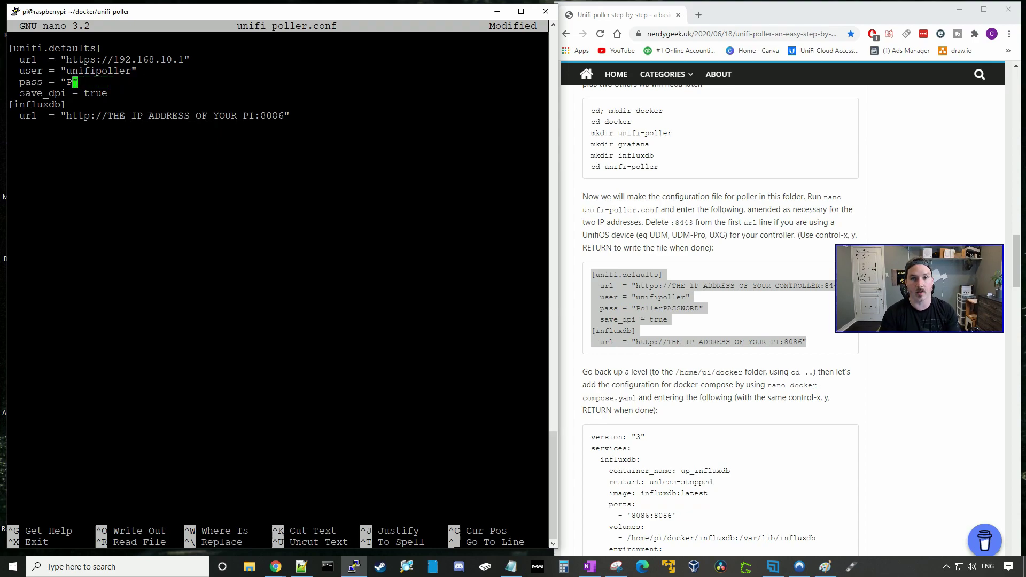
key(BackSpace)
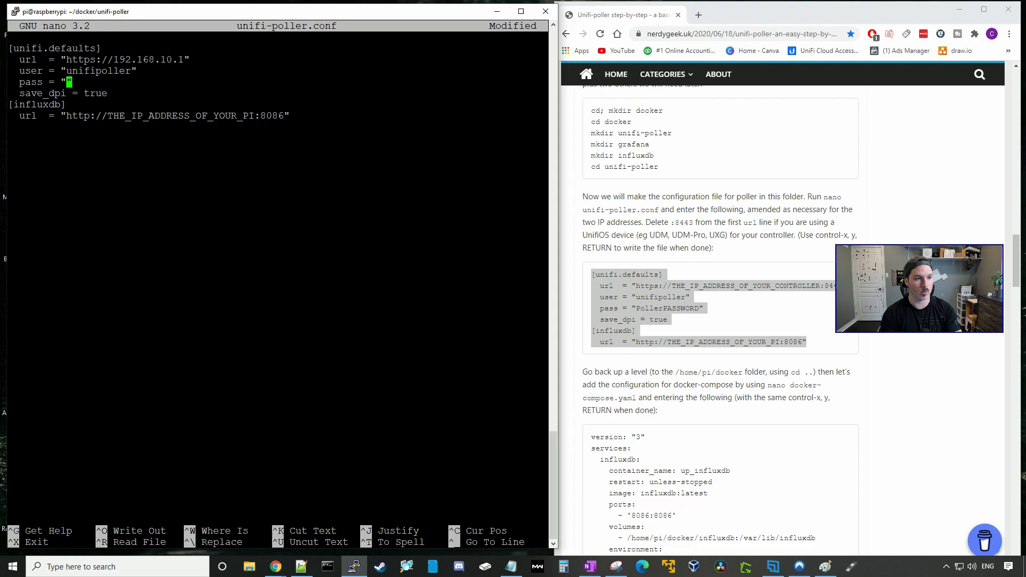
text(Test1234)
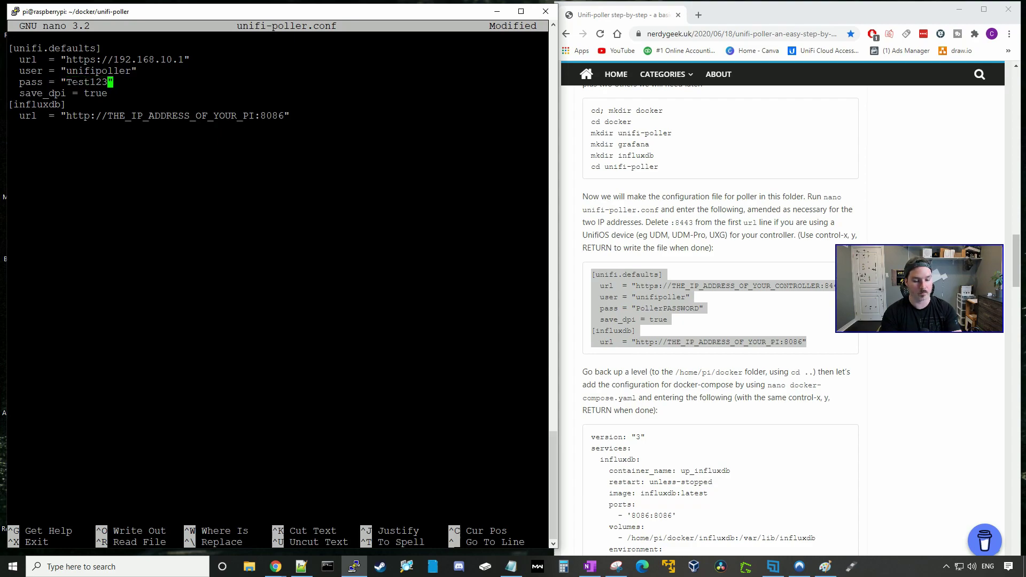
Point the InfluxDB url at 192.168.10.62:8086 and save unifi-poller.conf.
key(Down)
key(Down)
key(Down)
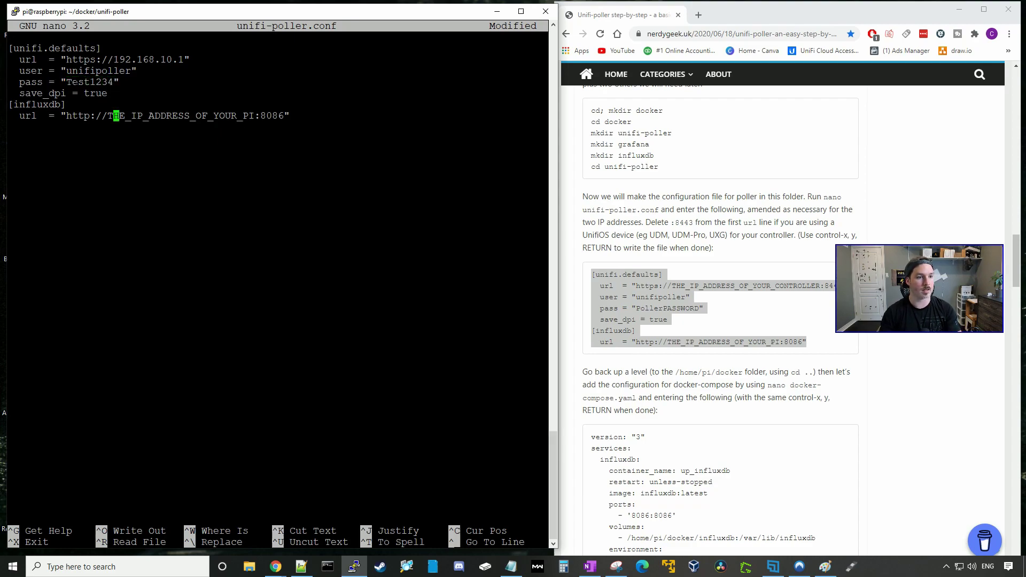
key(Right)
key(Right)
key(Right)
key(Right)
key(Right)
key(Right)
key(Right)
key(Right)
key(Right)
key(Right)
key(Right)
key(Right)
key(Right)
key(Right)
key(Right)
key(Right)
key(Right)
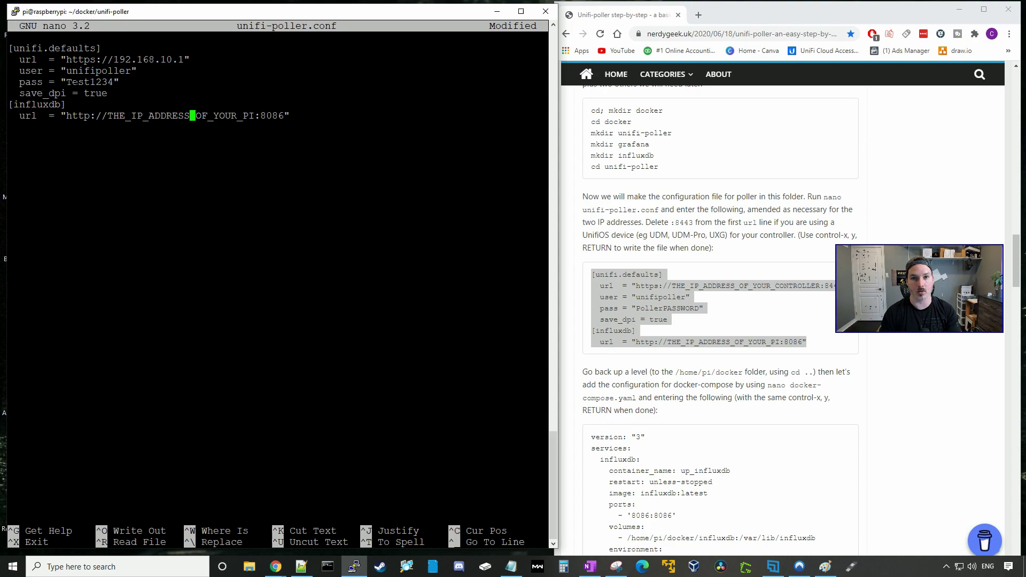
key(Right)
key(Right)
key(Right)
key(Right)
key(Right)
key(Right)
key(Right)
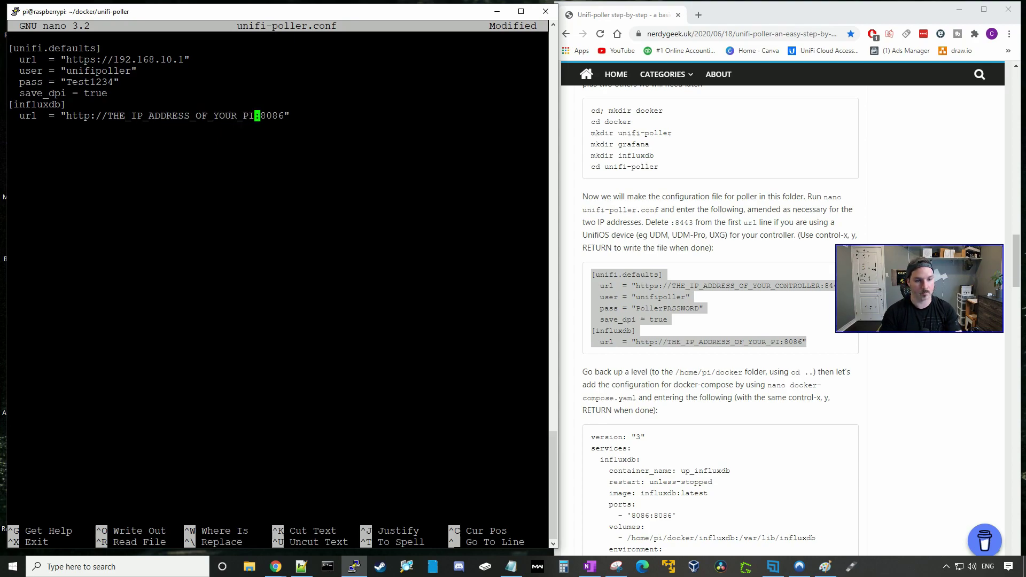
key(BackSpace)
key(BackSpace)
key(BackSpace)
key(BackSpace)
key(BackSpace)
key(BackSpace)
key(BackSpace)
key(BackSpace)
key(BackSpace)
key(BackSpace)
key(BackSpace)
key(BackSpace)
key(BackSpace)
key(BackSpace)
key(BackSpace)
key(BackSpace)
key(BackSpace)
key(BackSpace)
key(BackSpace)
key(BackSpace)
key(BackSpace)
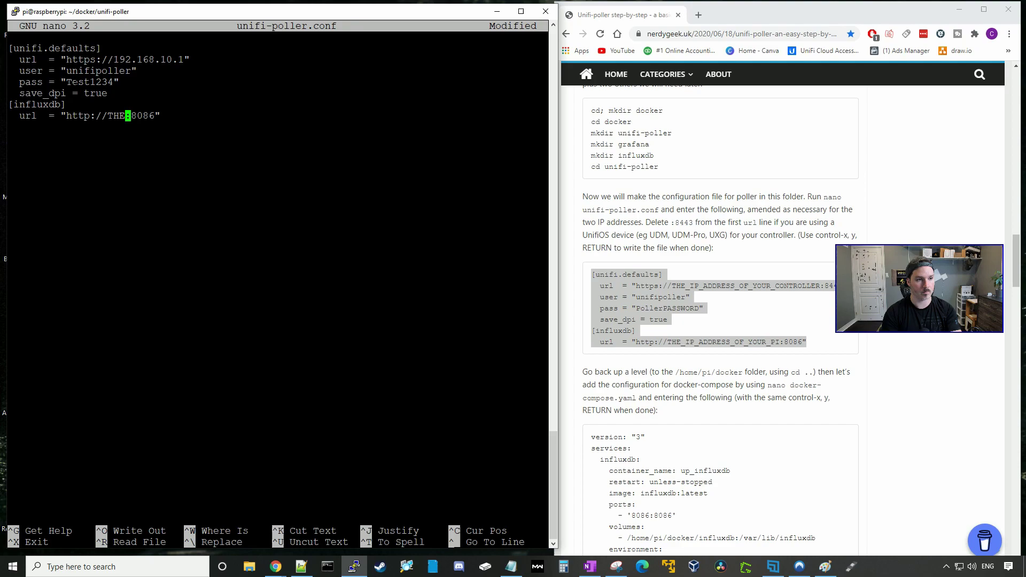
key(BackSpace)
text(192.1)
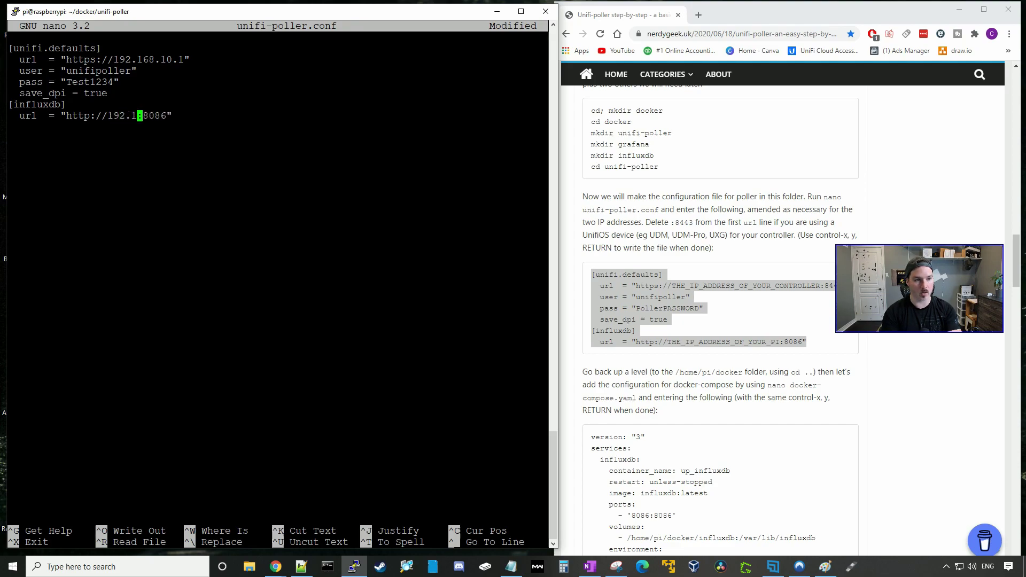
text(68.10.62)
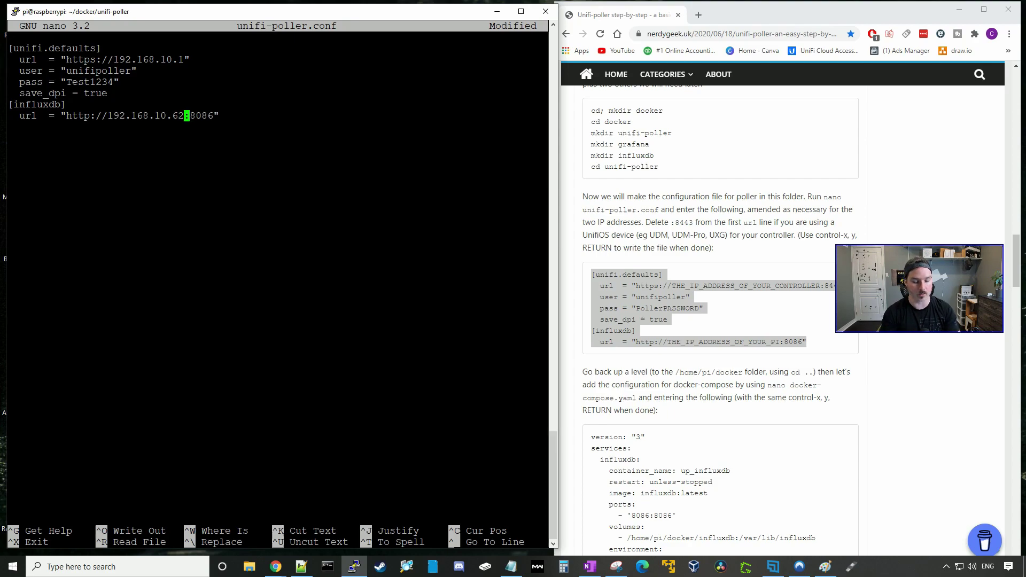
key(ctrl+x)
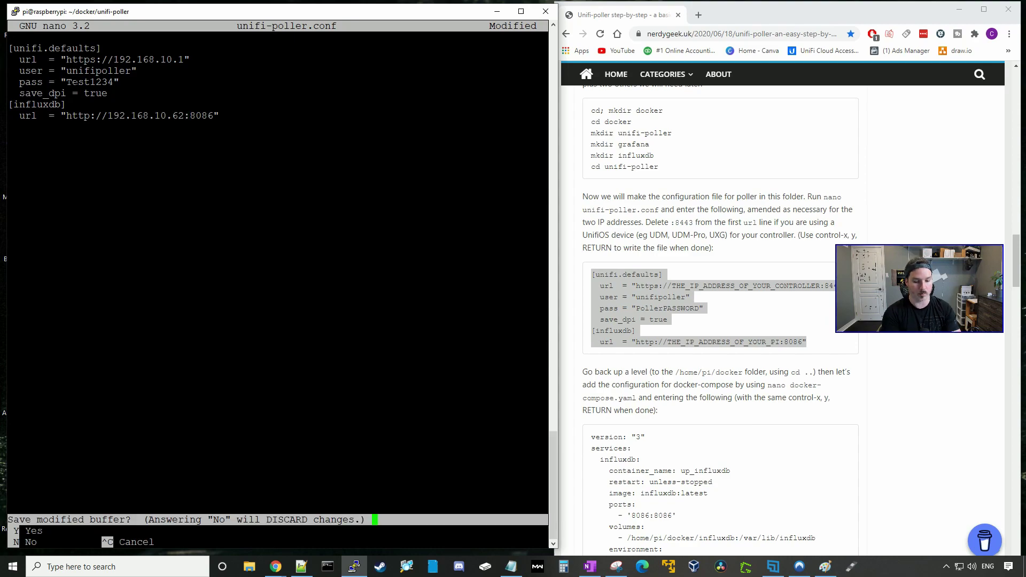
key(y)
key(Return)
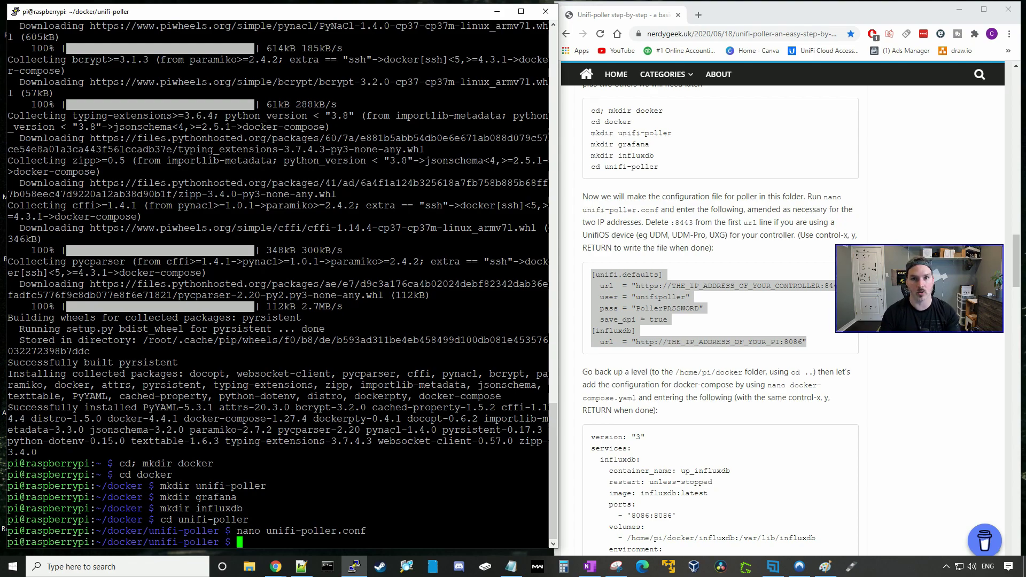
Reopen unifi-poller.conf to confirm it saved, then return to the docker folder.
key(Up)
key(Return)
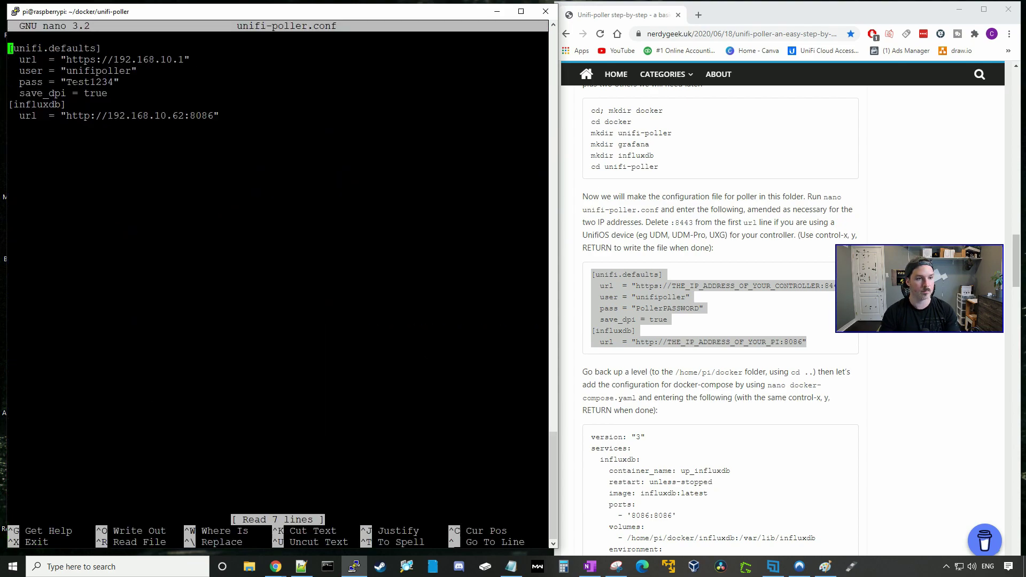
key(ctrl+x)
scroll(796, 338, down, 3)
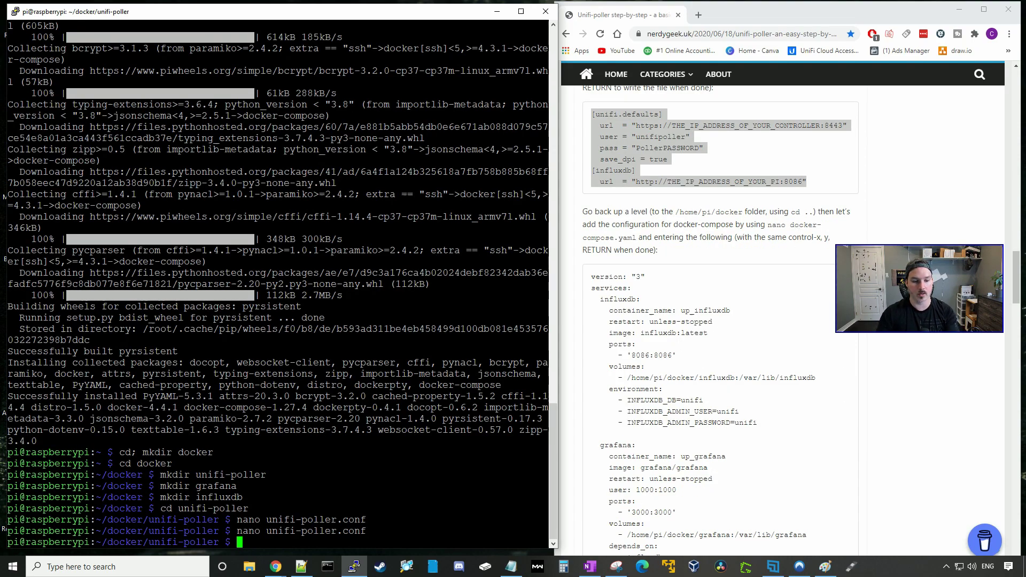
text(c)
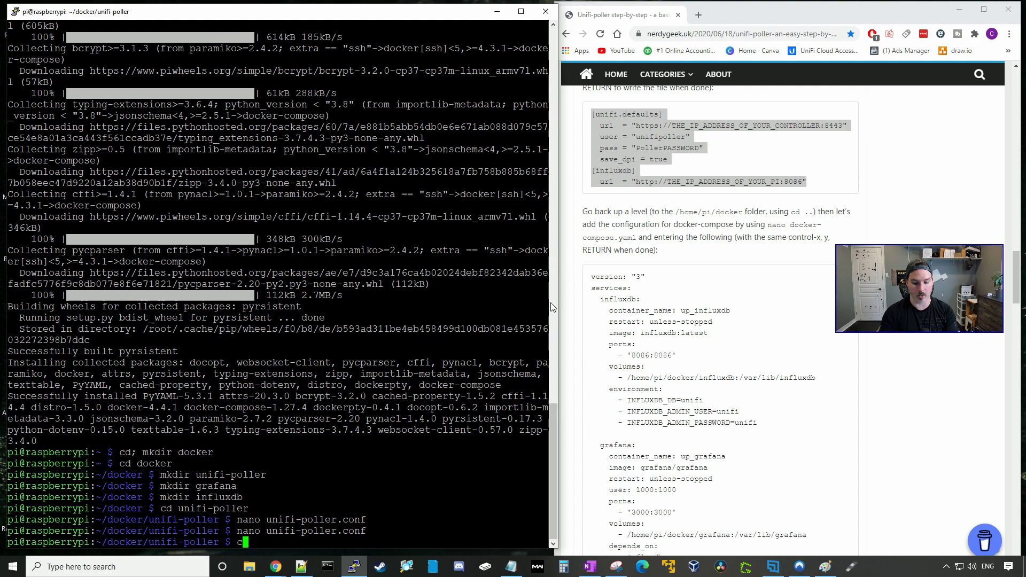
text(d ..)
key(Return)
Create docker-compose.yaml in nano with the pasted influxdb, grafana and unifi-poller services and save it.
drag(767, 224, 635, 237)
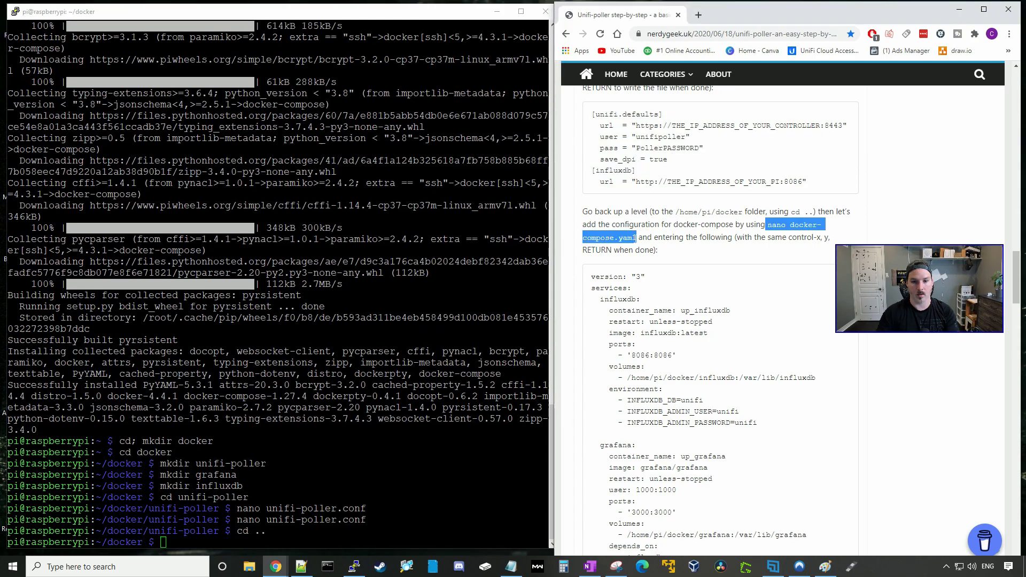
click(364, 497)
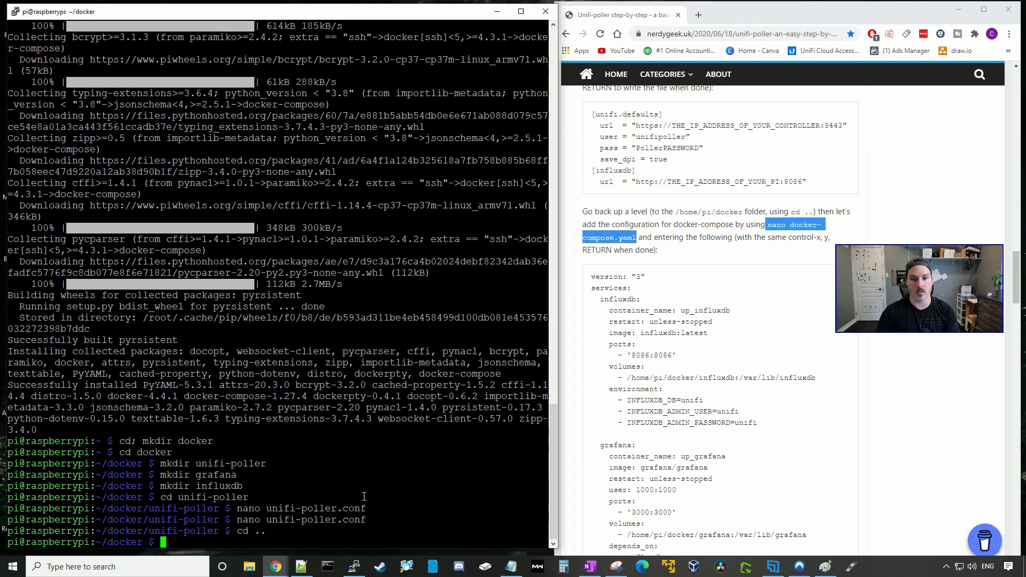
right_click(363, 496)
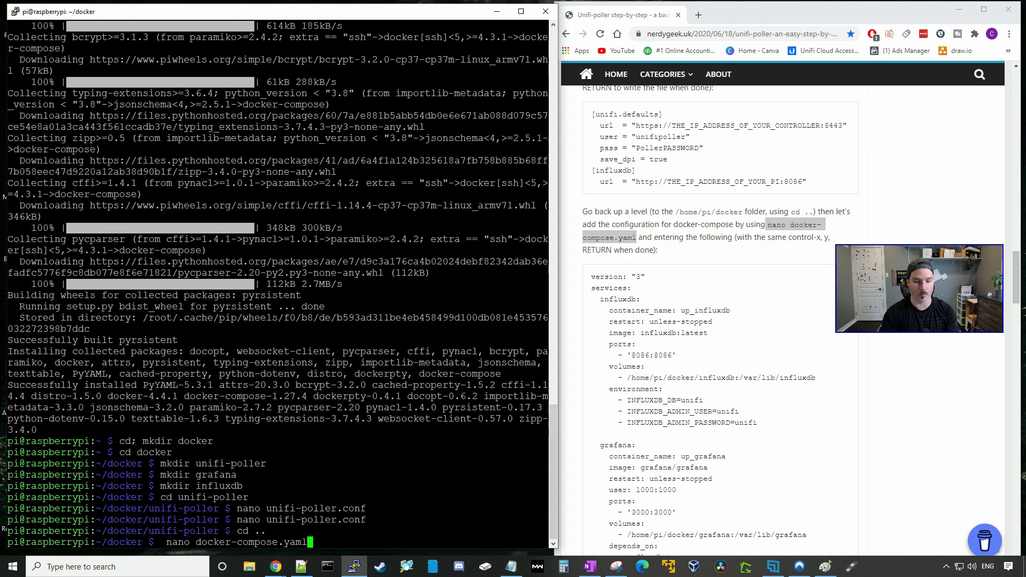
key(Return)
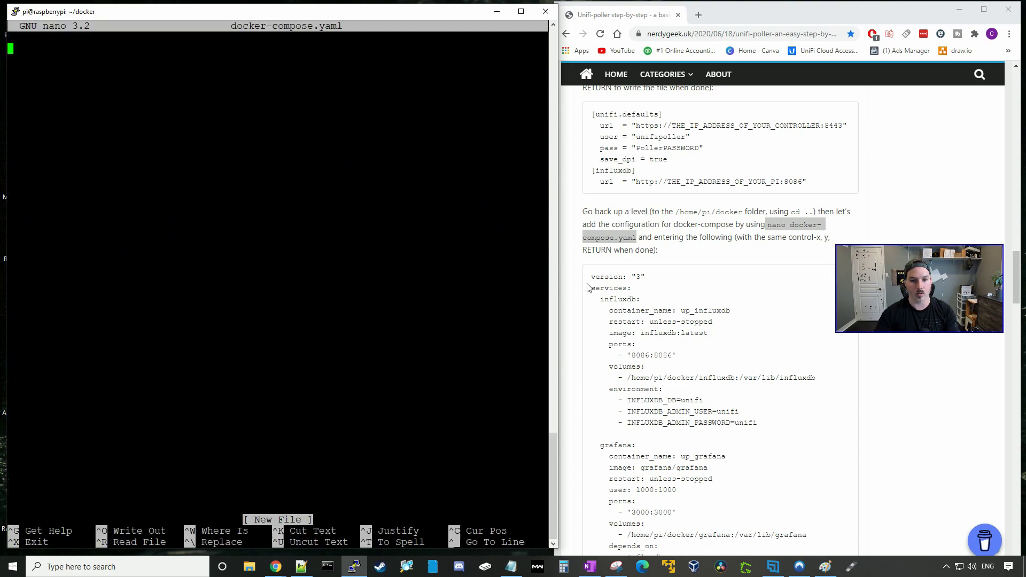
drag(590, 276, 796, 392)
scroll(777, 421, down, 6)
right_click(267, 267)
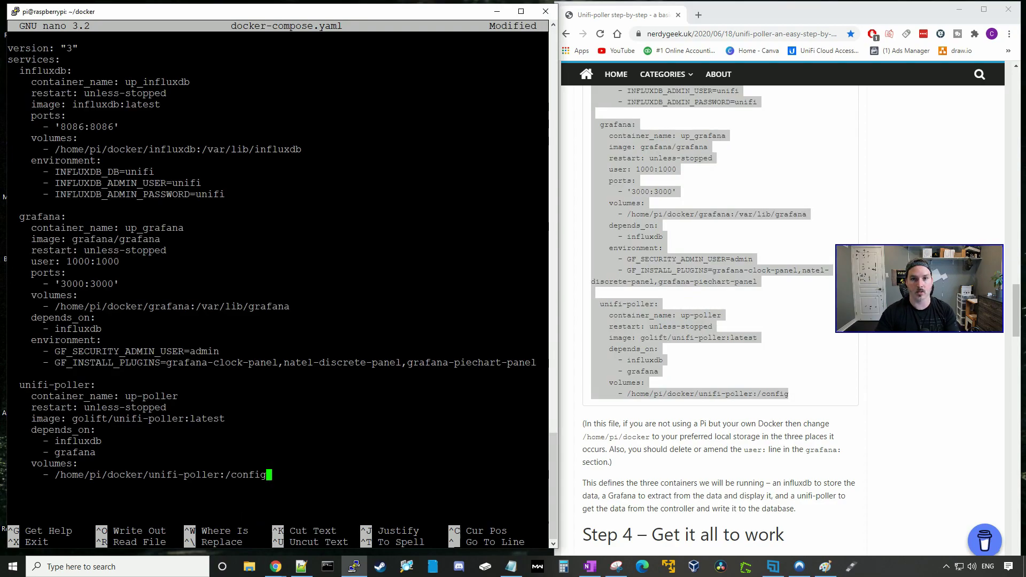
key(ctrl+x)
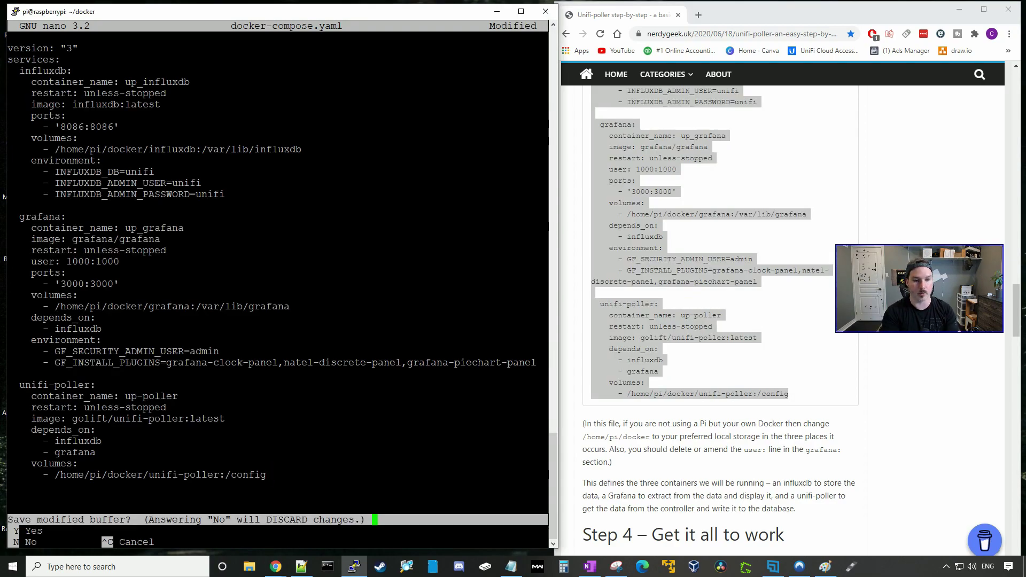
key(y)
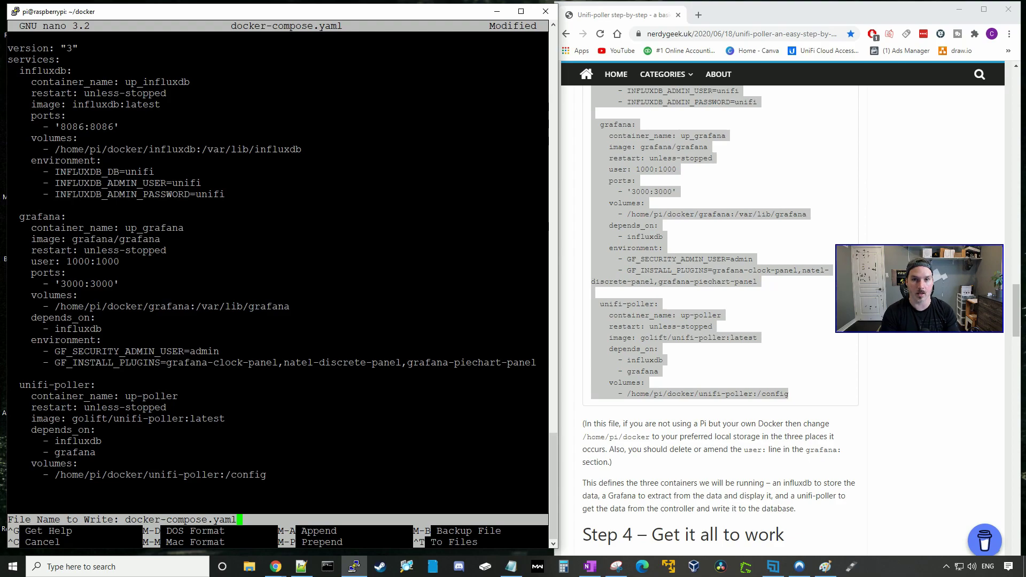
key(Return)
scroll(667, 178, down, 8)
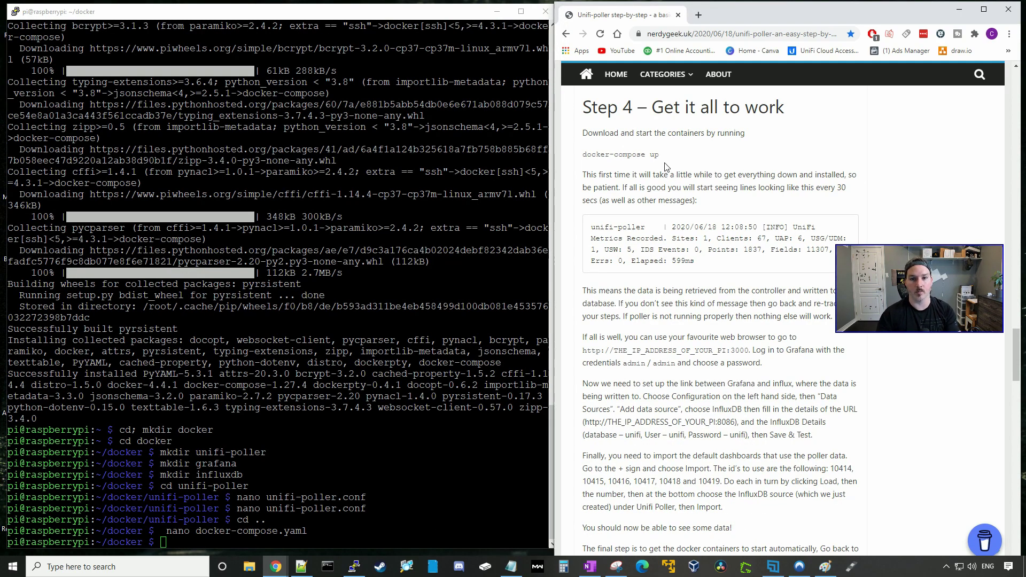
drag(662, 155, 584, 160)
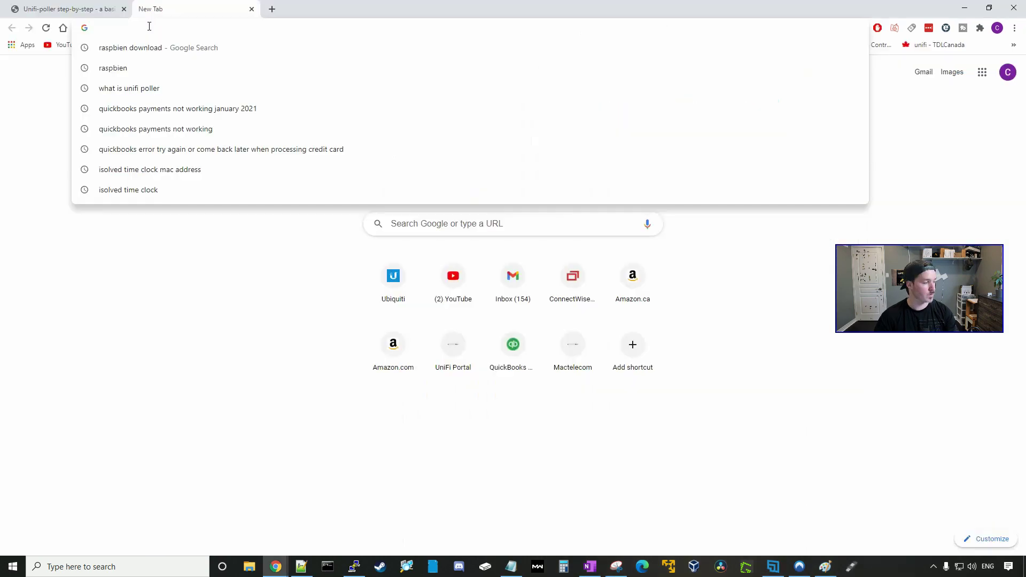
Log in to Grafana at 192.168.10.62:3000 with username admin and the account password.
text(192.168)
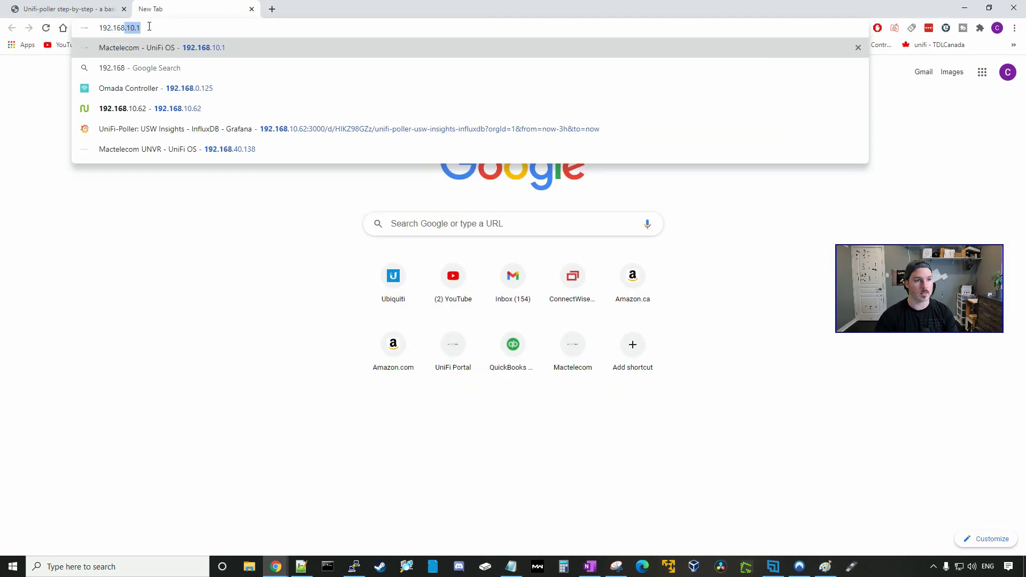
text(.10.62:)
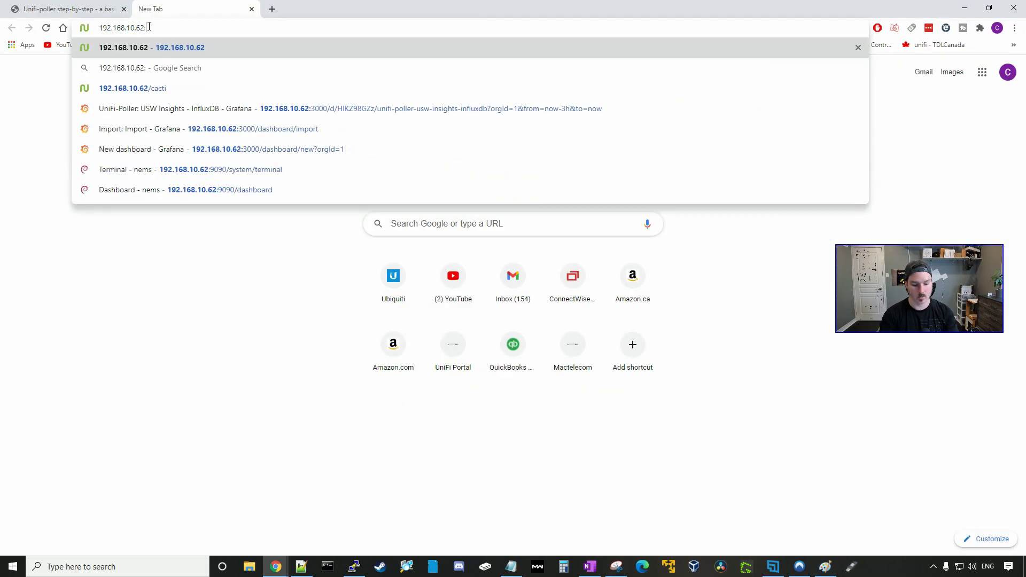
text(3000)
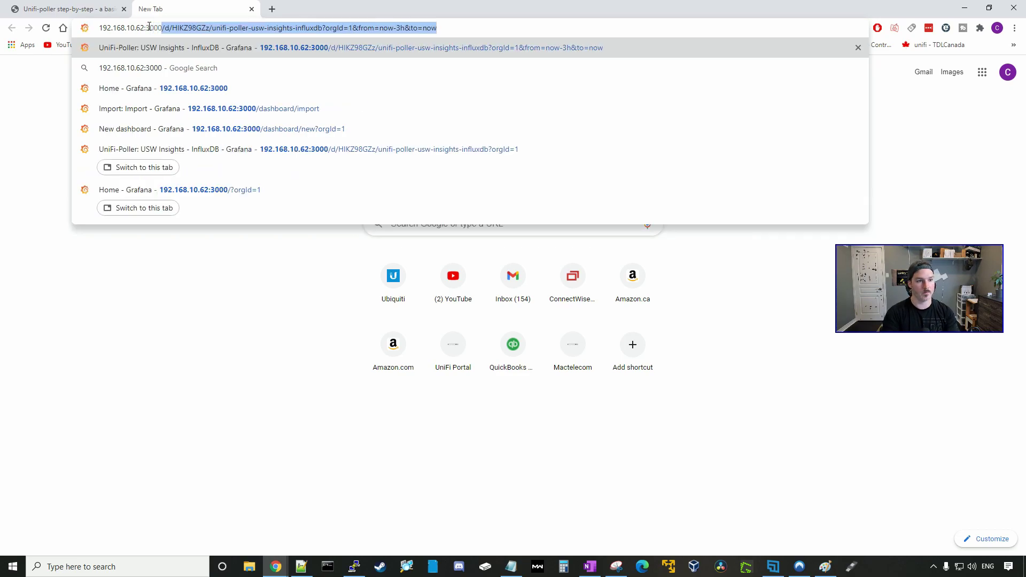
key(Return)
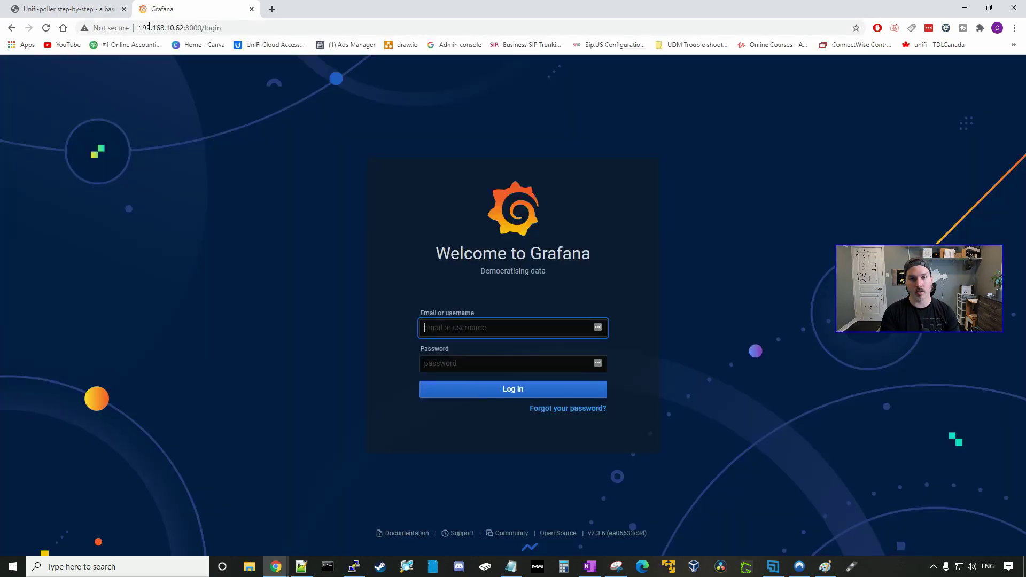
text(admin)
key(Tab)
text(admin)
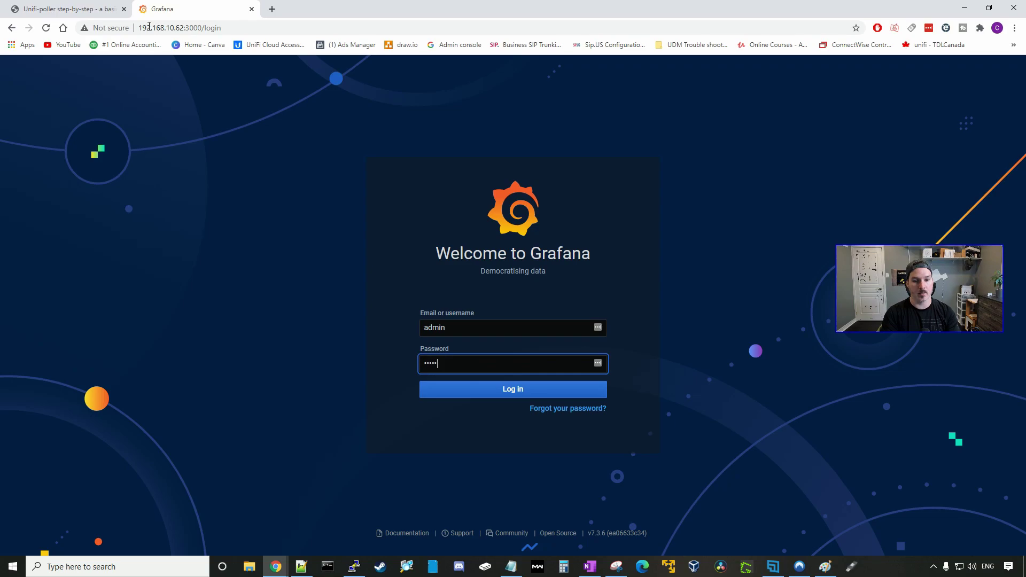
key(Return)
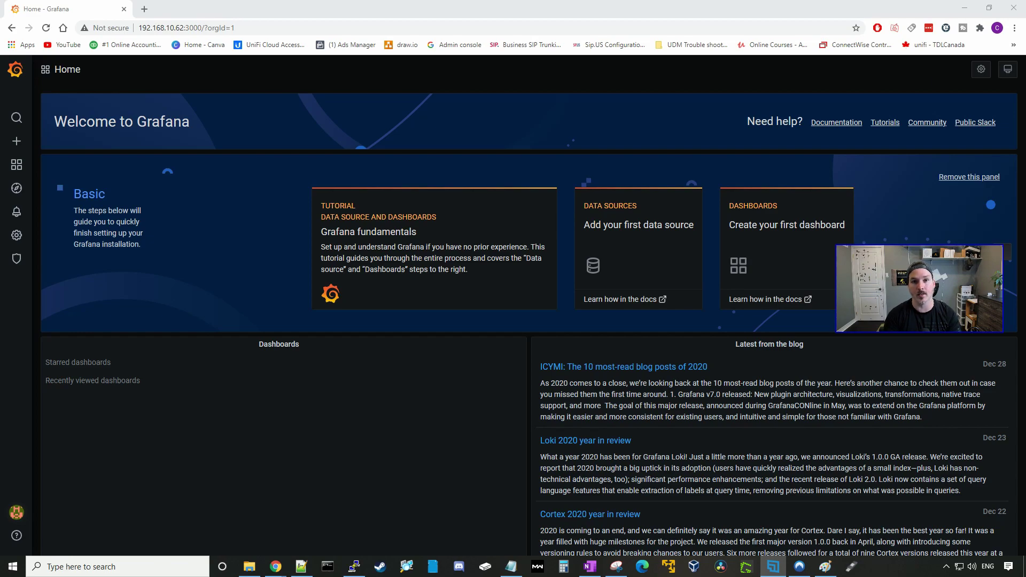
Start adding a new InfluxDB data source from the Data Sources configuration page.
click(324, 495)
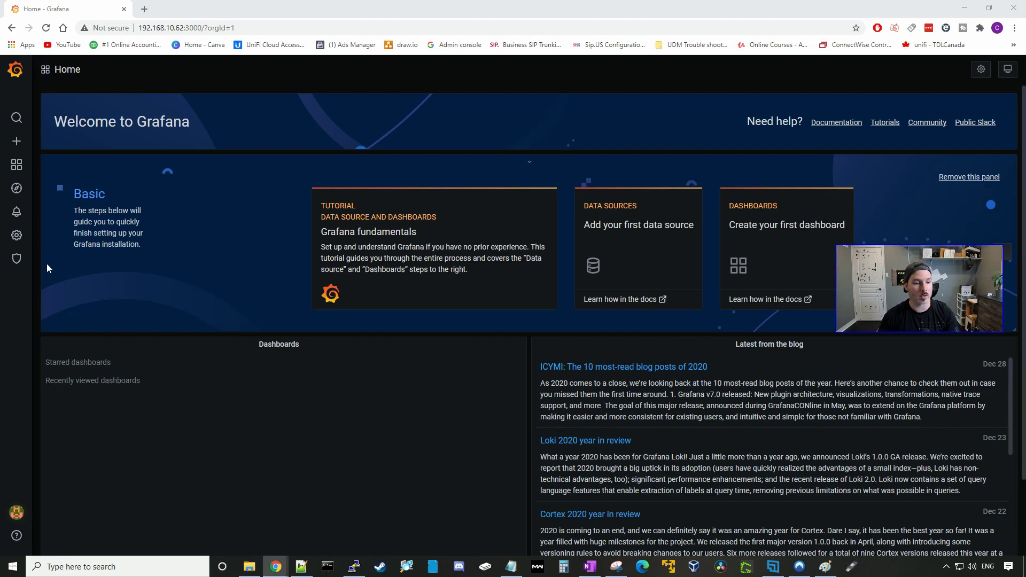
mouse_move(17, 235)
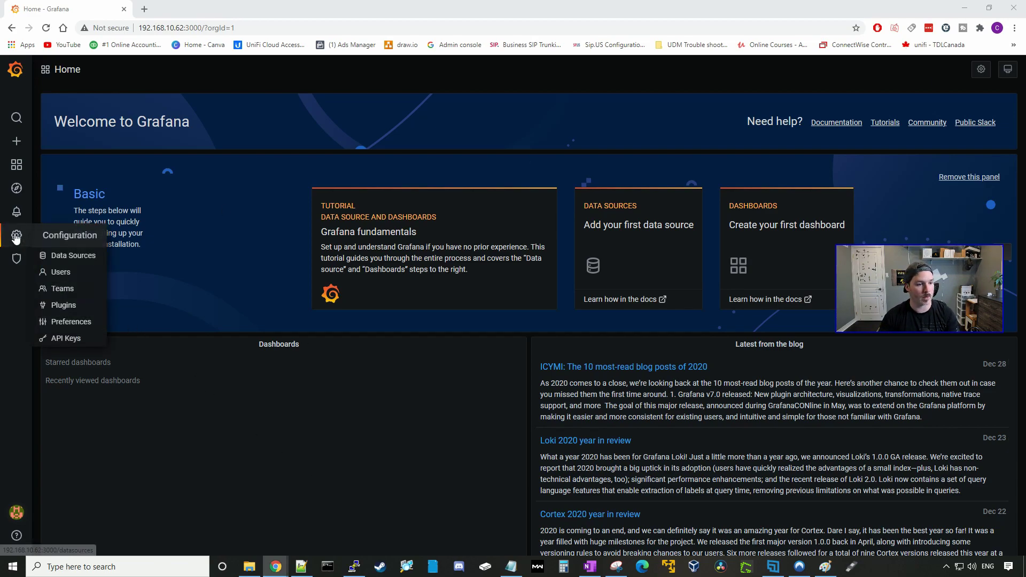
click(69, 260)
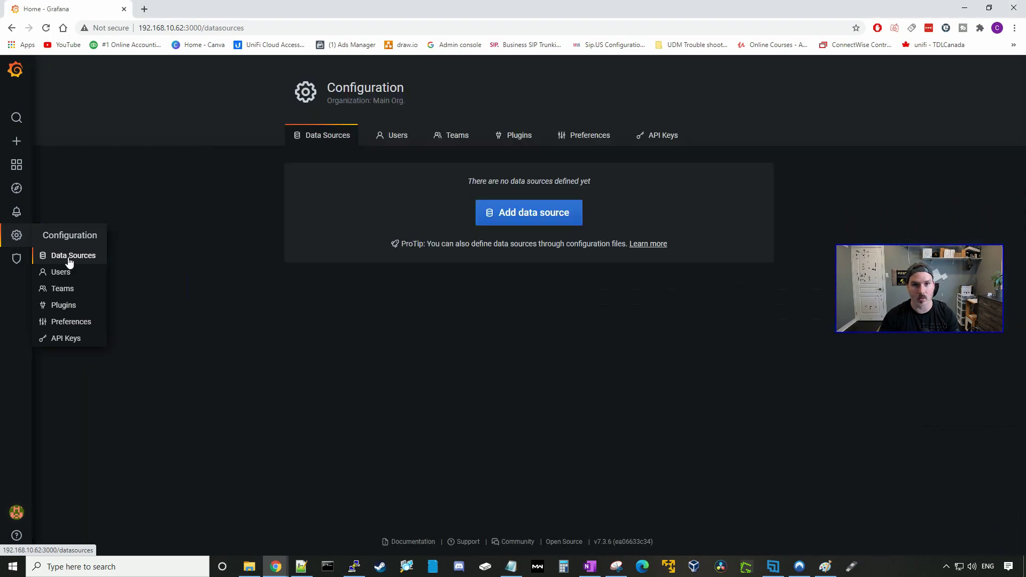
click(532, 223)
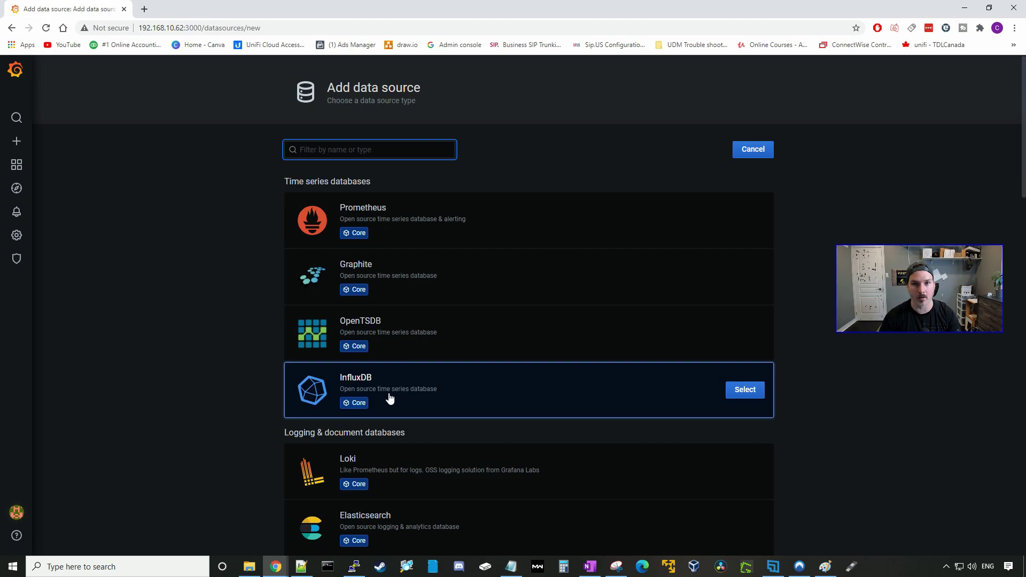
click(744, 390)
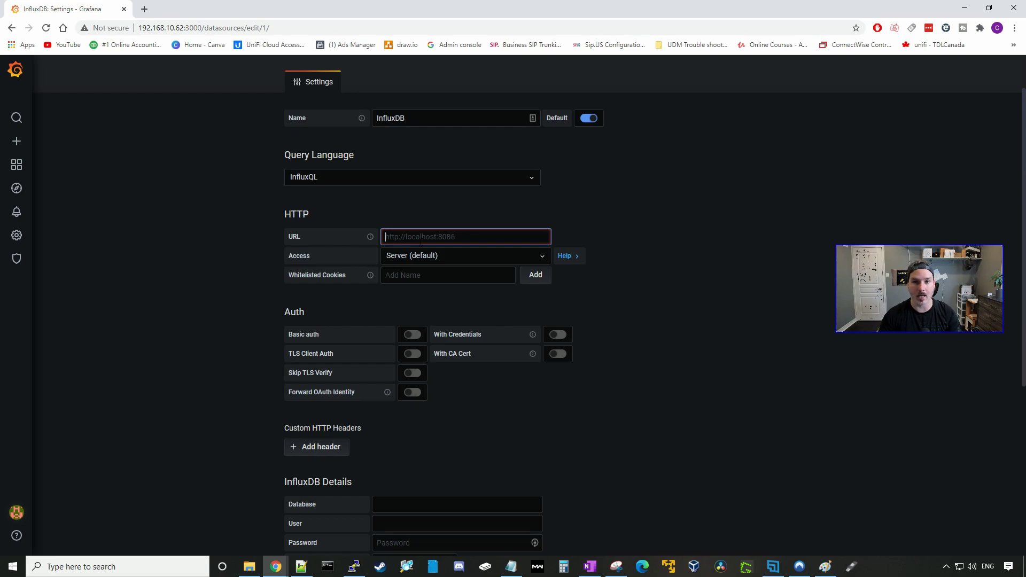
text(http)
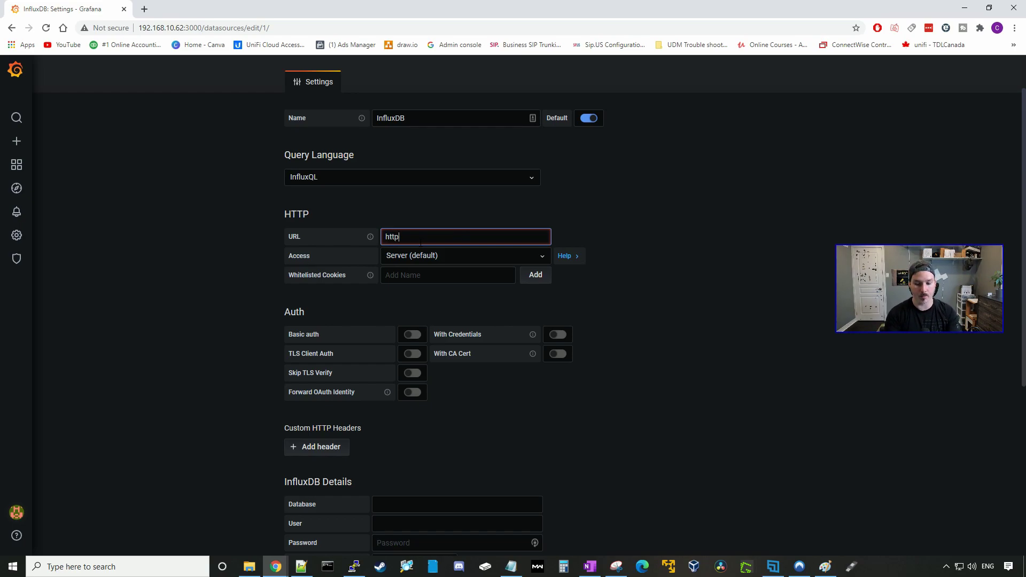
text(://19)
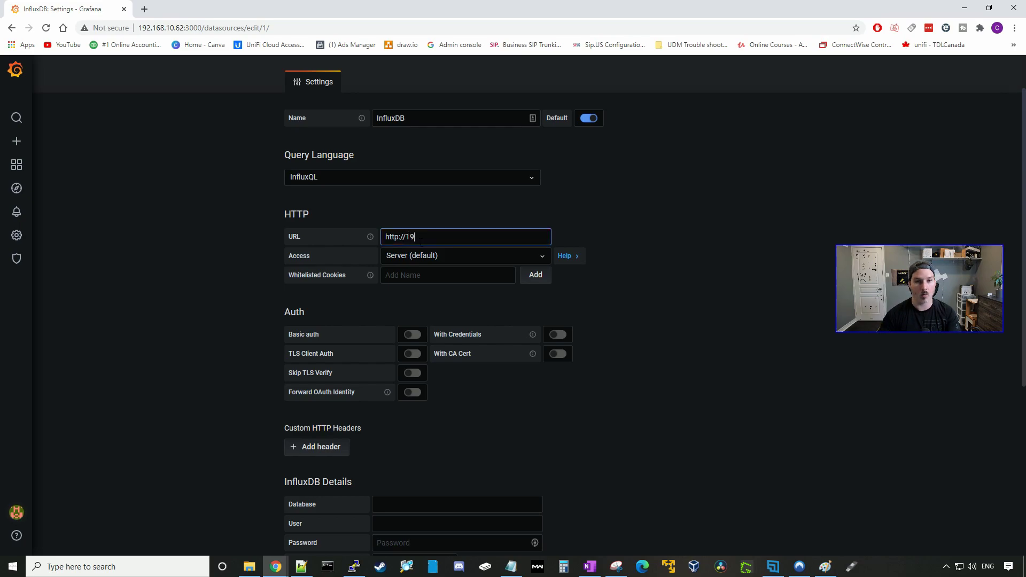
text(2.168.10.62)
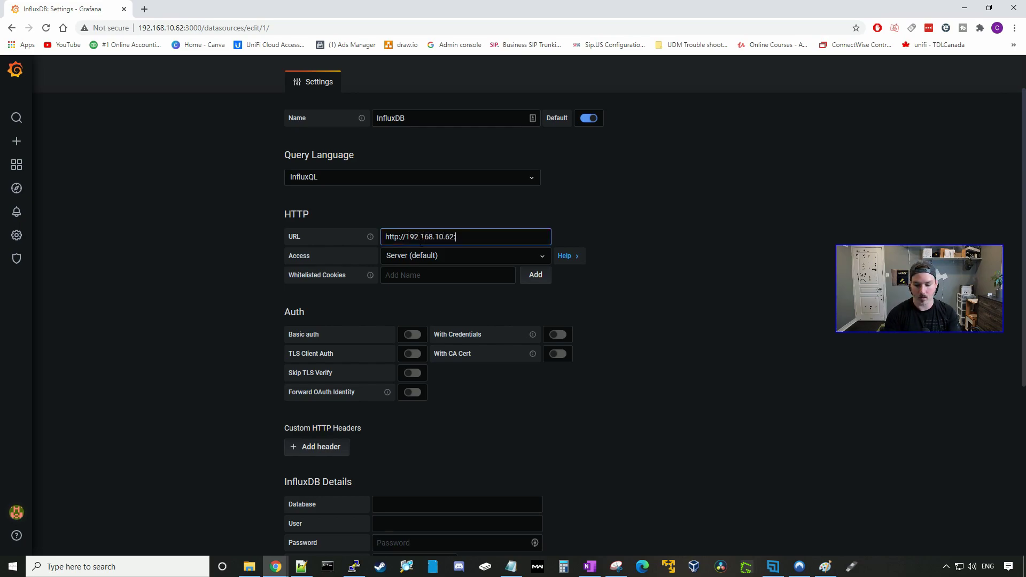
text(:8086)
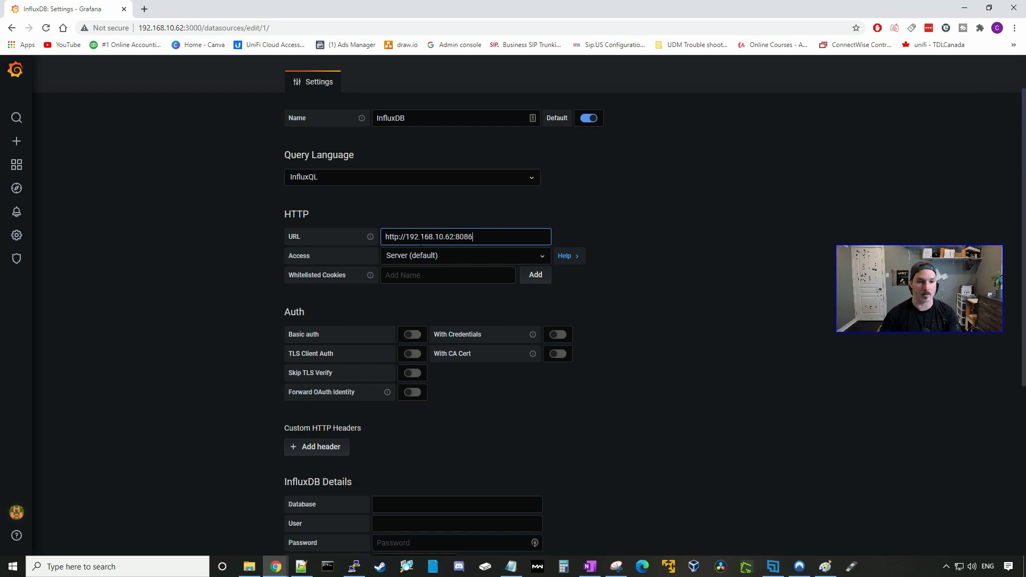
scroll(468, 389, down, 3)
click(459, 347)
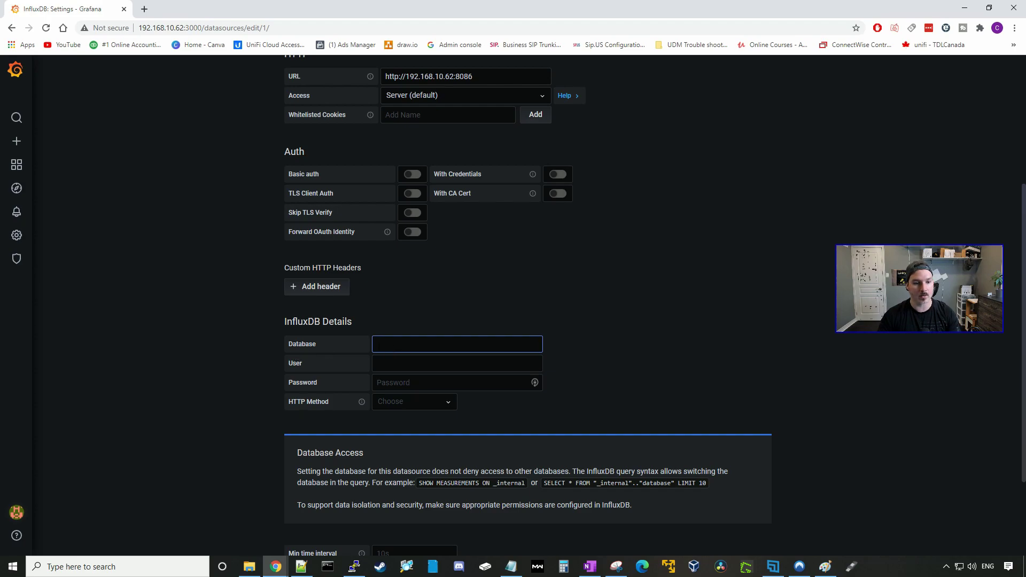
text(uni)
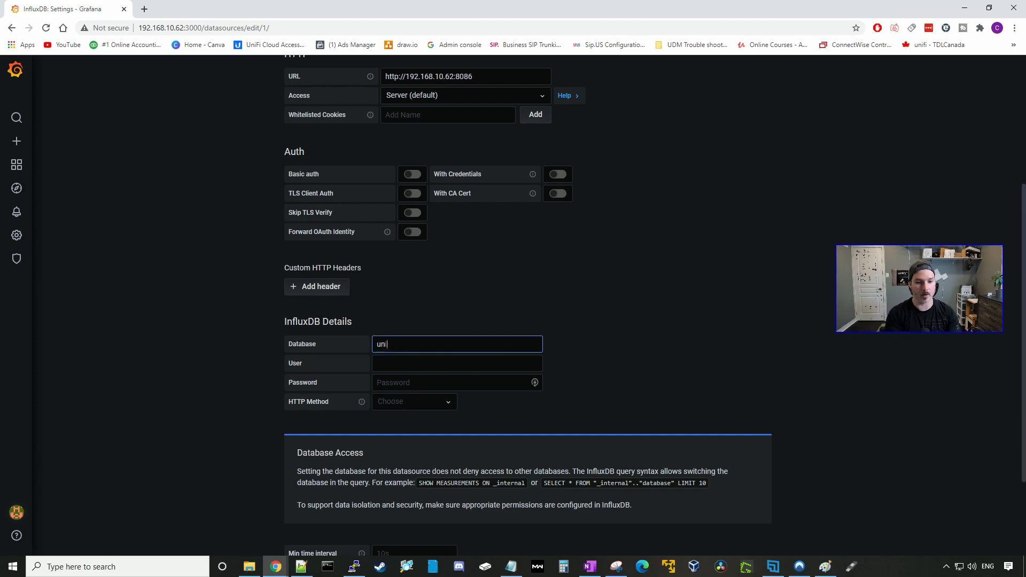
text(fi)
key(Tab)
text(unifi)
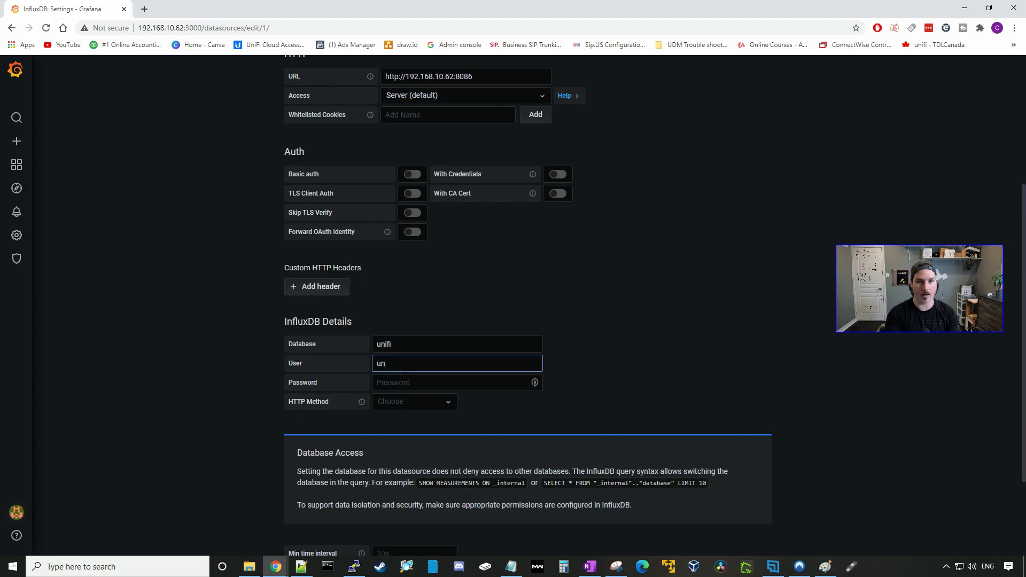
click(402, 381)
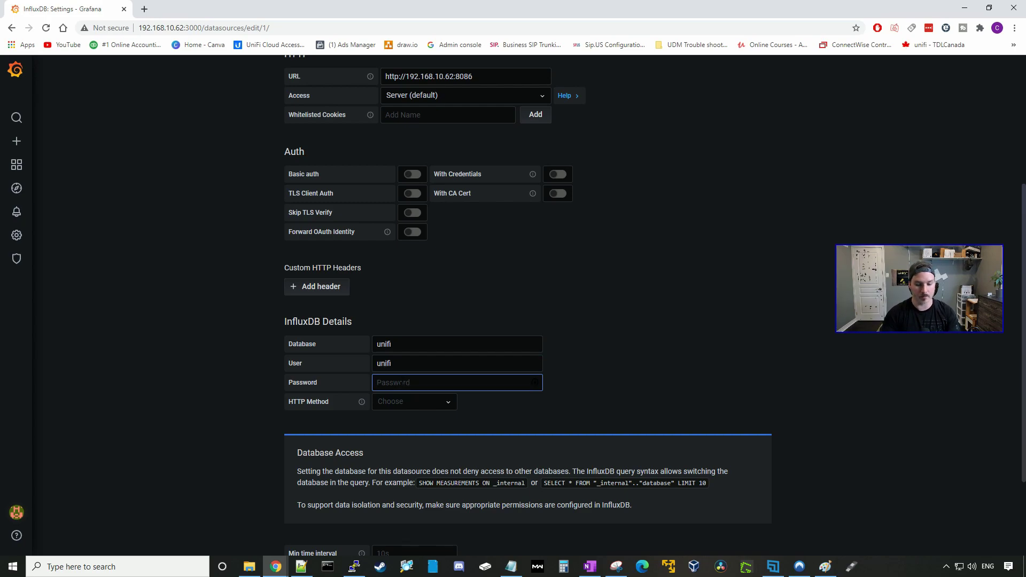
text(unifi)
scroll(402, 382, down, 2)
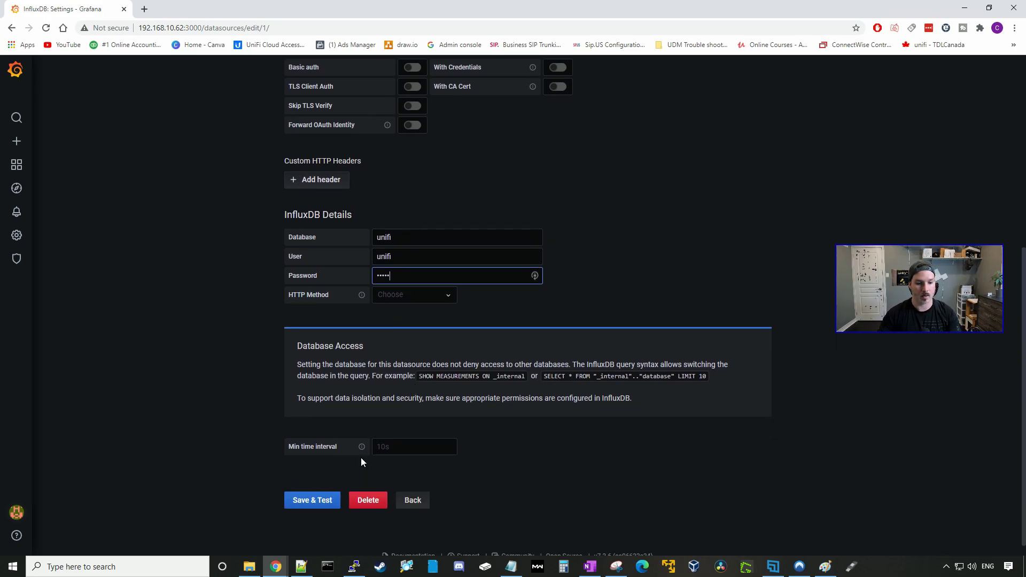
click(321, 501)
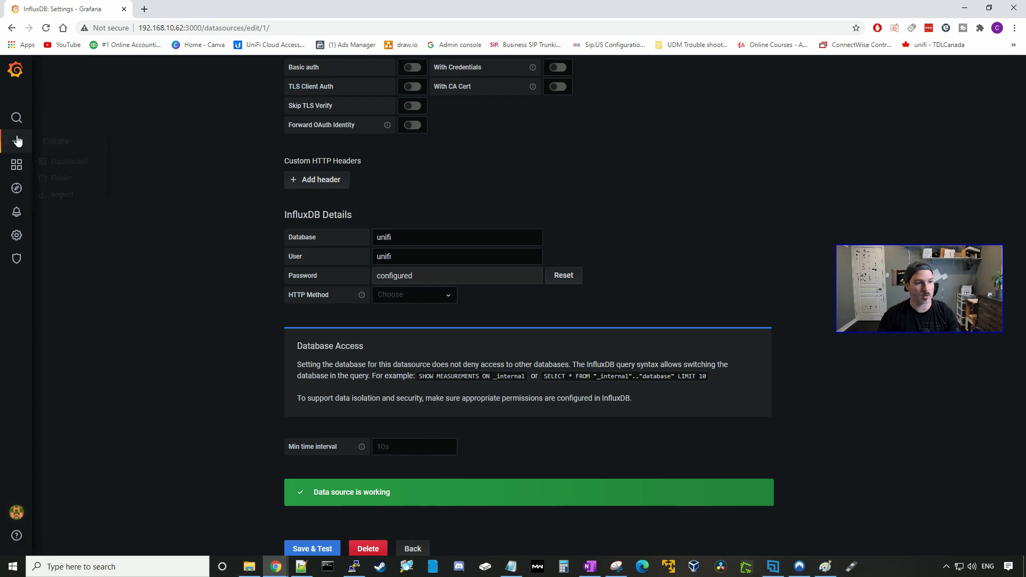
Import grafana.com dashboard 10414 (Network Sites) with InfluxDB as the UniFi Poller data source.
mouse_move(17, 142)
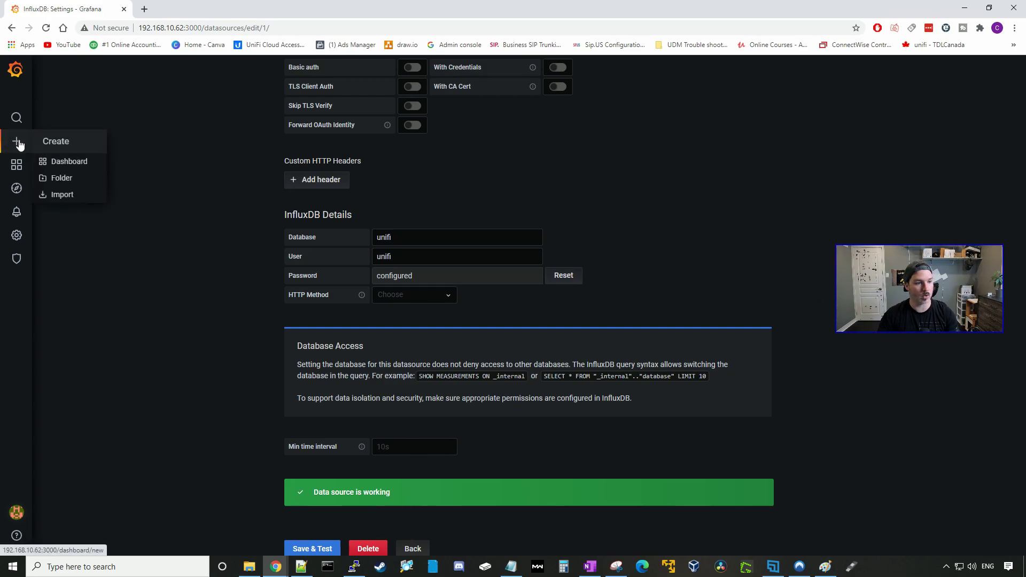
click(62, 195)
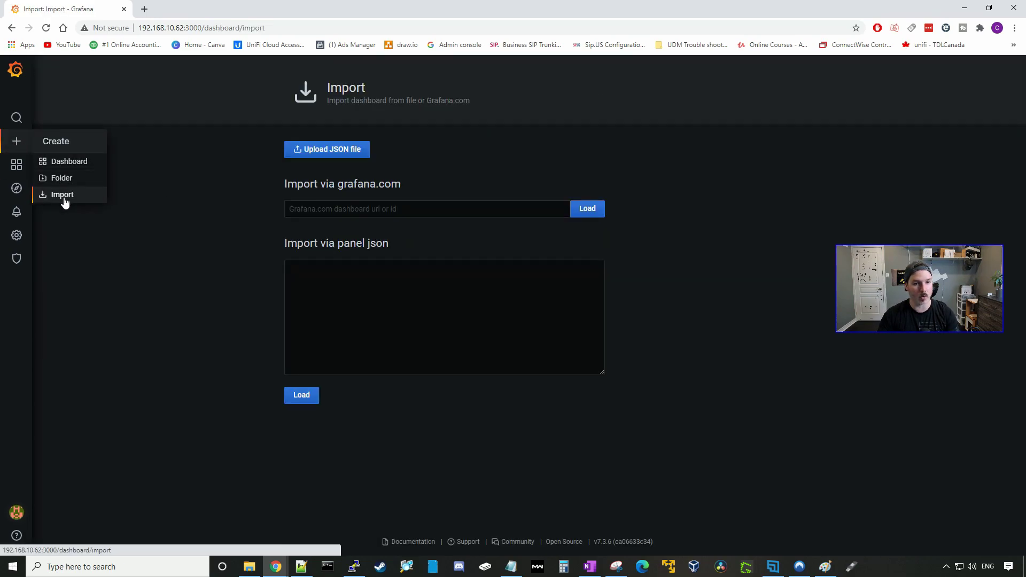
click(319, 210)
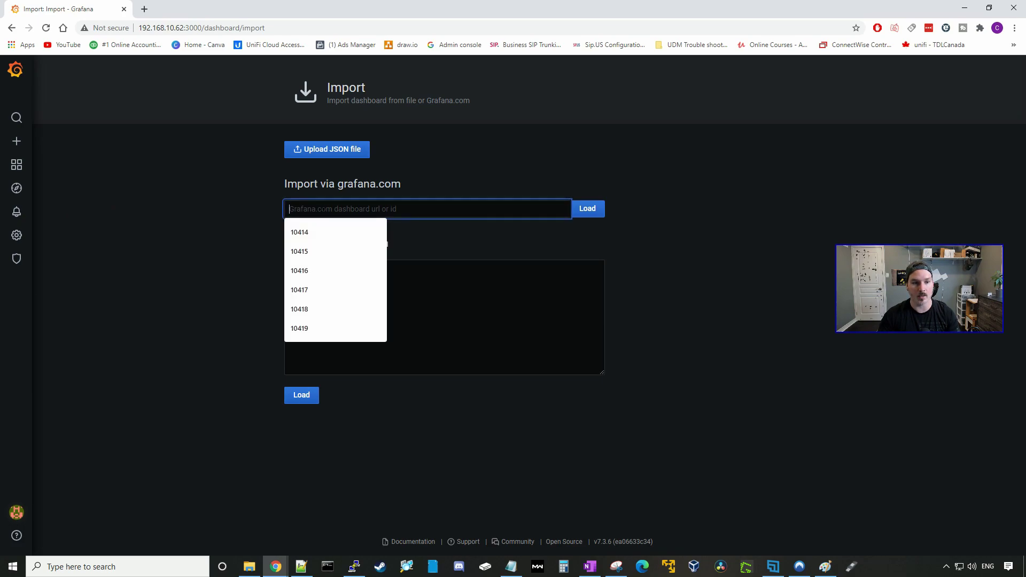
click(318, 230)
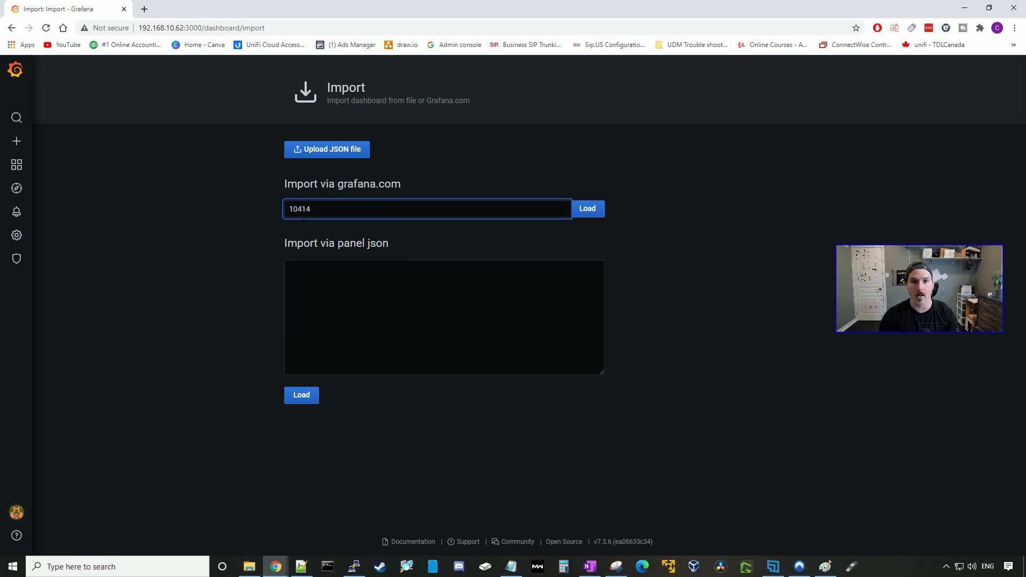
click(587, 209)
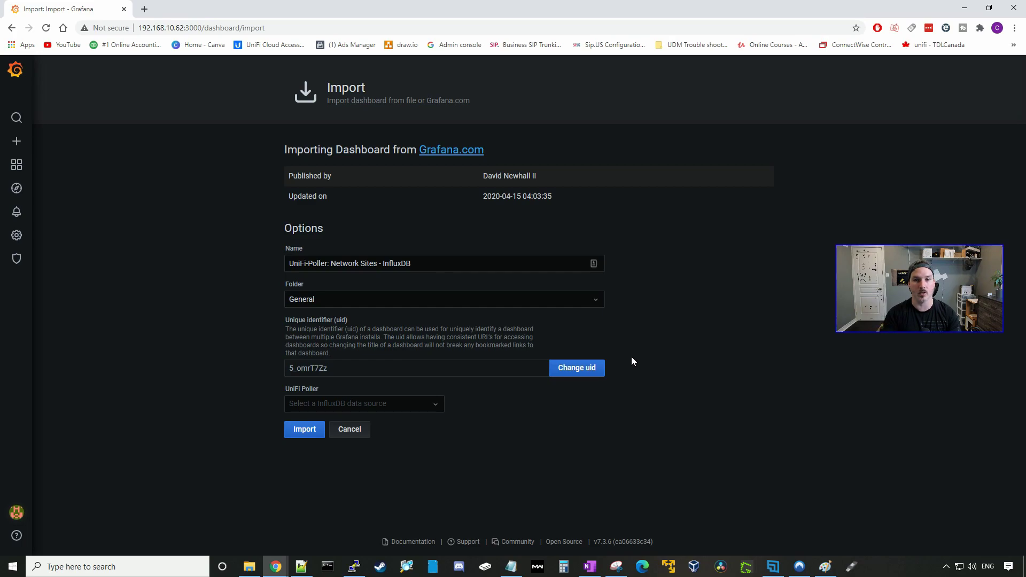
click(332, 300)
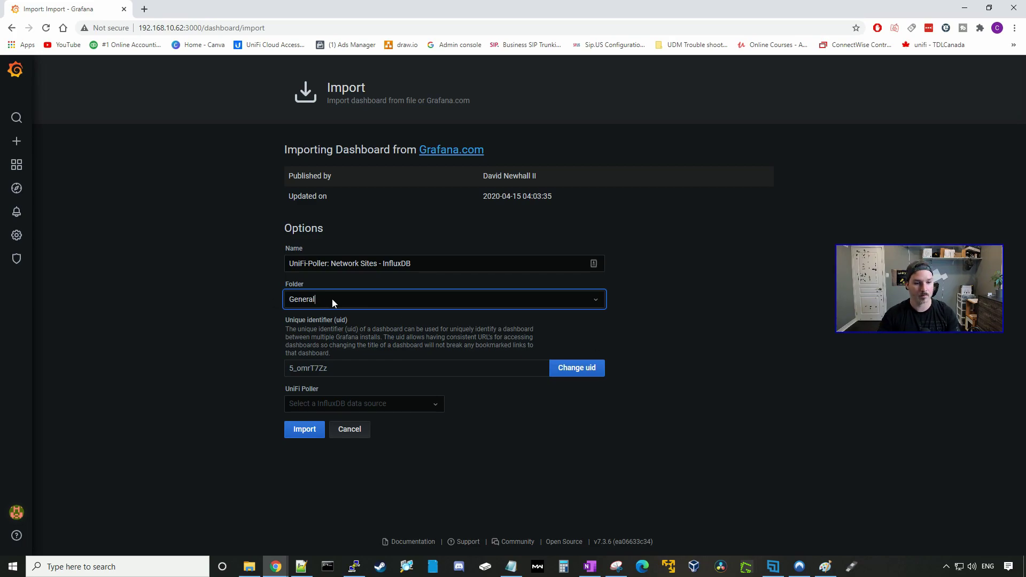
click(340, 404)
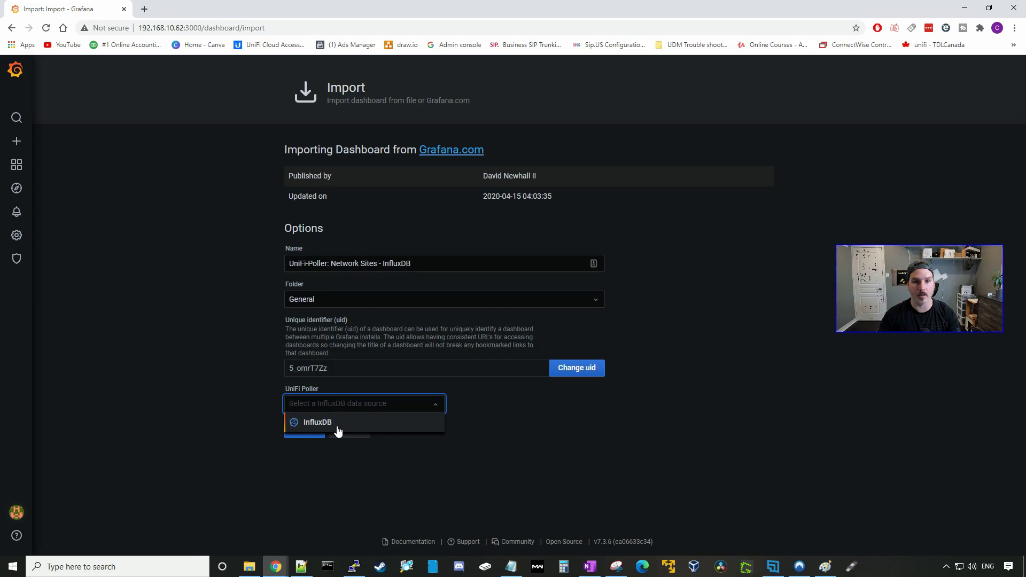
click(338, 430)
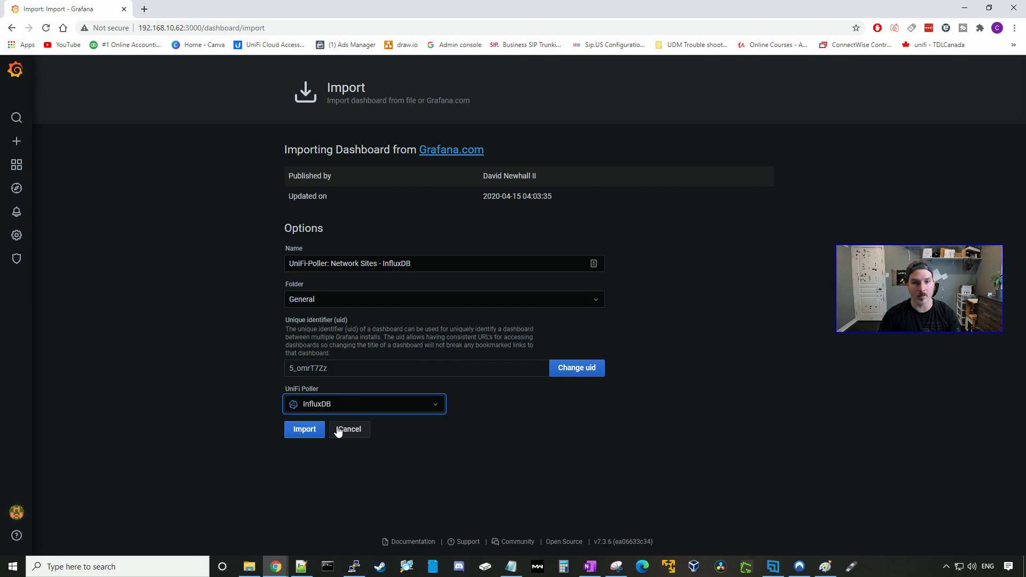
click(305, 429)
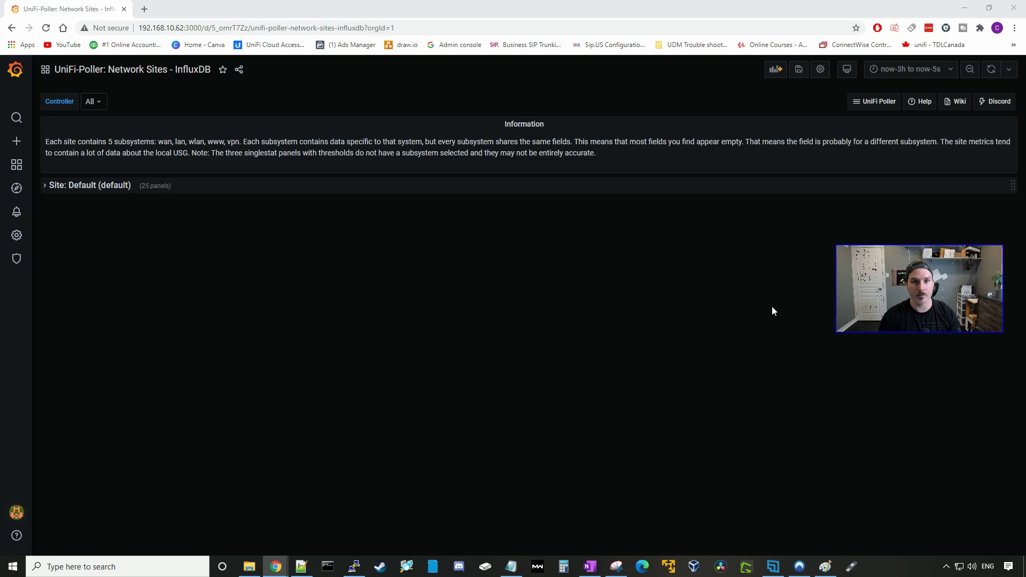
Import dashboard 10415 (UAP Insights) with InfluxDB as its data source.
mouse_move(17, 143)
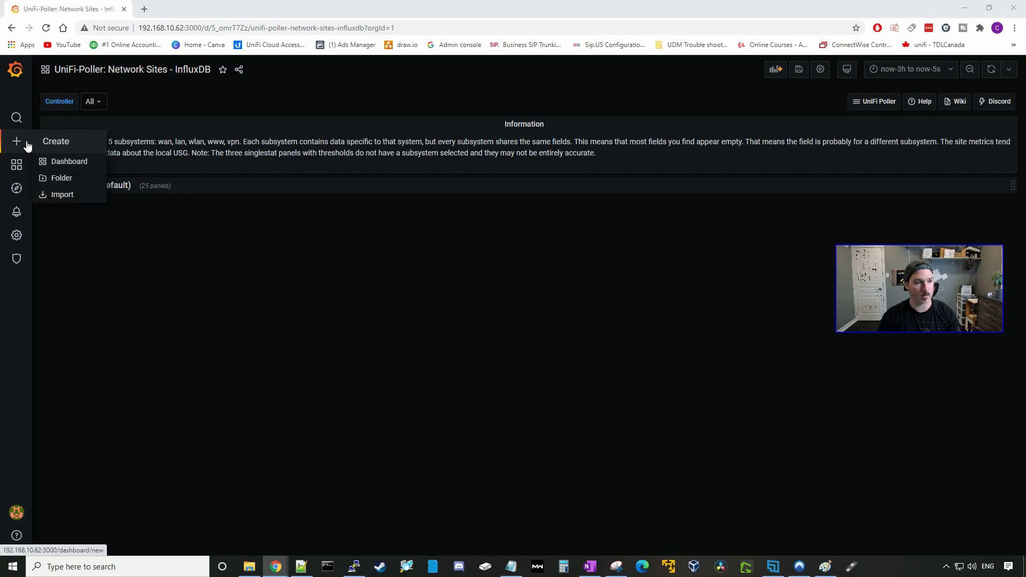
click(62, 194)
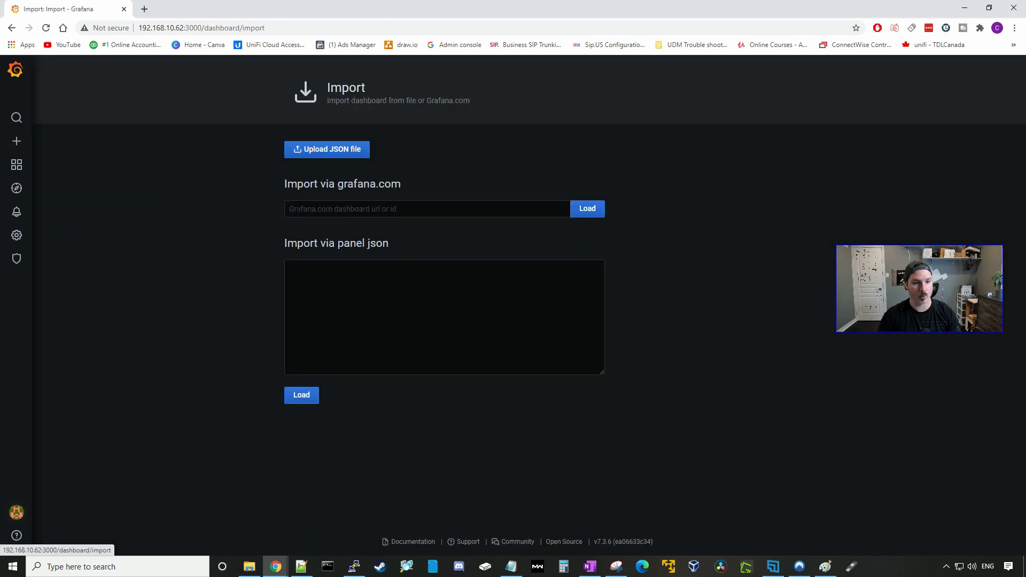
click(316, 211)
text(10415)
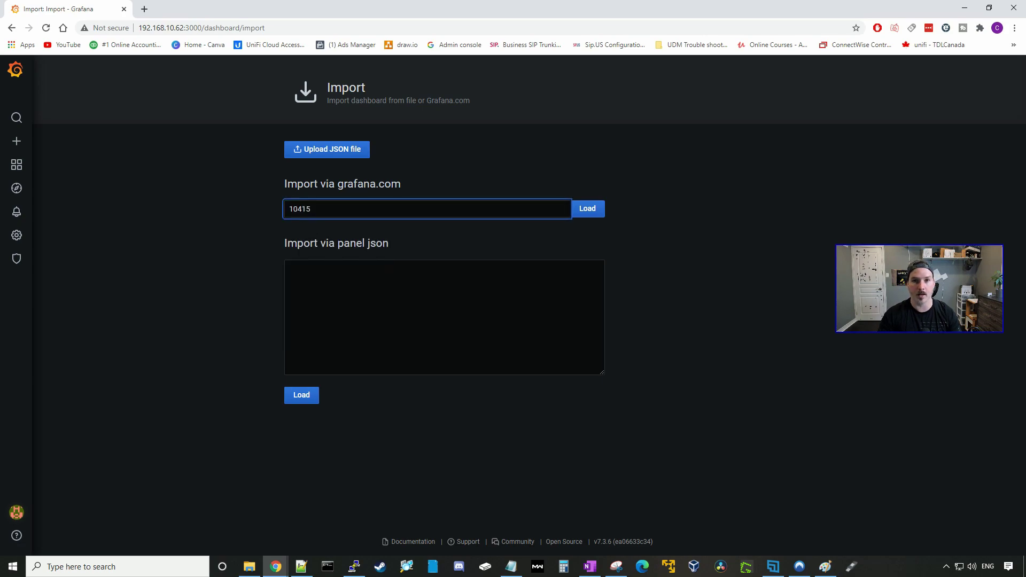
click(588, 208)
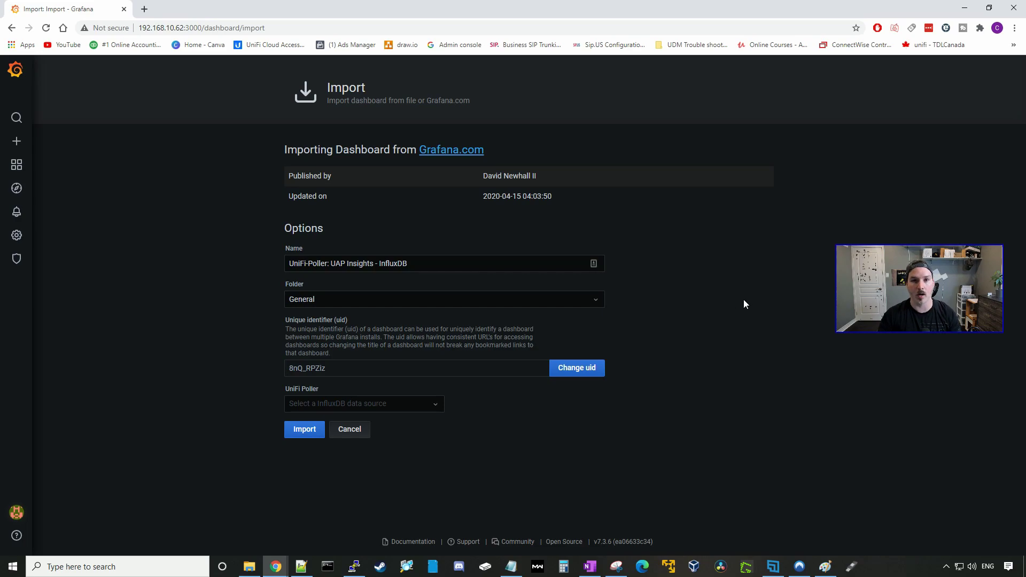
click(326, 408)
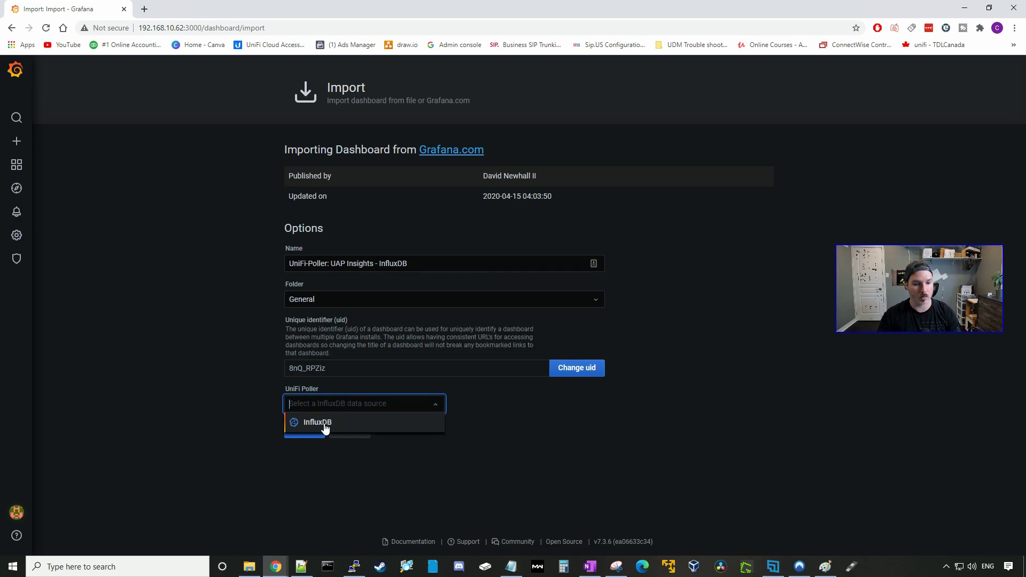
click(323, 425)
click(307, 430)
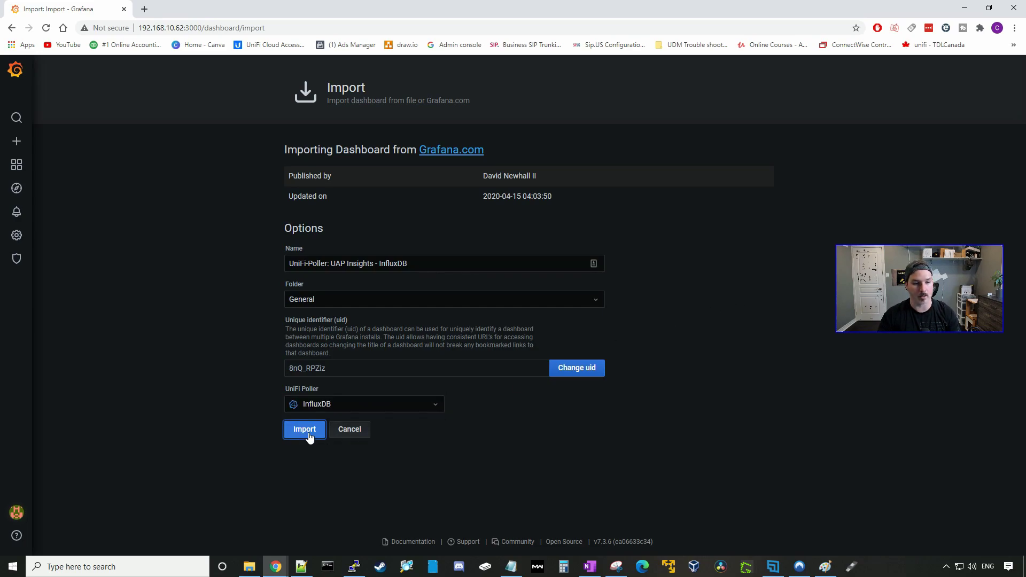
Import dashboard 10416 (USG Insights) with InfluxDB as its data source.
mouse_move(22, 150)
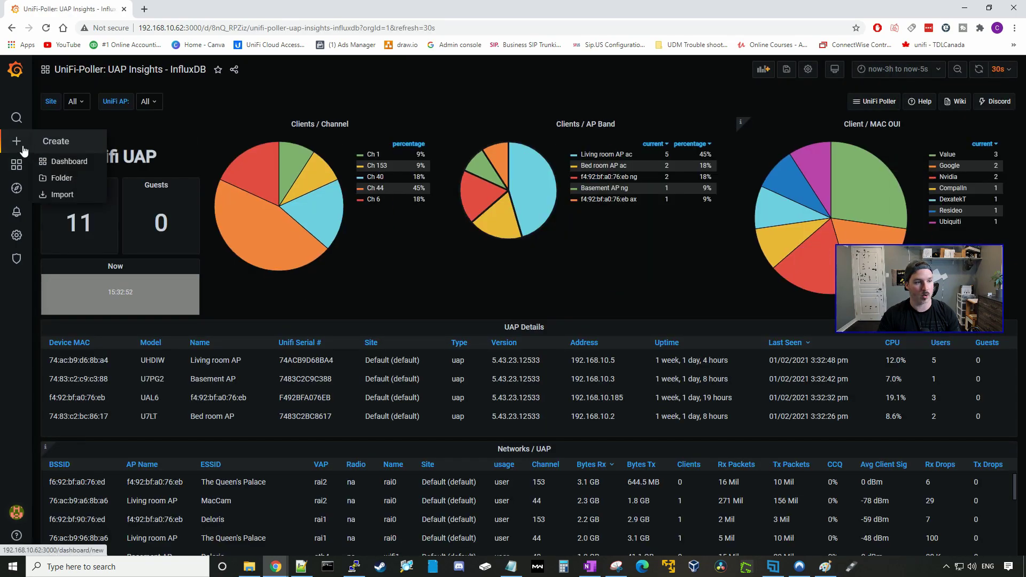
click(62, 194)
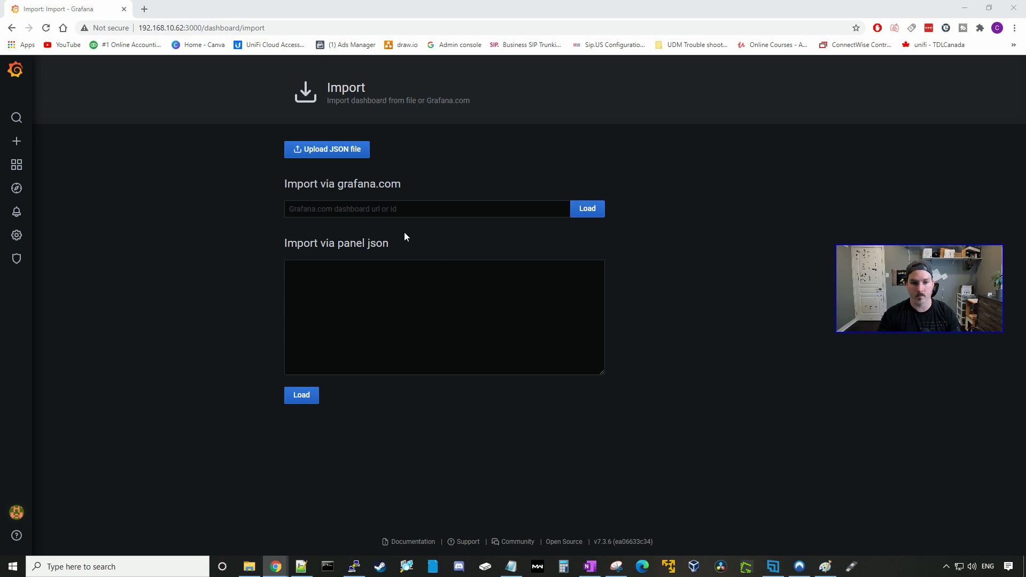
click(404, 209)
click(330, 233)
click(582, 213)
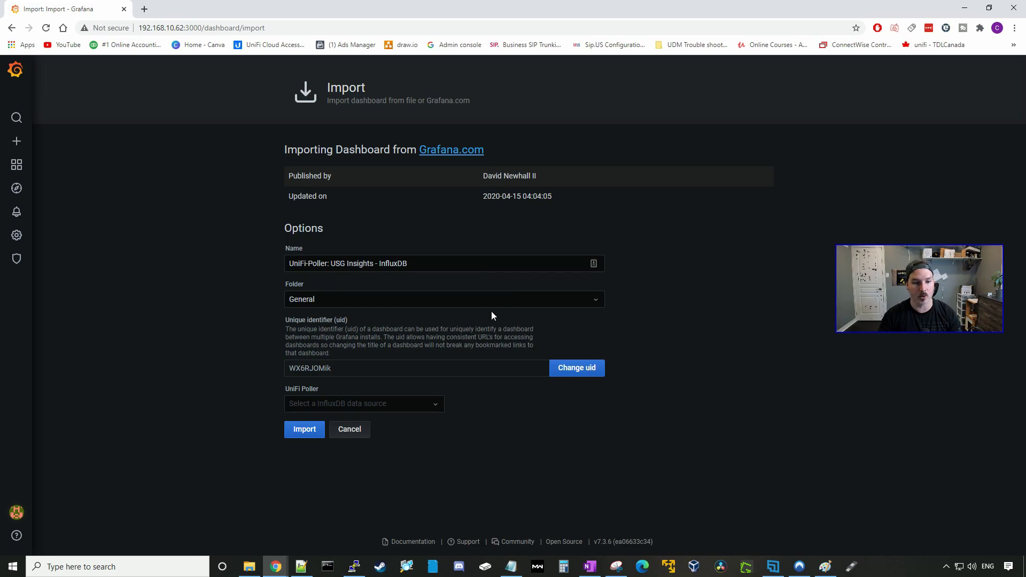
click(346, 403)
click(332, 422)
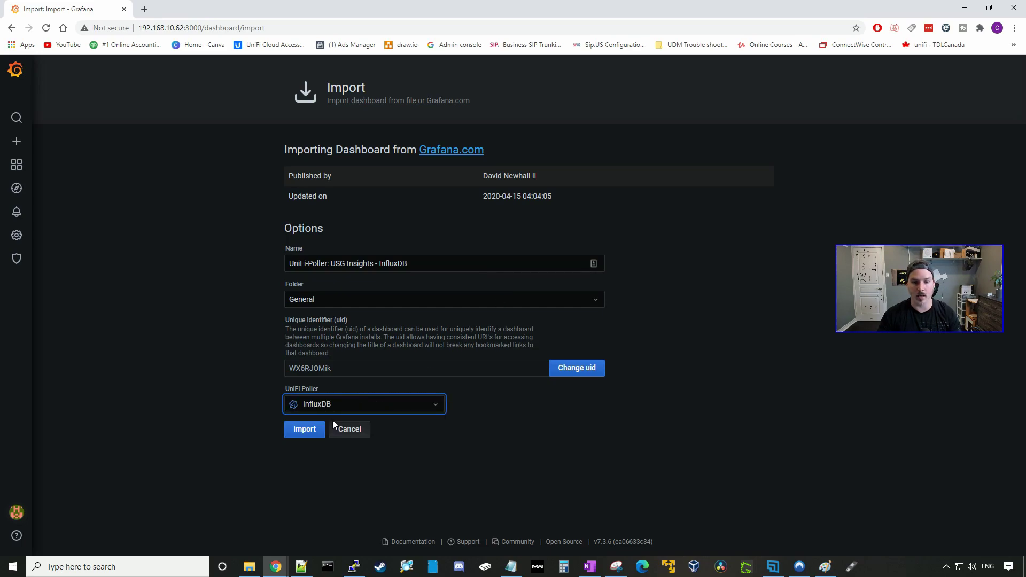
click(305, 431)
Load dashboard 10417 (USW Insights) and set InfluxDB as its data source.
mouse_move(21, 146)
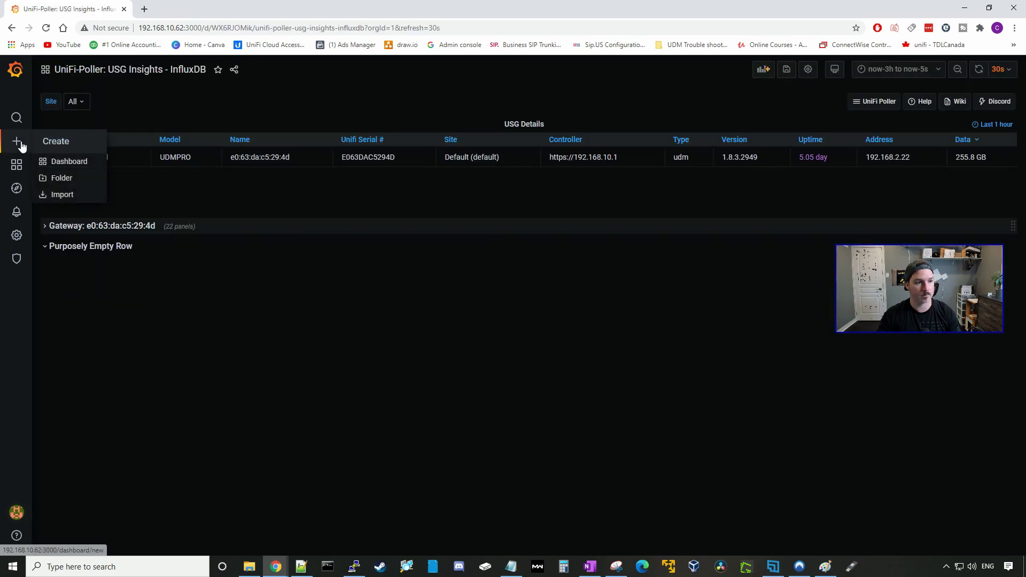
click(70, 197)
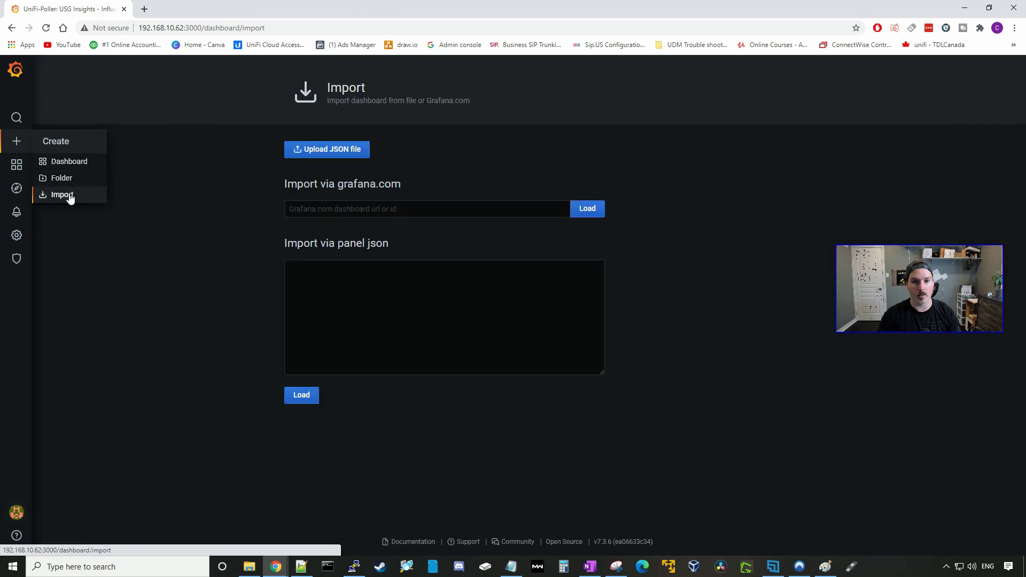
click(321, 208)
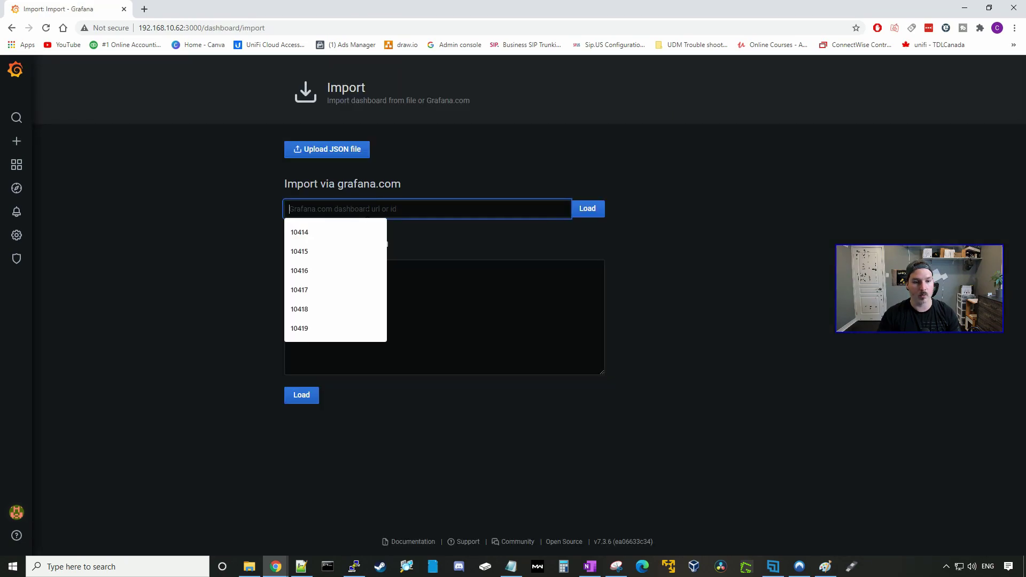
click(322, 290)
click(588, 209)
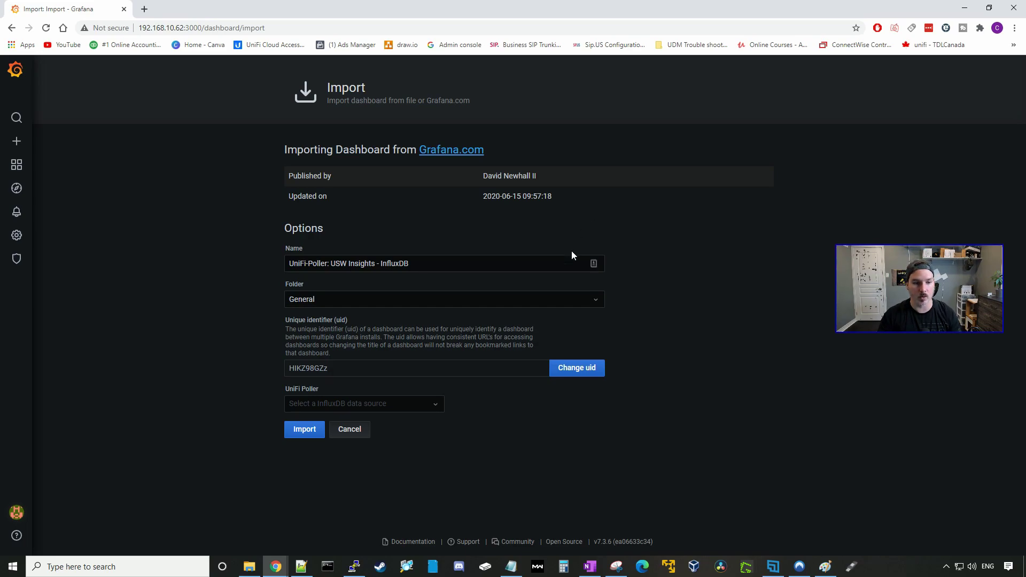
click(341, 402)
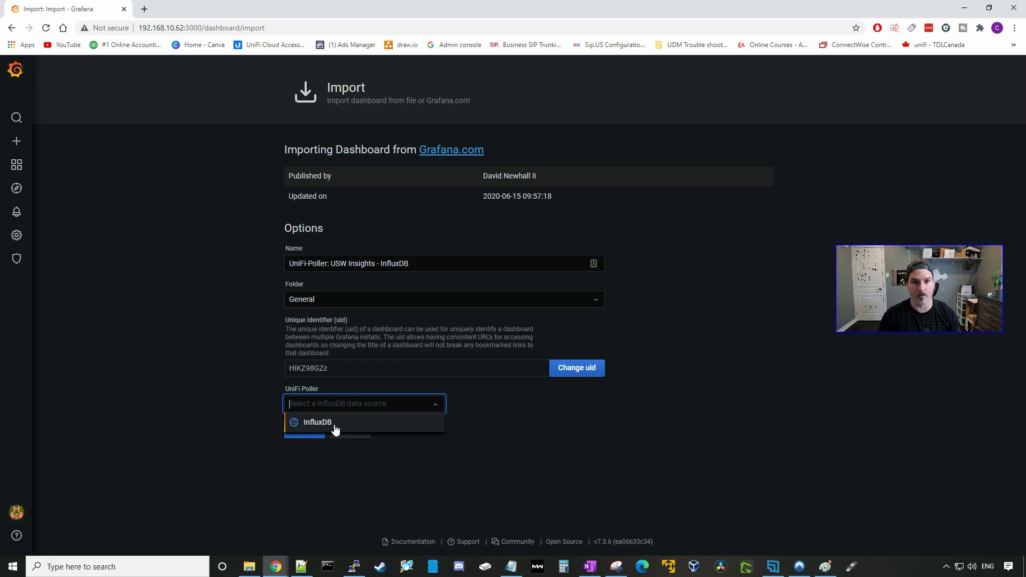
click(332, 426)
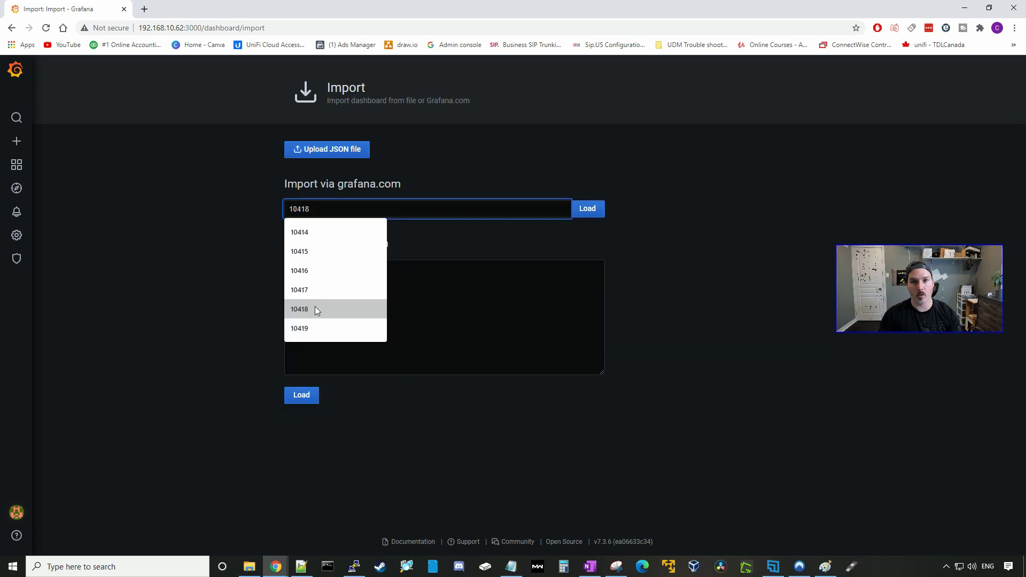
Import dashboard 10418 (Client Insights) with InfluxDB as its data source.
click(315, 309)
click(588, 210)
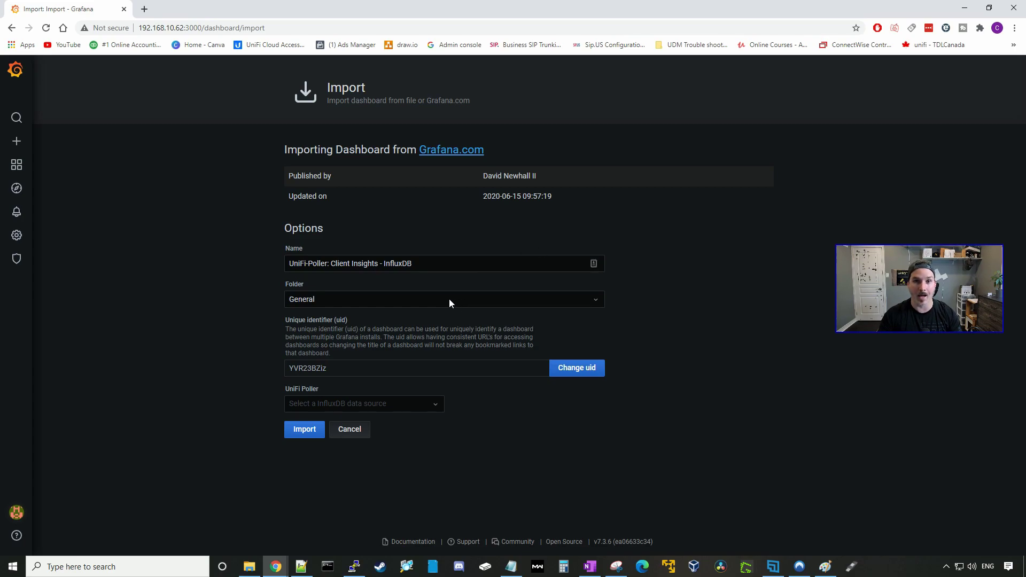
click(380, 408)
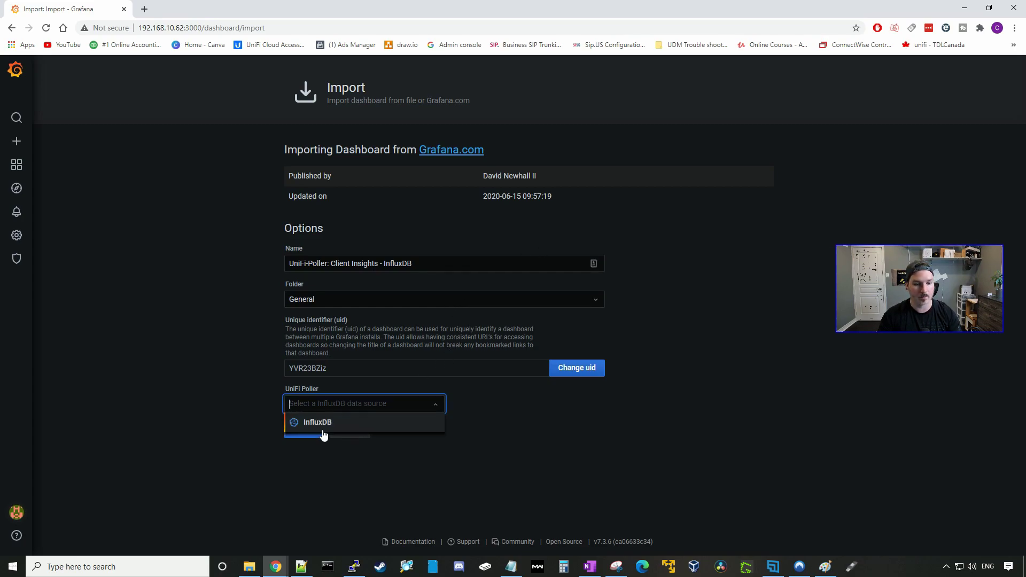
click(320, 425)
click(304, 429)
Import dashboard 10419 (Client DPI) with InfluxDB as its data source.
click(18, 144)
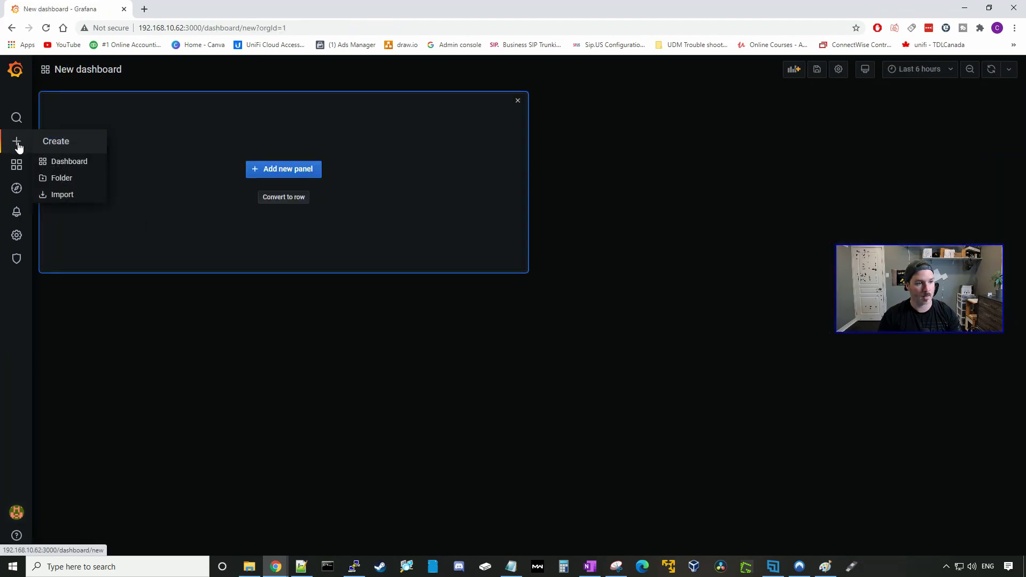
mouse_move(23, 151)
click(80, 193)
click(342, 209)
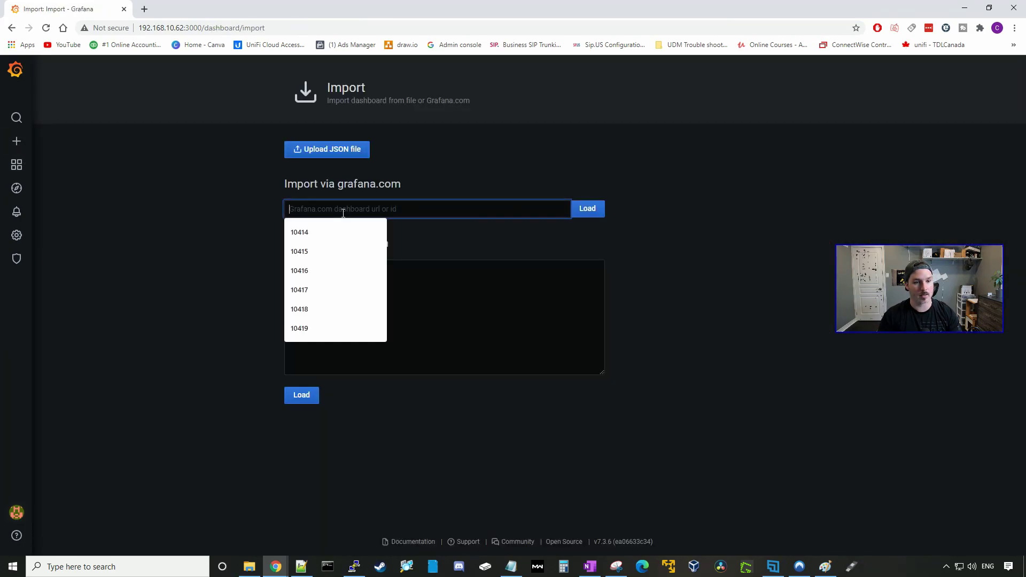
click(309, 328)
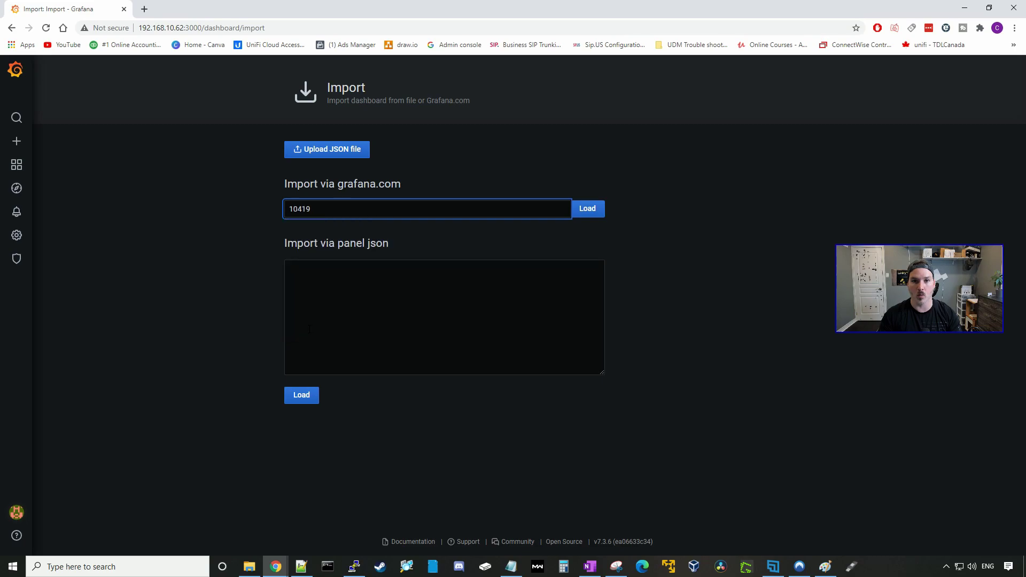
click(596, 209)
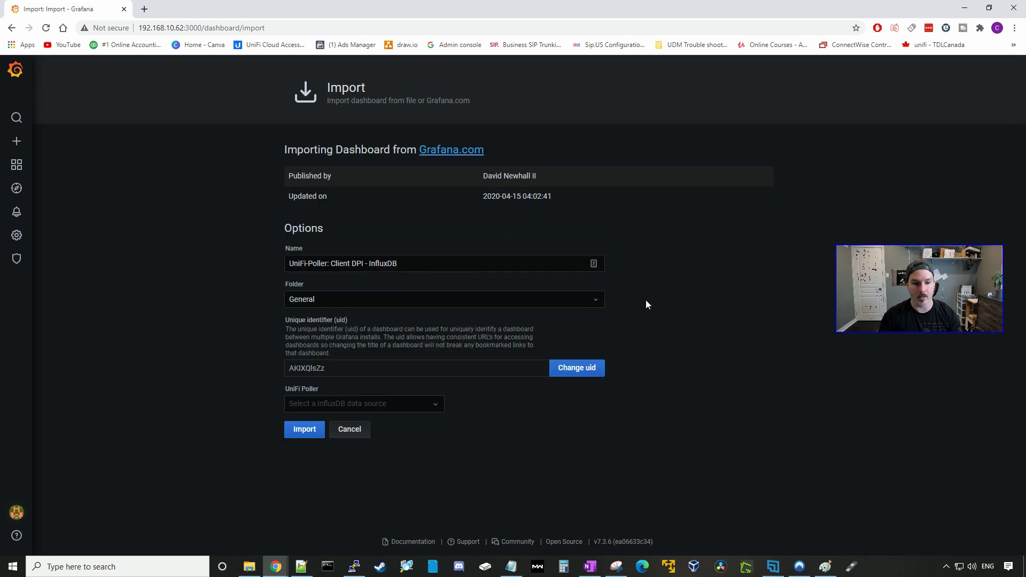
click(342, 403)
click(327, 421)
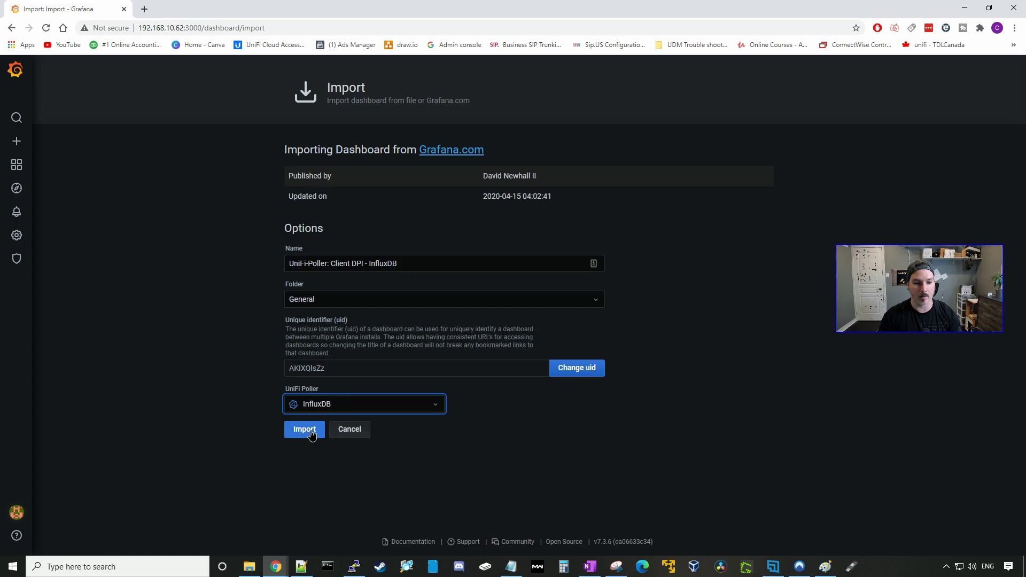
click(305, 430)
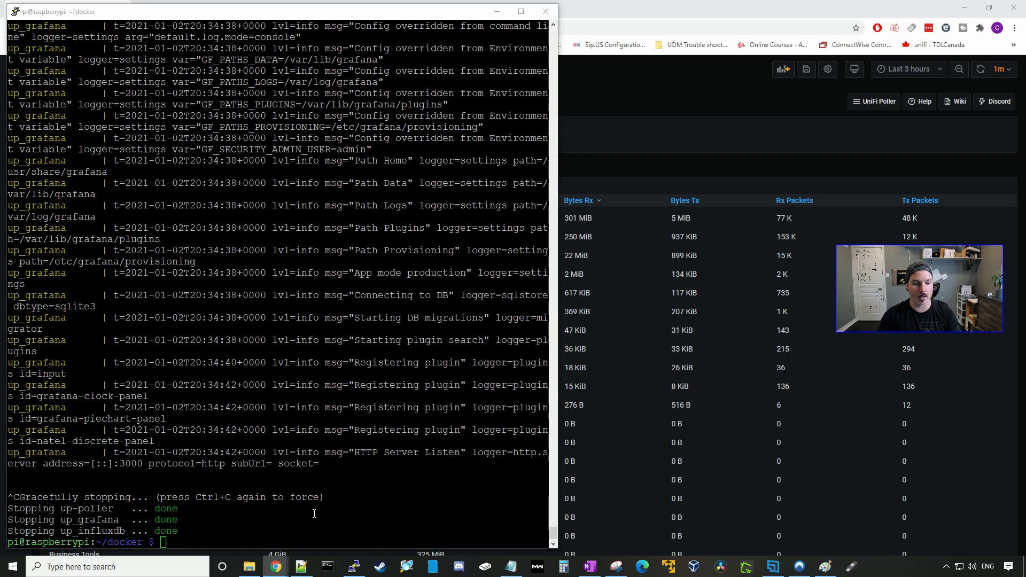
Run docker-compose up -d on the Pi to restart the containers, then go back to Grafana.
key(alt+Tab)
text(docker-compose up -d)
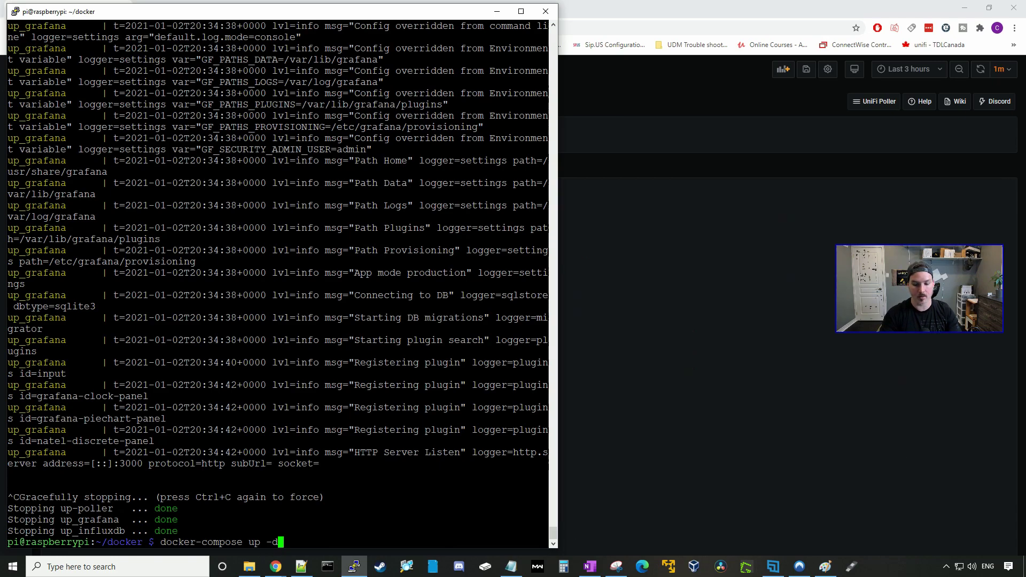
key(Return)
key(alt+Tab)
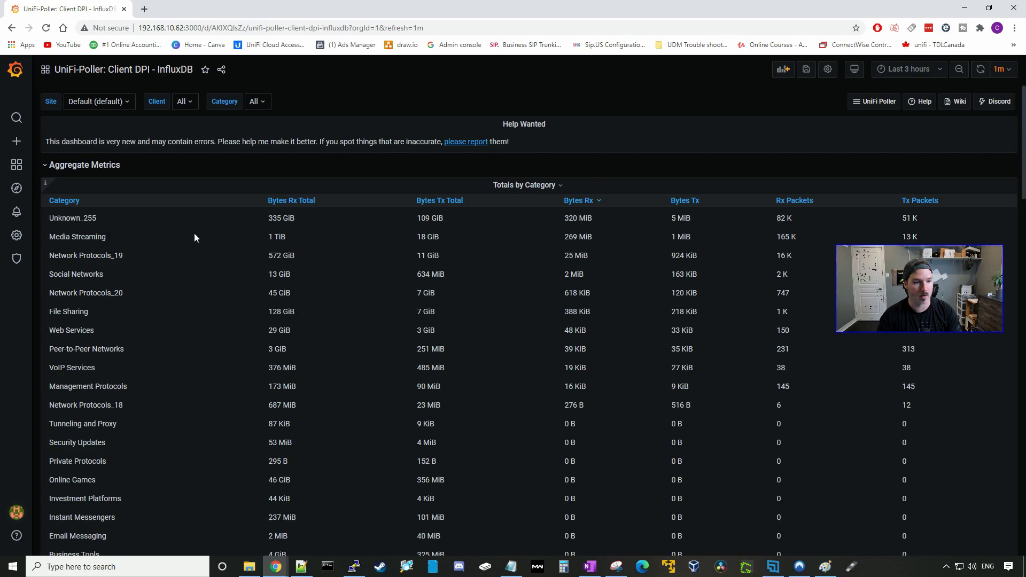
Review the Client DPI totals, including 1 TiB received and 18 GiB sent for Media Streaming.
drag(286, 237, 254, 257)
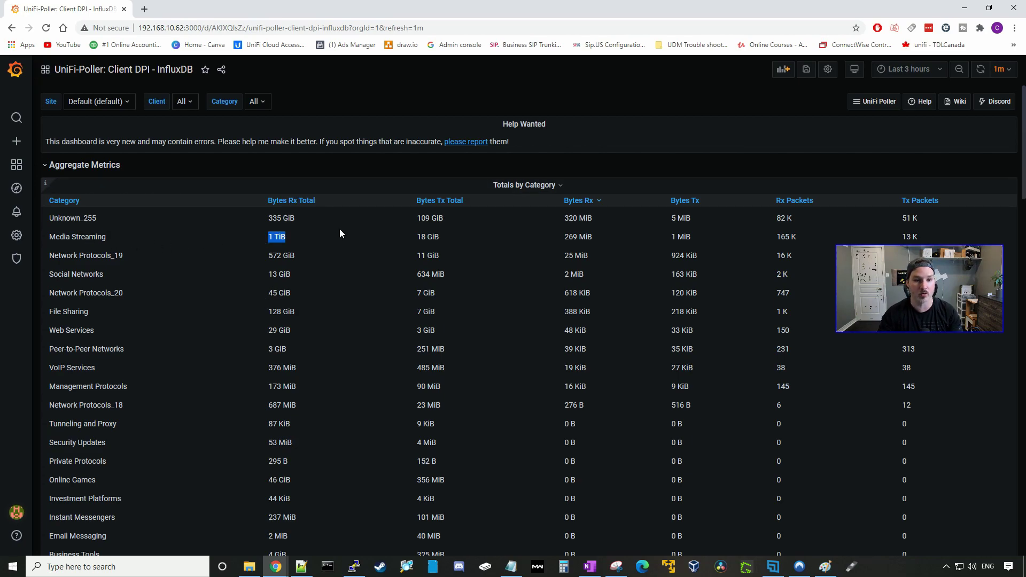
drag(416, 242, 468, 243)
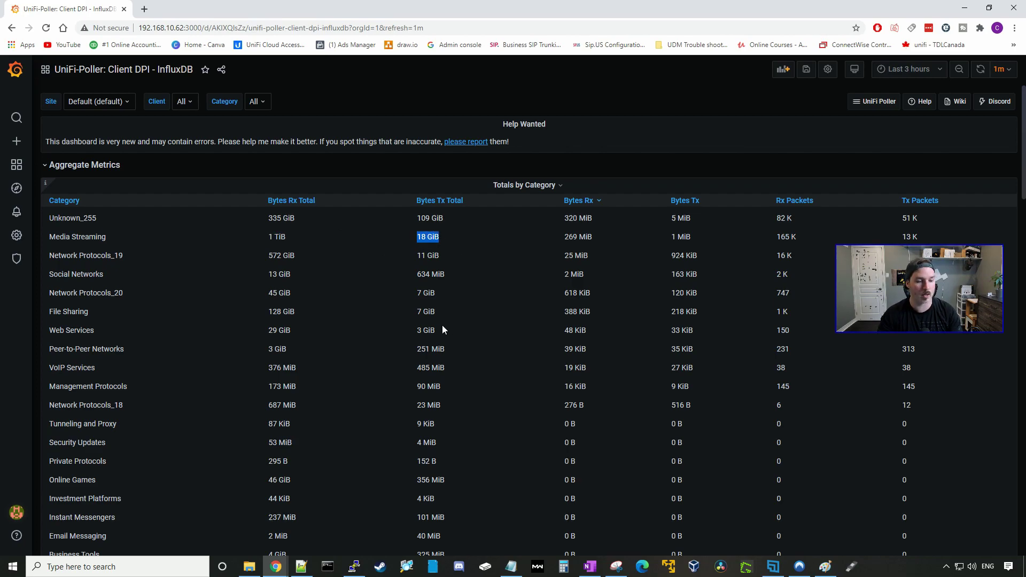
scroll(451, 327, down, 2)
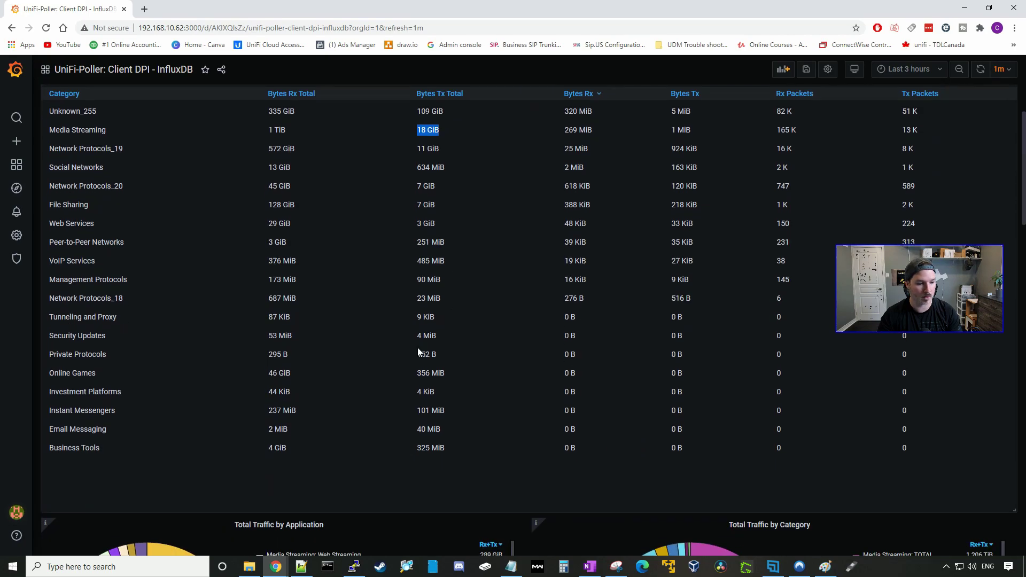
scroll(208, 316, down, 6)
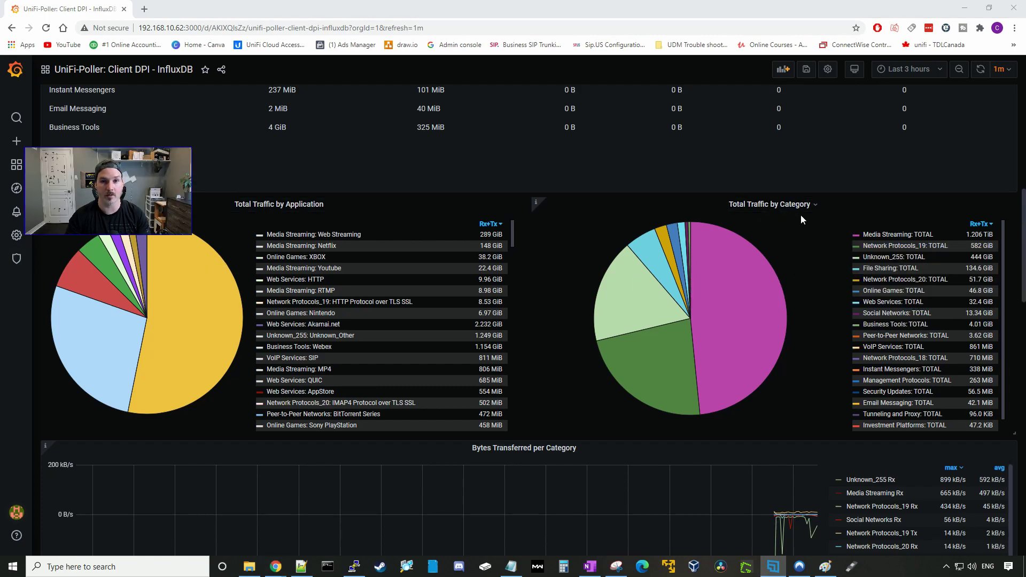
scroll(358, 210, down, 6)
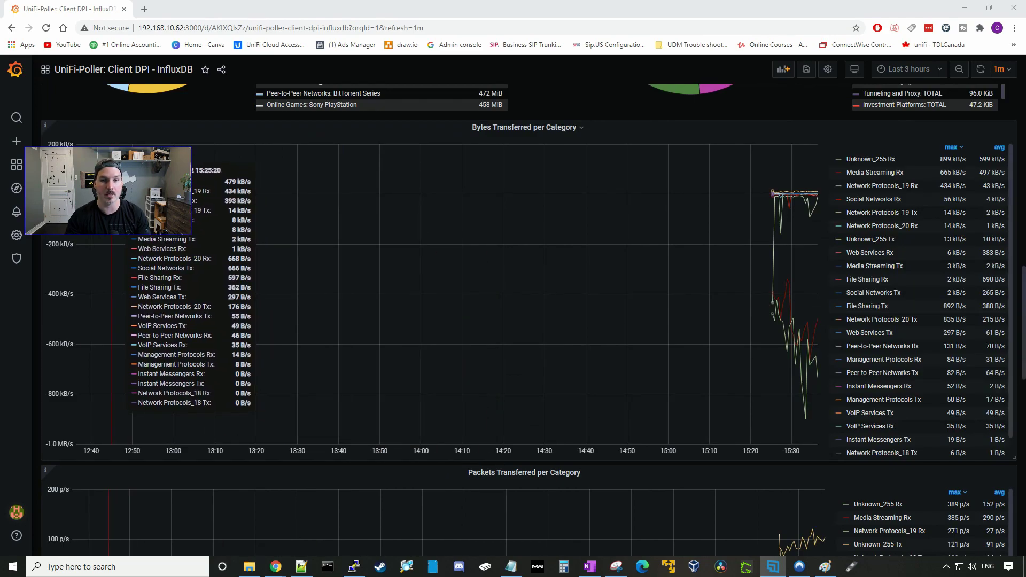
scroll(111, 176, down, 5)
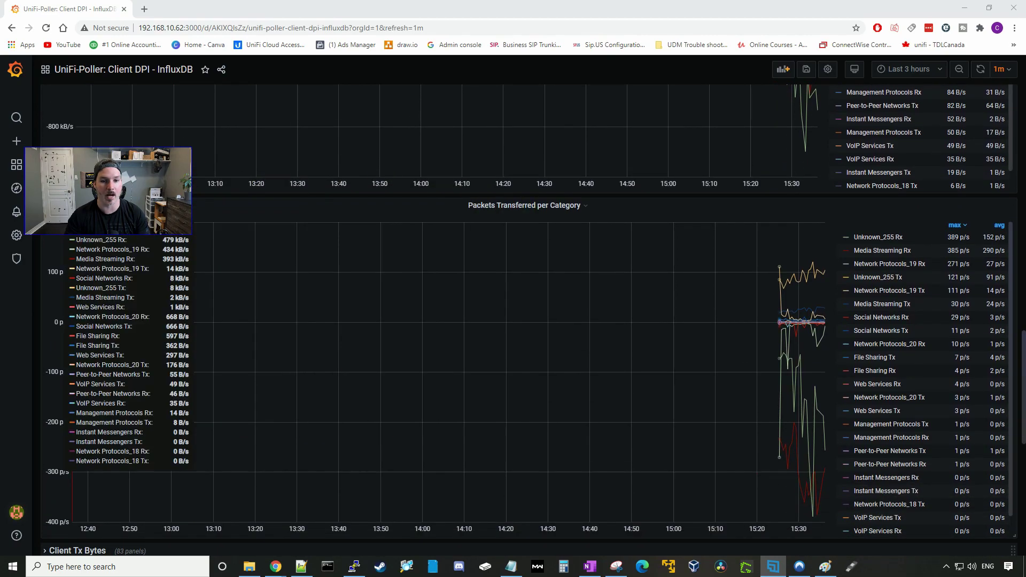
scroll(73, 227, down, 1)
scroll(72, 227, up, 6)
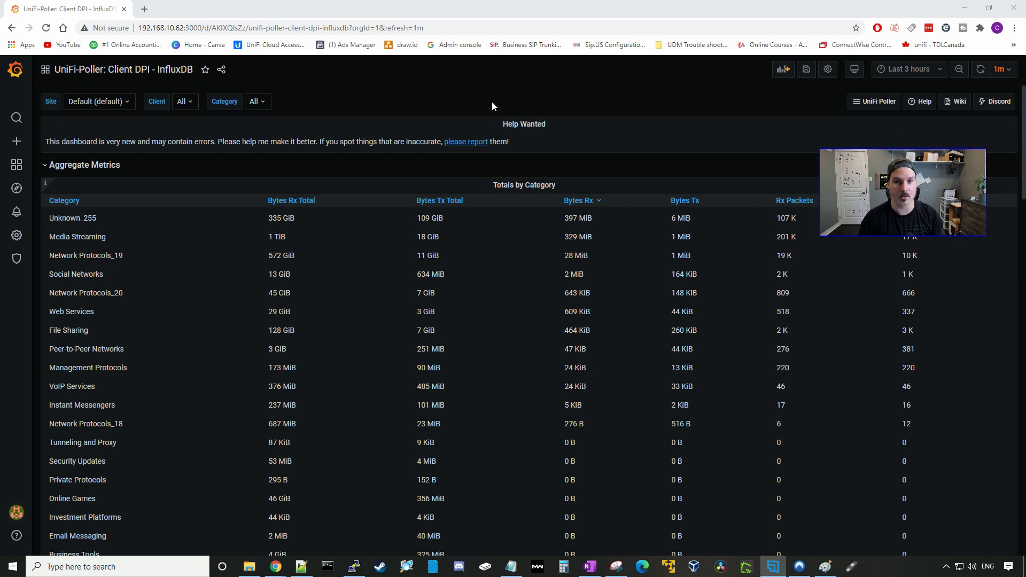
Filter the Client variable to one client MAC address, leaving Category set to All.
click(183, 102)
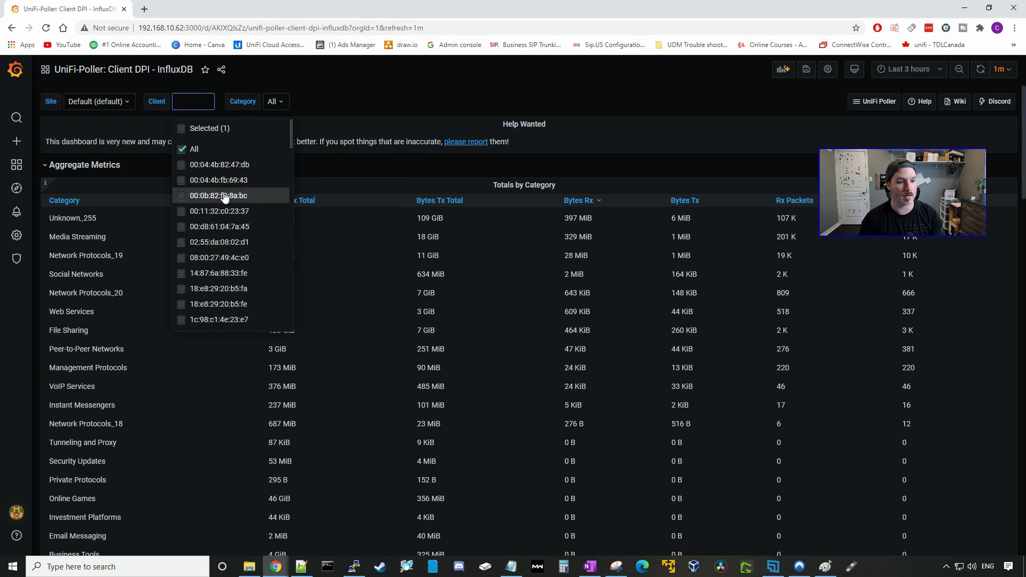
scroll(217, 245, down, 5)
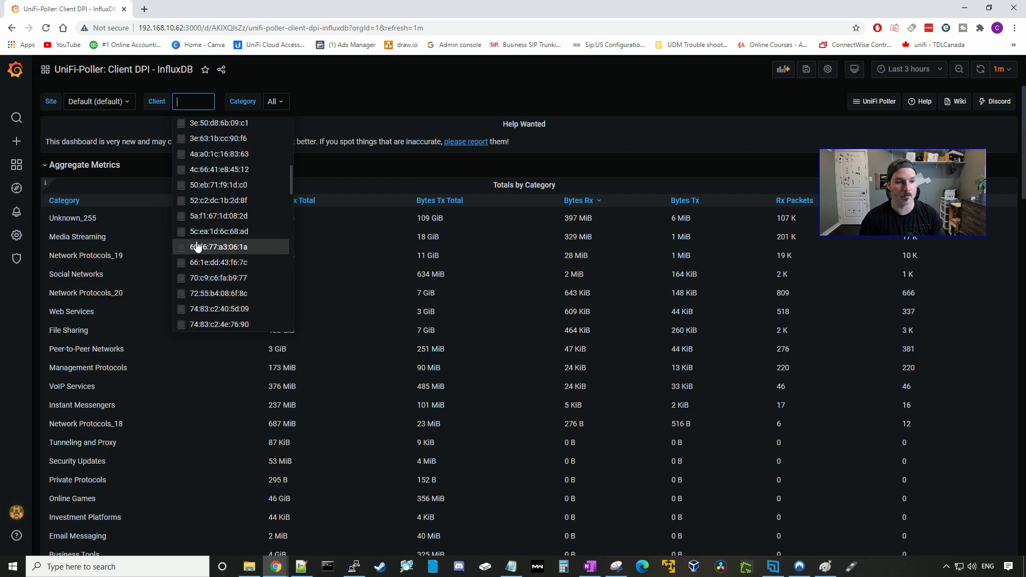
click(182, 247)
click(362, 121)
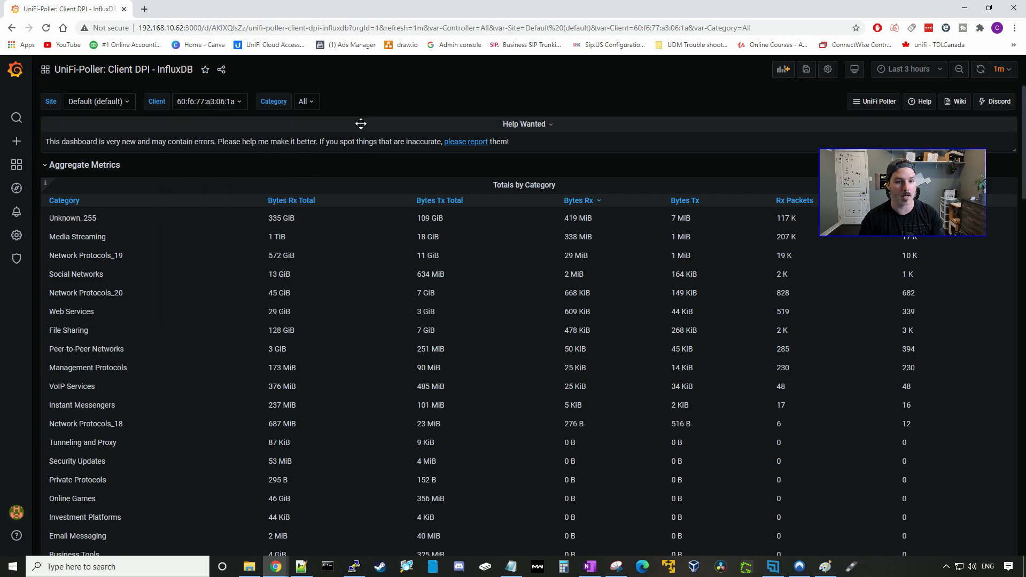
scroll(336, 270, down, 6)
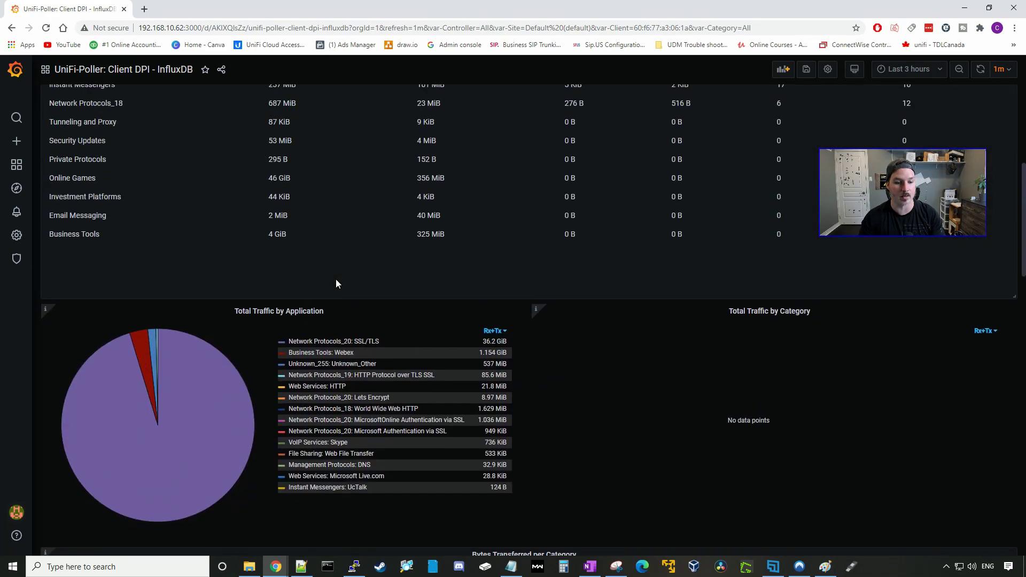
scroll(334, 281, up, 6)
click(326, 102)
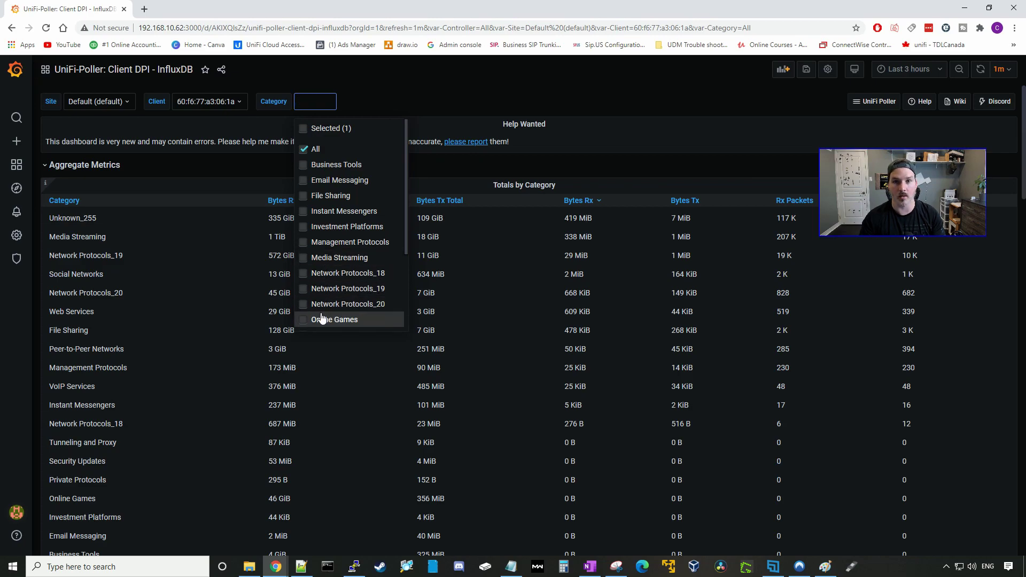
click(517, 86)
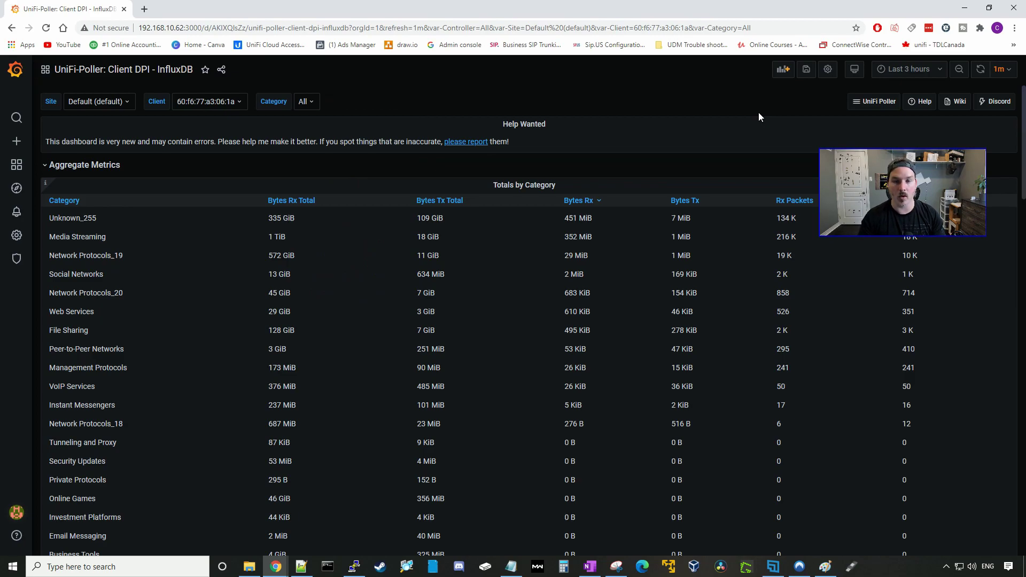
Switch to the Network Sites dashboard and expand the 'Site: Default (default)' row.
click(875, 101)
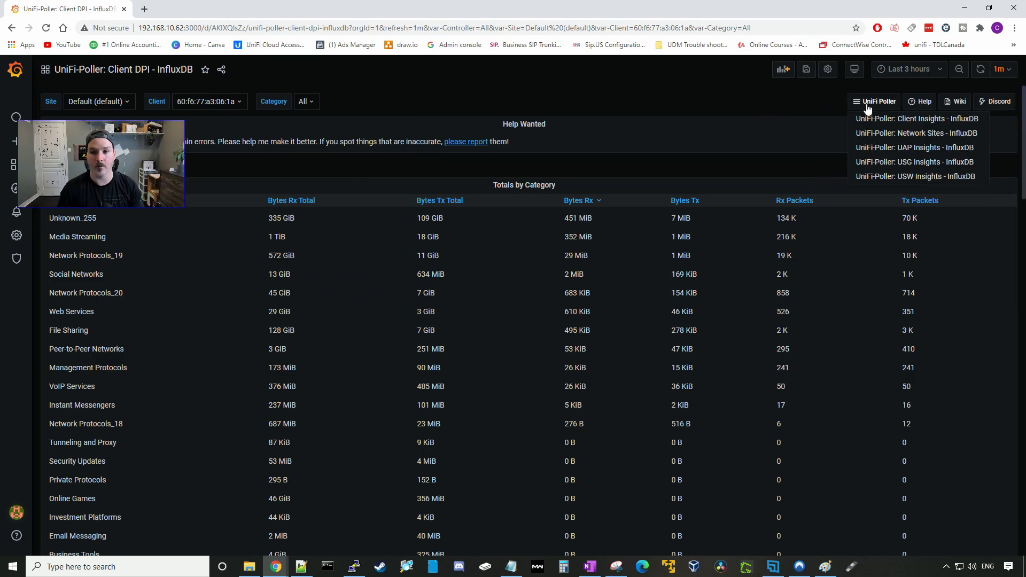
click(869, 133)
key(Return)
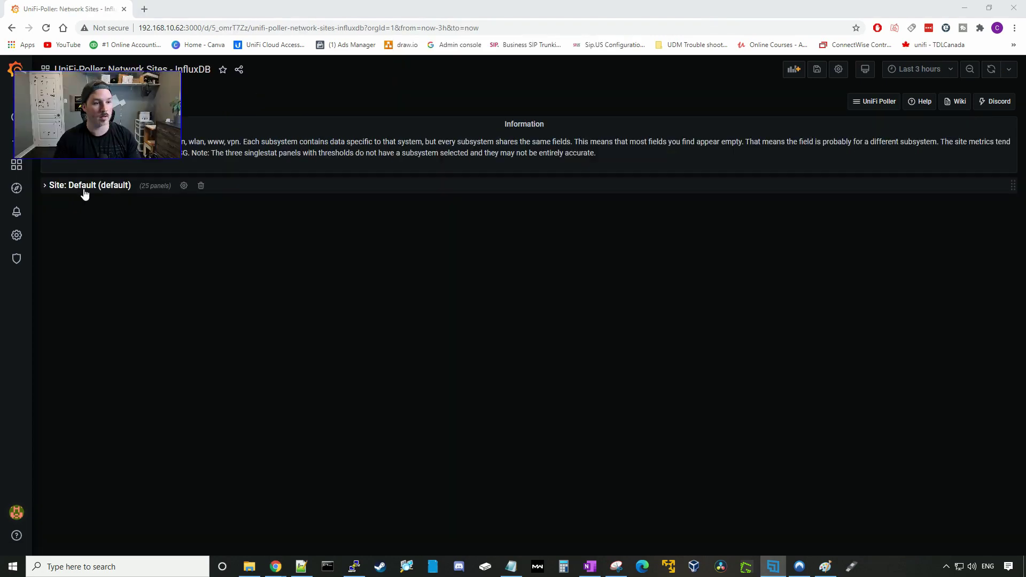
click(47, 187)
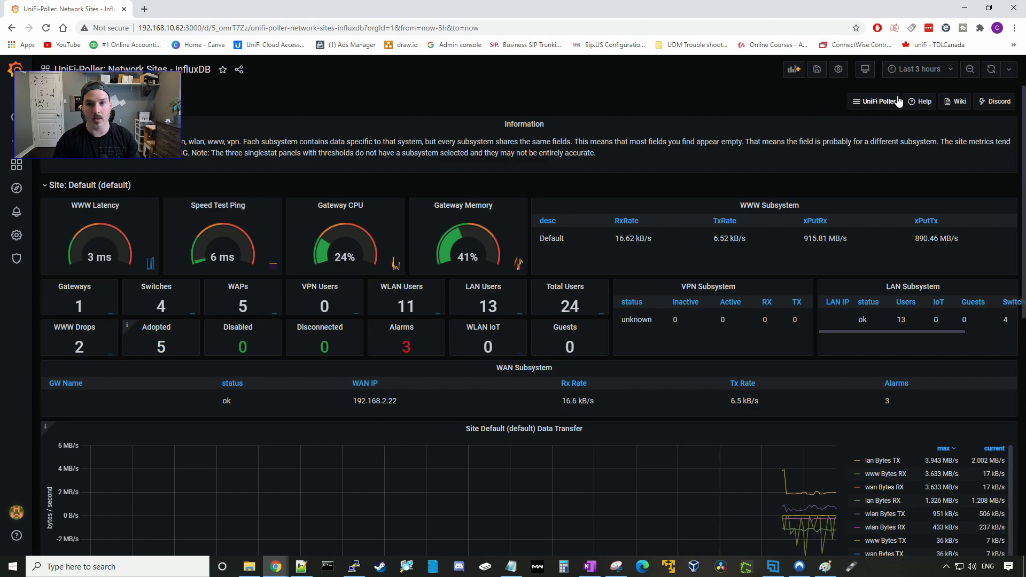
click(871, 103)
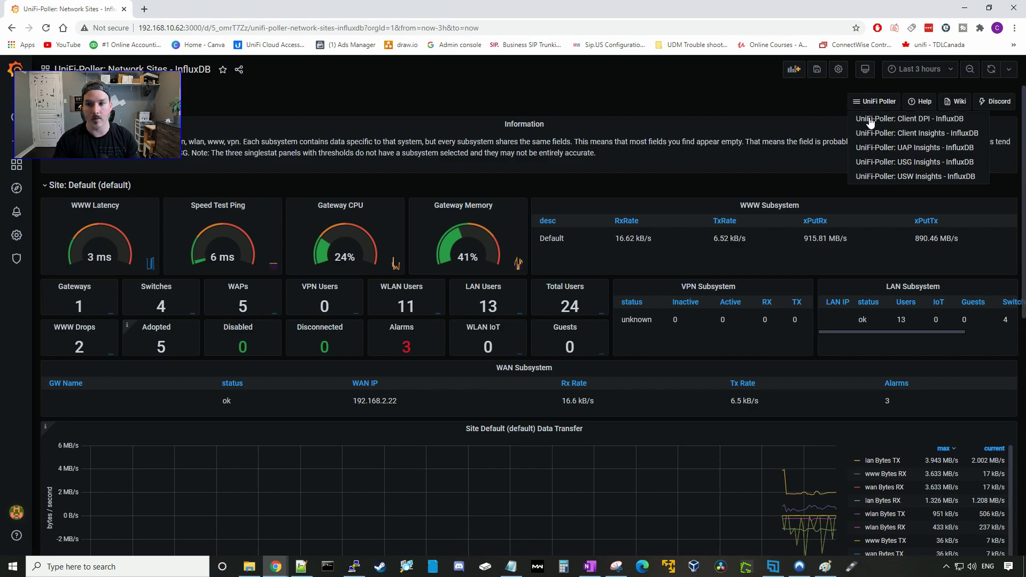
Switch to the UAP Insights dashboard with the UniFi AP filter left on All.
click(889, 154)
click(564, 89)
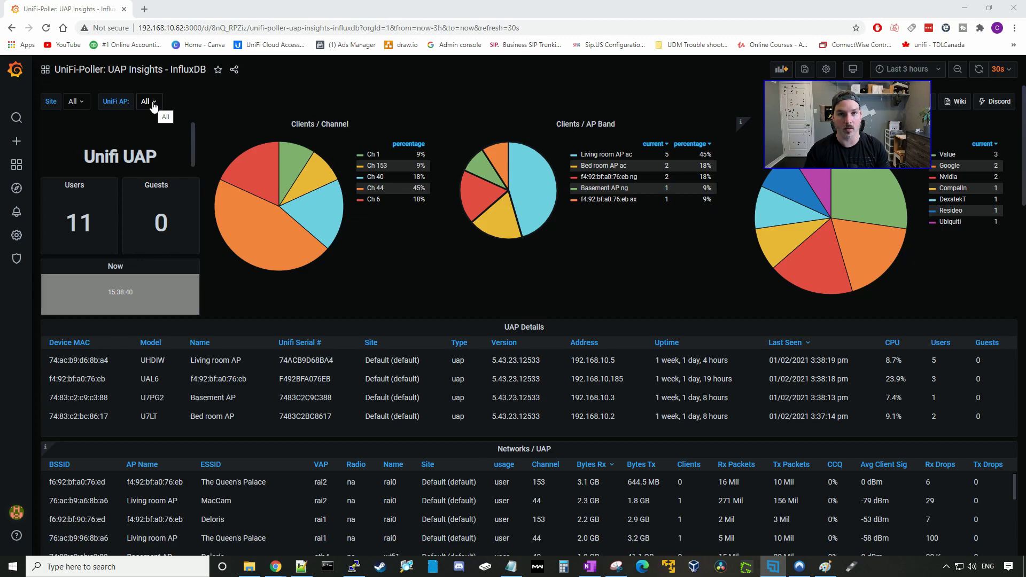
click(152, 104)
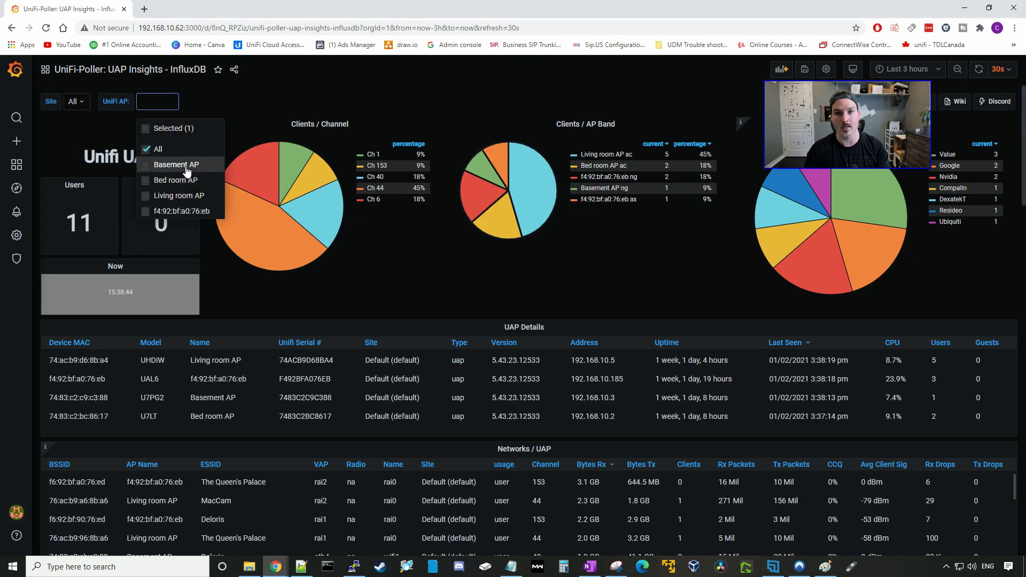
click(210, 94)
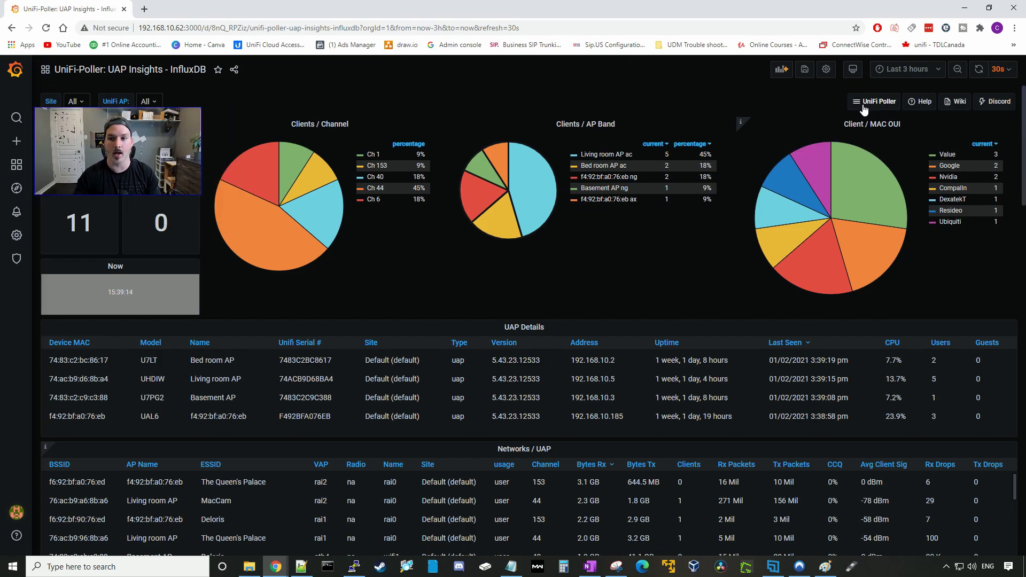
click(864, 107)
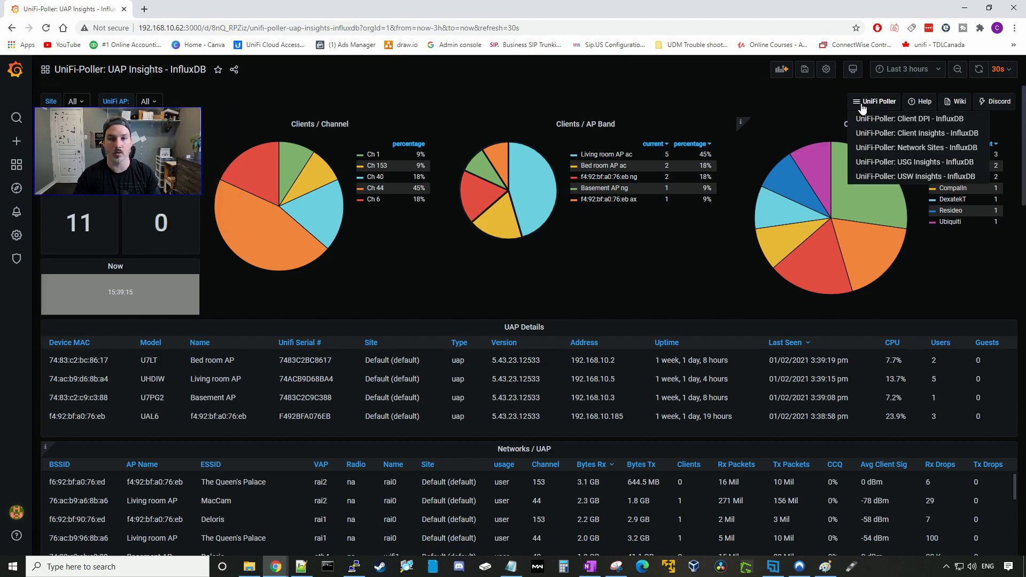
Open USG Insights and check the udm device type, controller address and 5.06-day uptime.
click(904, 162)
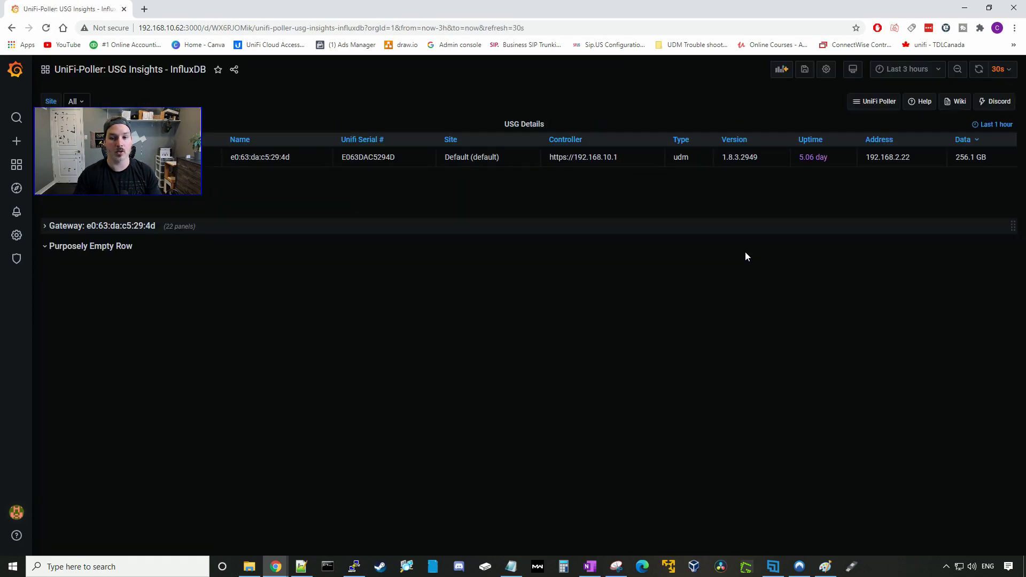
double_click(681, 157)
drag(618, 157, 553, 157)
drag(800, 166, 833, 163)
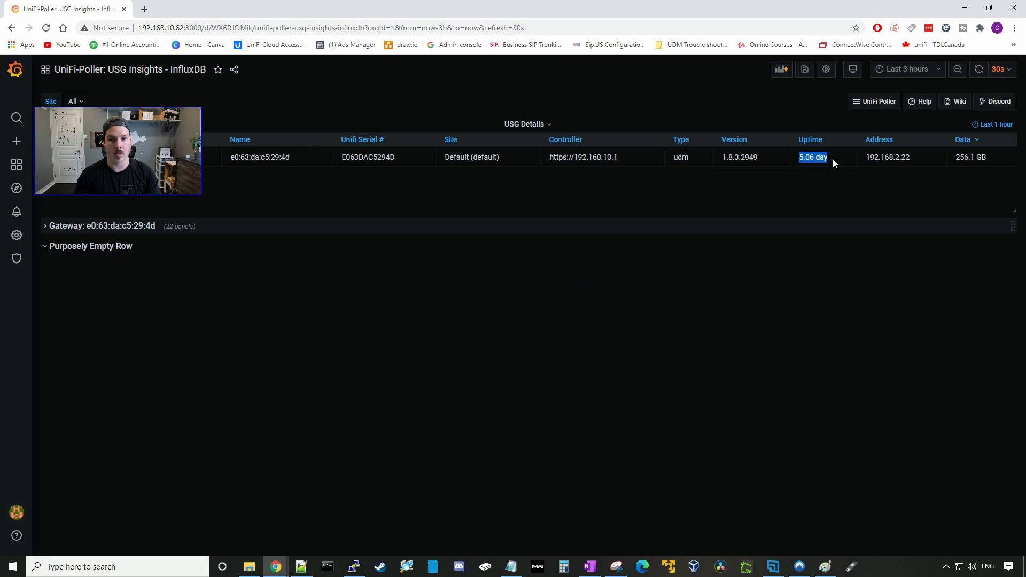
Expand the Gateway row and review its load, throughput, packets and drops panels.
click(45, 228)
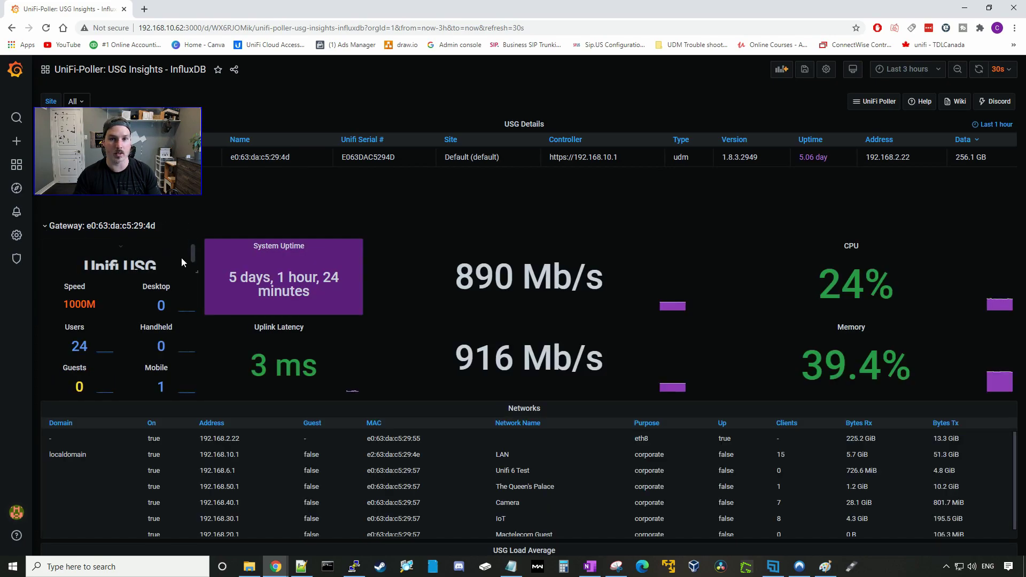
scroll(182, 272, down, 1)
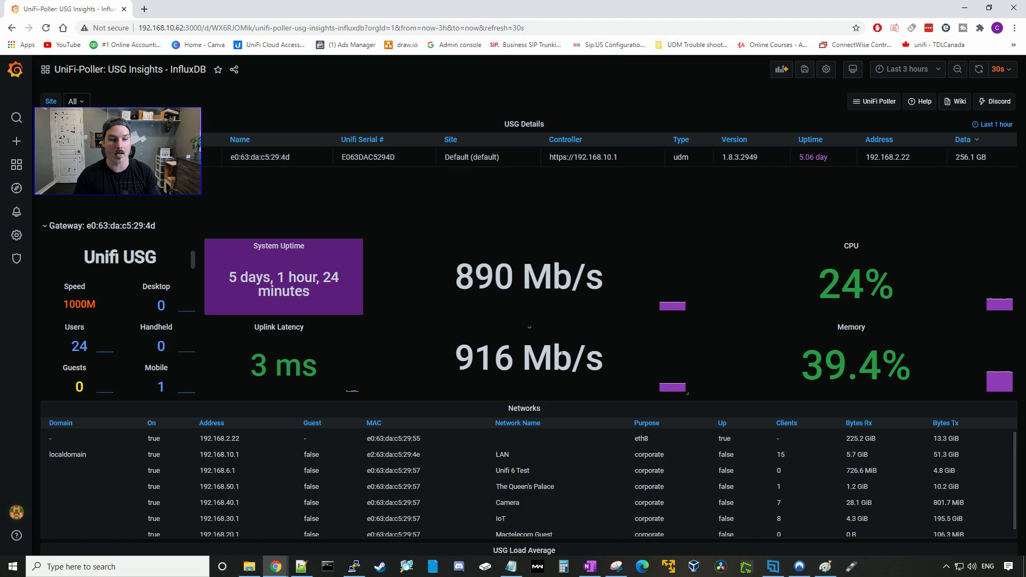
scroll(579, 353, down, 2)
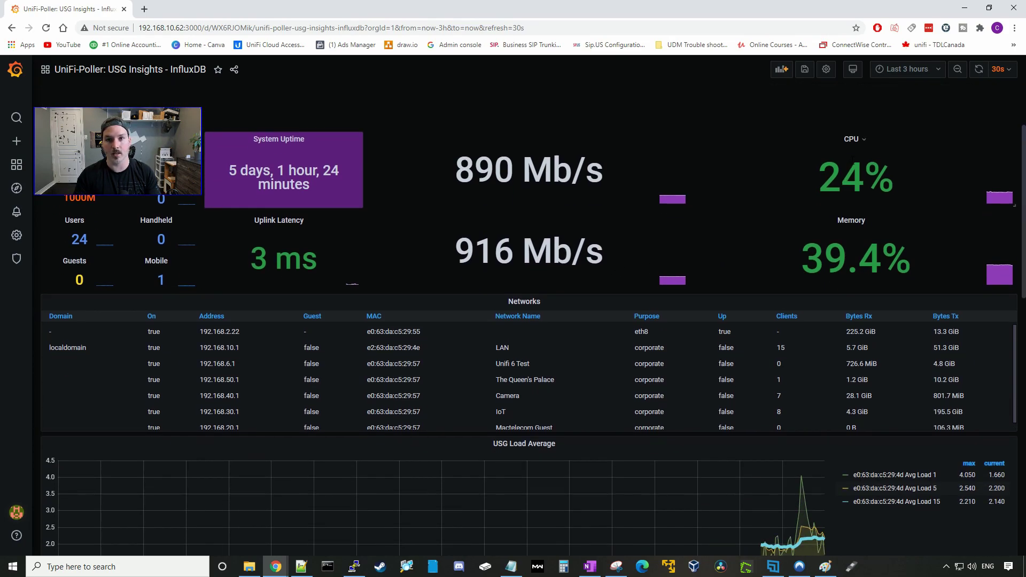
scroll(662, 298, down, 2)
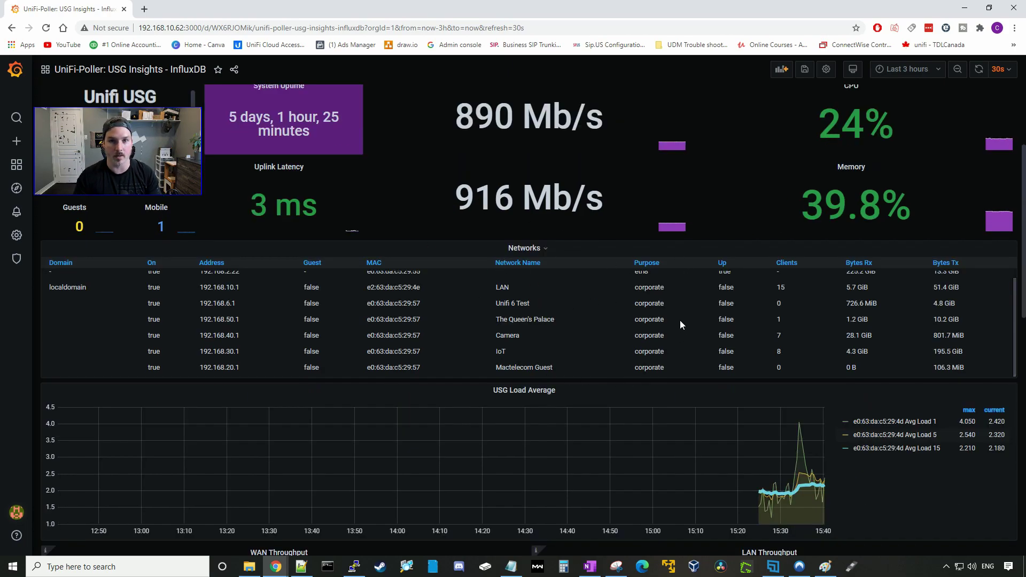
scroll(680, 320, down, 5)
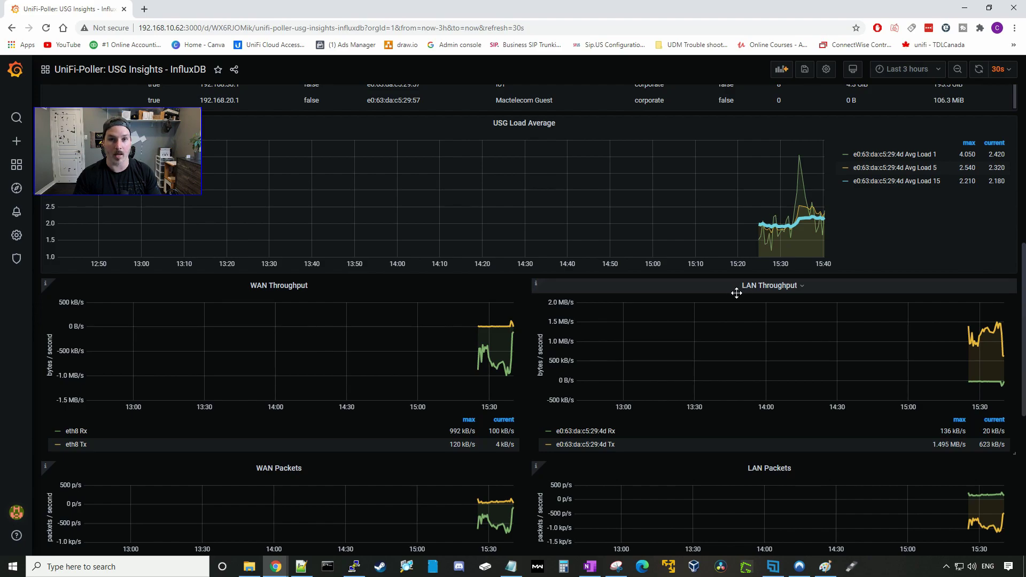
scroll(737, 293, down, 2)
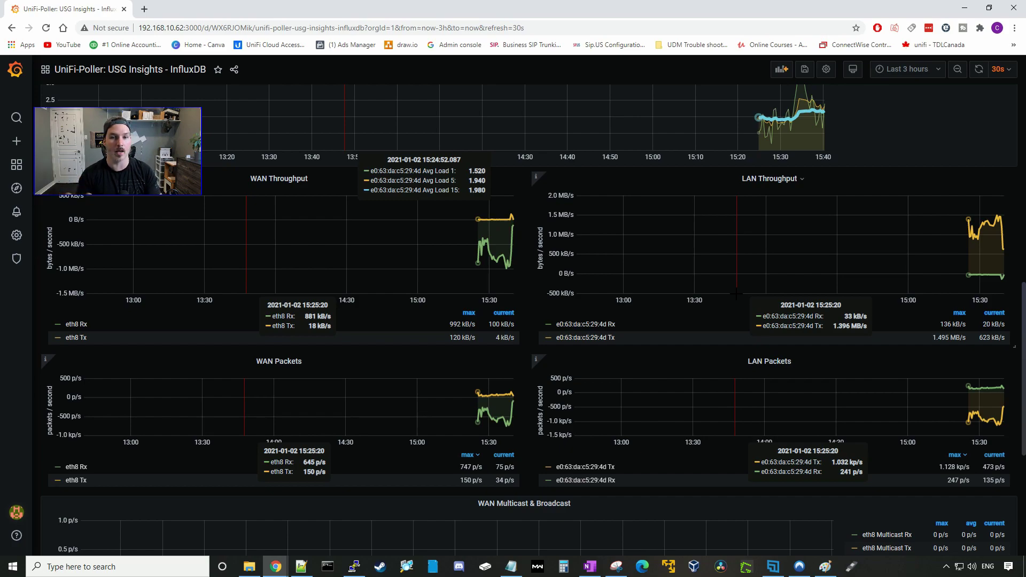
scroll(328, 236, down, 5)
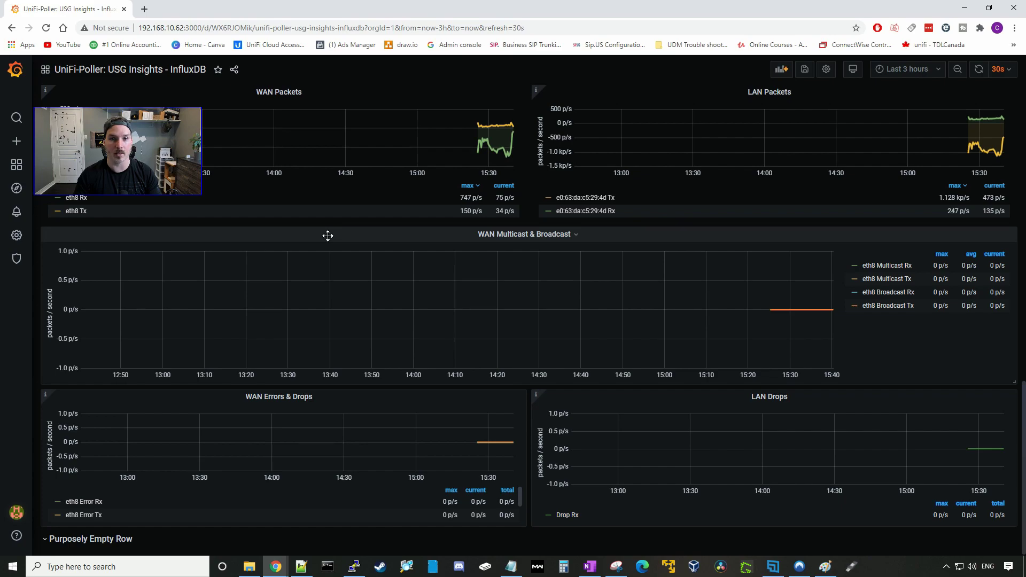
scroll(391, 322, up, 1)
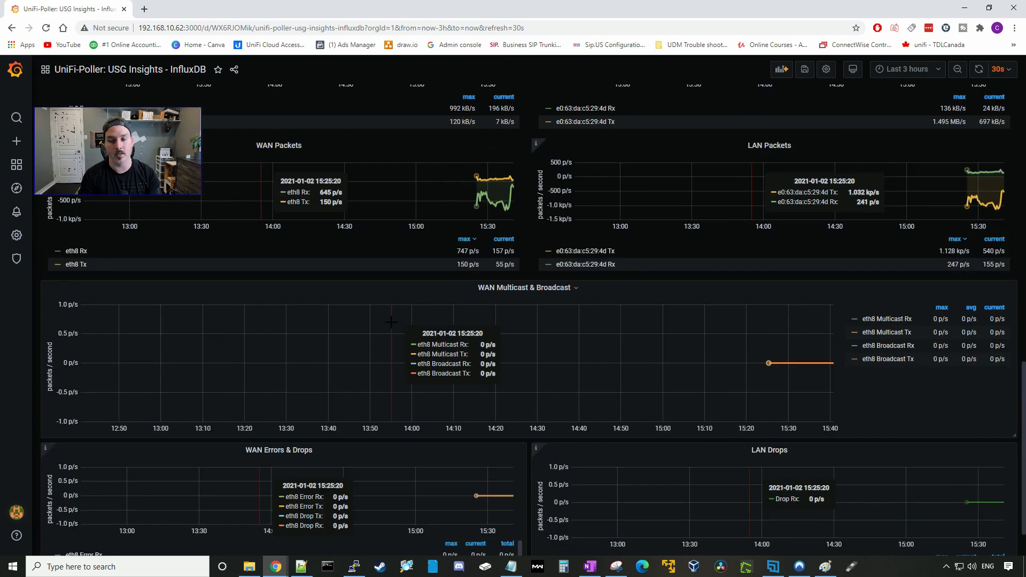